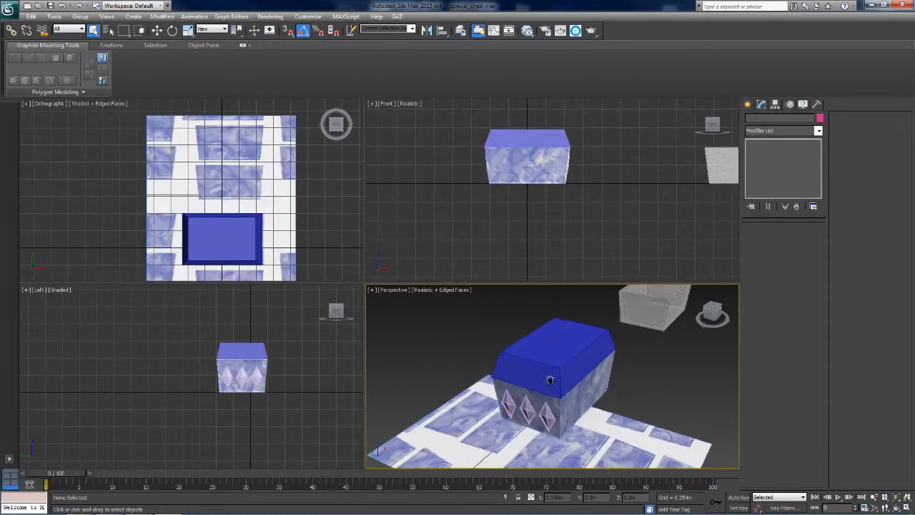
Step: Isolate the checkered chest_body_uv box together with the textured chest body in the viewports
{"action": "middle_click_drag", "start_coordinate": [522, 429], "coordinate": [509, 397], "text": "alt"}
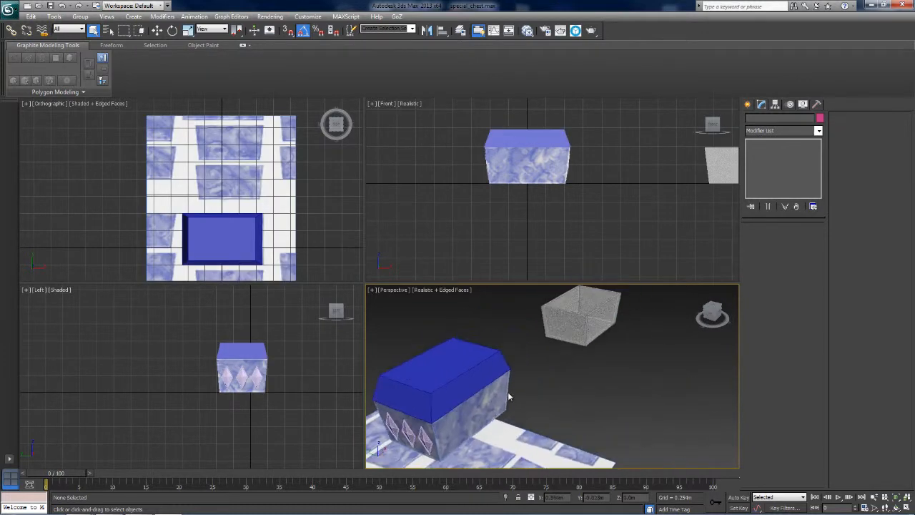
{"action": "left_click", "coordinate": [592, 330]}
{"action": "left_click", "coordinate": [594, 329]}
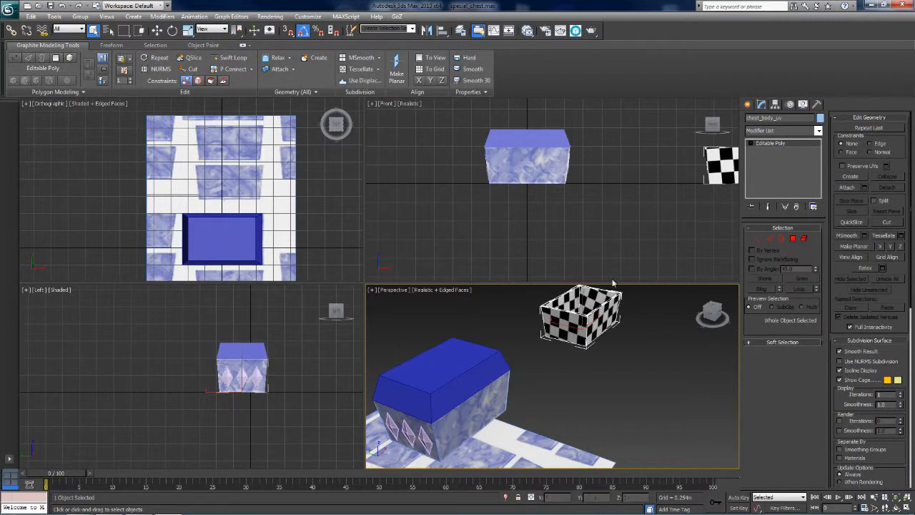
{"action": "left_click_drag", "start_coordinate": [712, 318], "coordinate": [447, 377]}
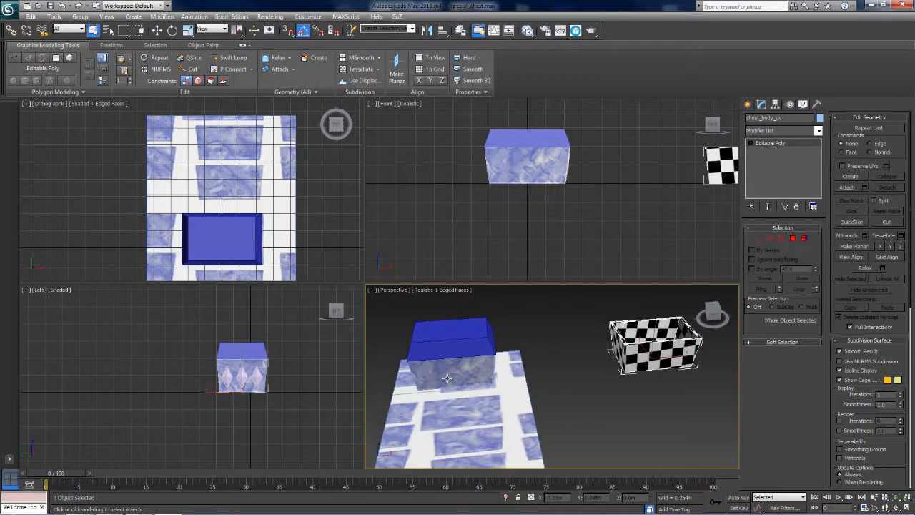
{"action": "left_click", "coordinate": [611, 365], "text": "ctrl"}
{"action": "key", "text": "alt+q"}
{"action": "left_click", "coordinate": [533, 420]}
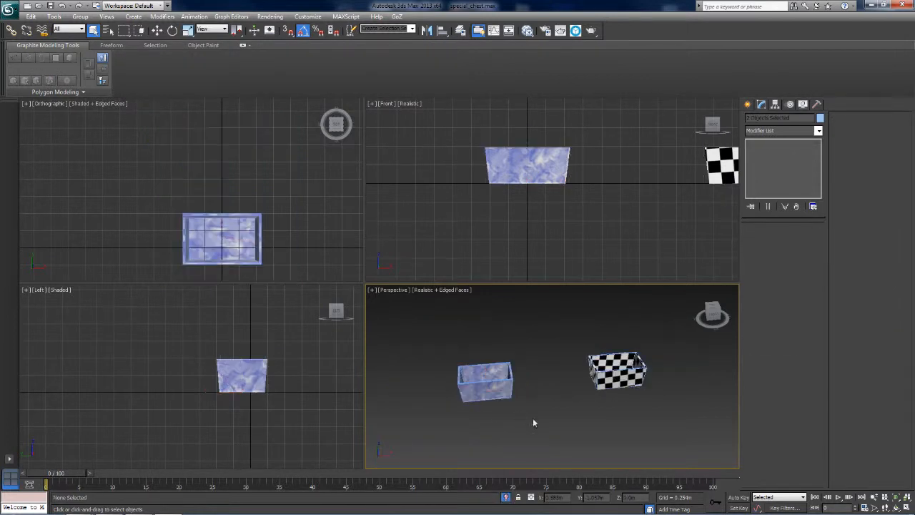
Step: Move the chest_body_projection box to the world origin by zeroing its position
{"action": "left_click", "coordinate": [622, 366]}
{"action": "middle_click_drag", "start_coordinate": [598, 344], "coordinate": [614, 334]}
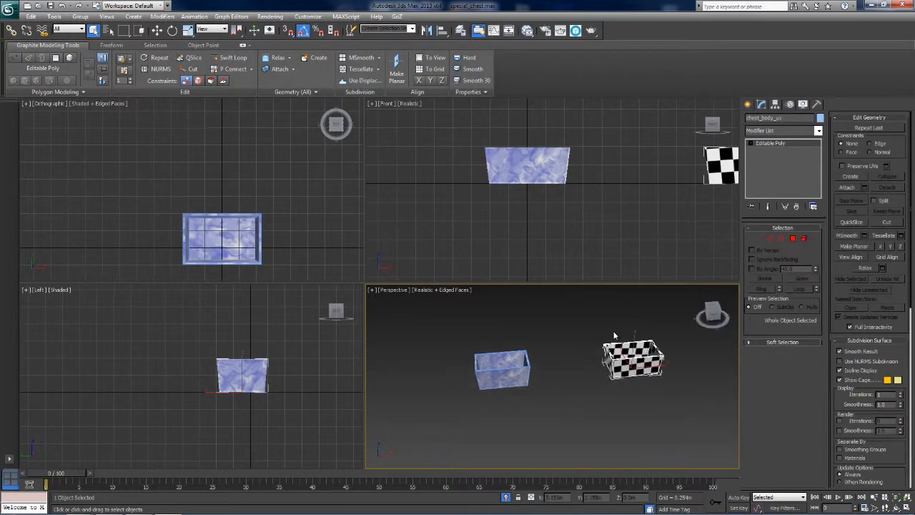
{"action": "scroll", "coordinate": [617, 346], "scroll_direction": "up", "scroll_amount": 3}
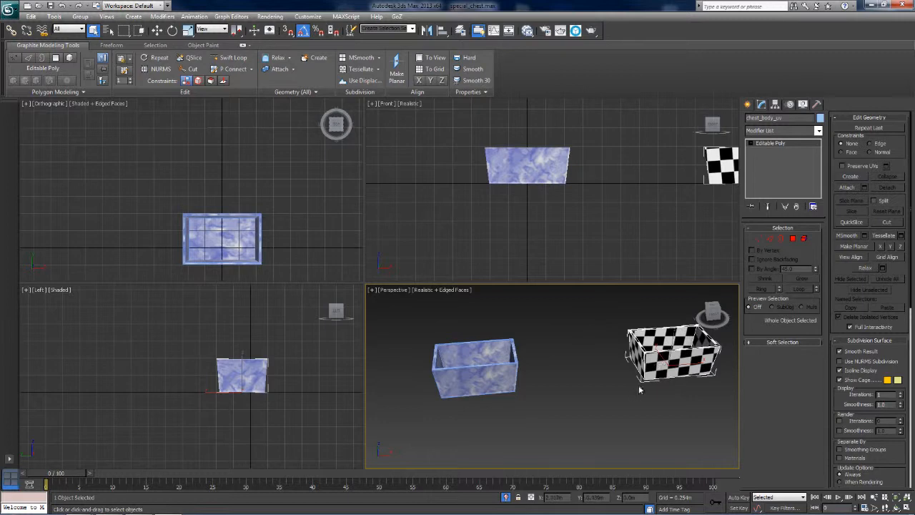
{"action": "middle_click_drag", "start_coordinate": [658, 365], "coordinate": [618, 373]}
{"action": "left_click", "coordinate": [459, 385]}
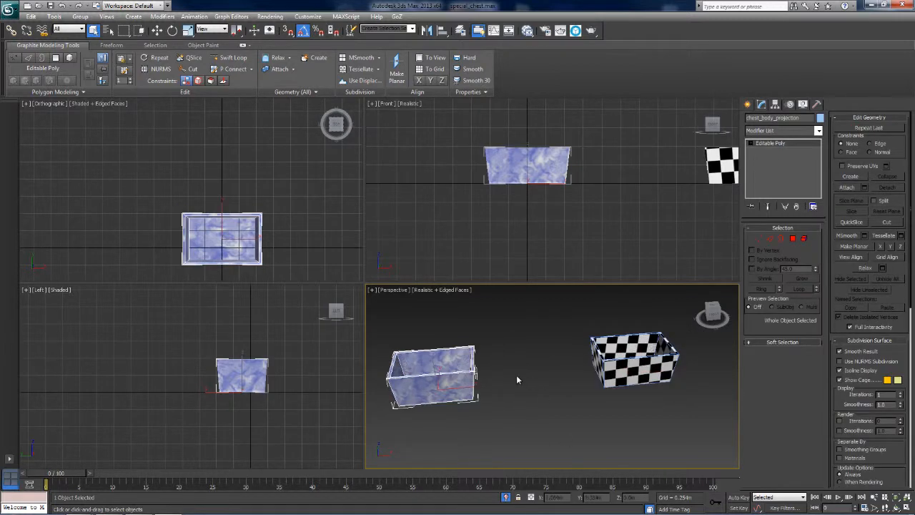
{"action": "key", "text": "w"}
{"action": "right_click", "coordinate": [614, 499]}
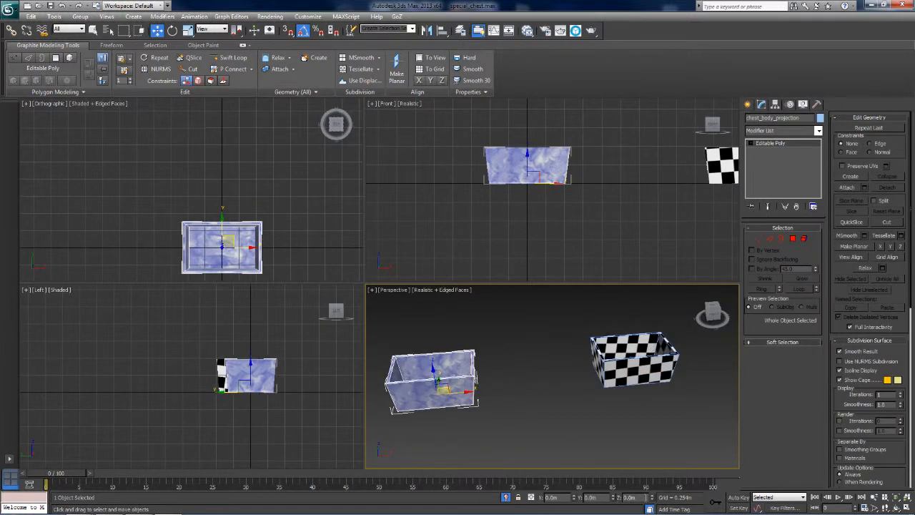
Step: Move the checkered chest_body_uv box to the world origin so it overlaps the projection body
{"action": "middle_click_drag", "start_coordinate": [491, 394], "coordinate": [558, 375]}
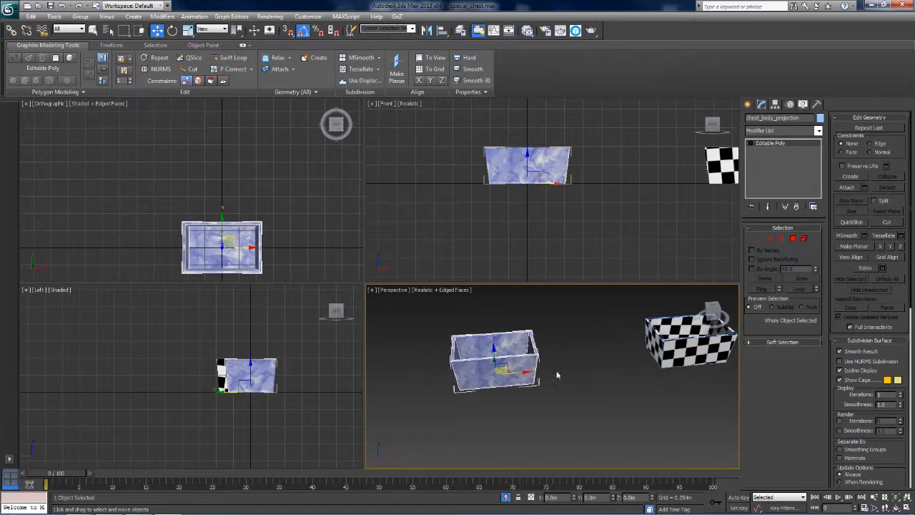
{"action": "left_click", "coordinate": [688, 353]}
{"action": "right_click", "coordinate": [577, 500]}
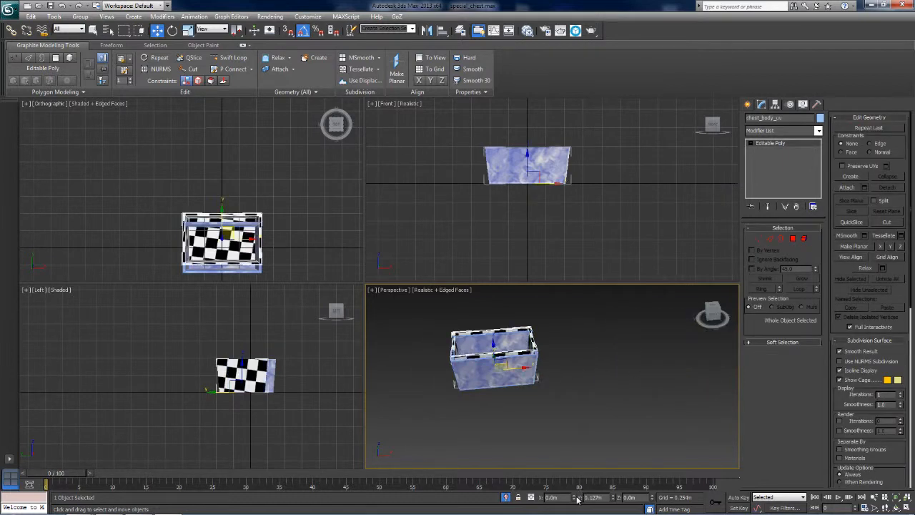
{"action": "right_click", "coordinate": [613, 500]}
{"action": "scroll", "coordinate": [588, 317], "scroll_direction": "up", "scroll_amount": 3}
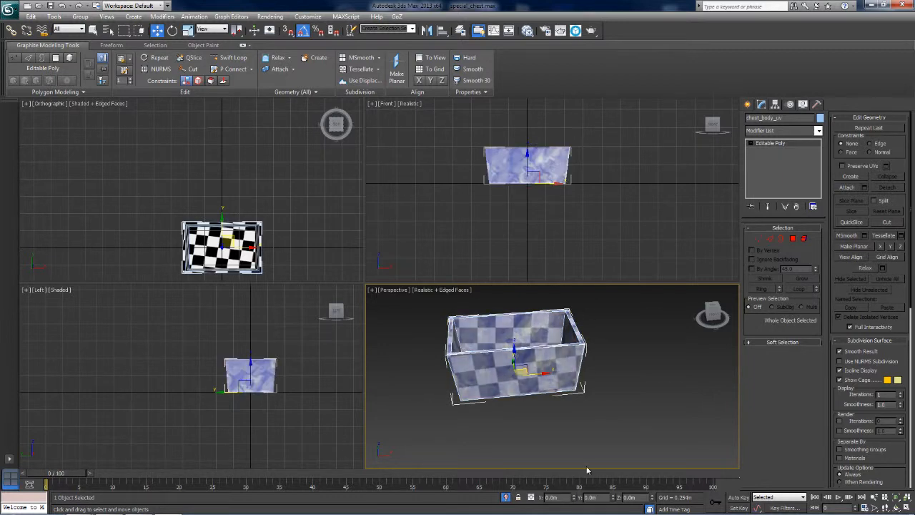
{"action": "middle_click_drag", "start_coordinate": [555, 386], "coordinate": [577, 386]}
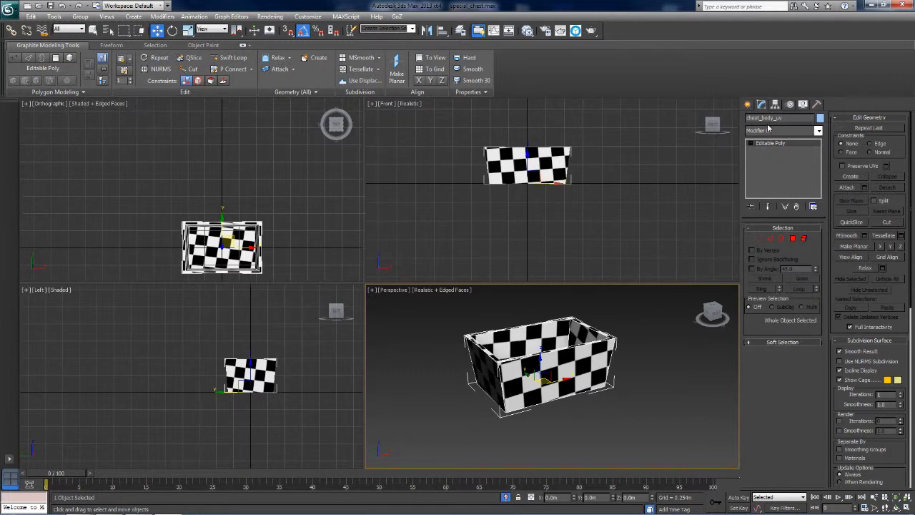
Step: Open the Render To Texture settings for the chest_body_uv box
{"action": "middle_click_drag", "start_coordinate": [609, 352], "coordinate": [608, 370]}
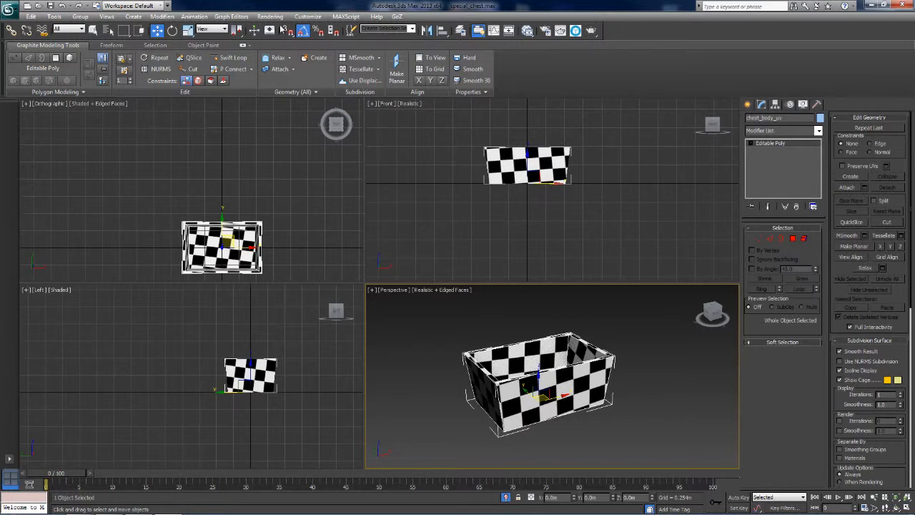
{"action": "left_click", "coordinate": [270, 17]}
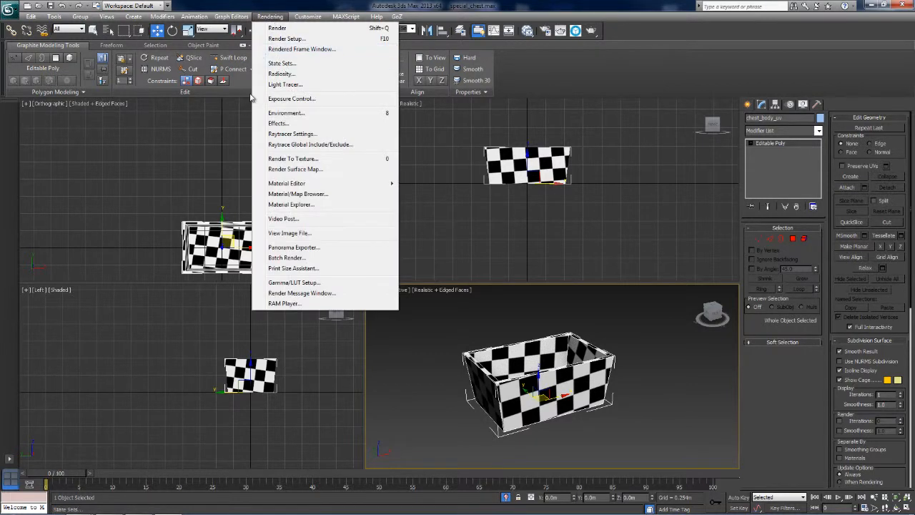
{"action": "left_click", "coordinate": [283, 159]}
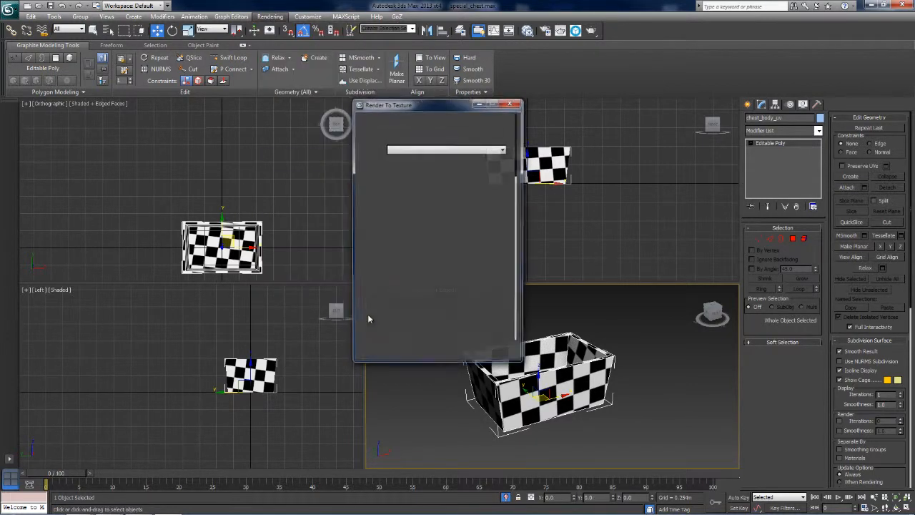
{"action": "left_click_drag", "start_coordinate": [438, 105], "coordinate": [288, 133]}
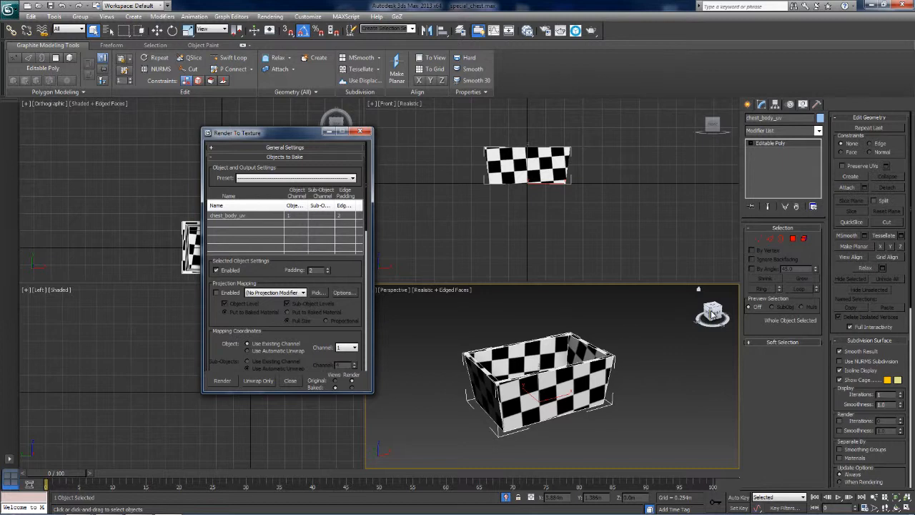
{"action": "left_click_drag", "start_coordinate": [712, 314], "coordinate": [713, 315]}
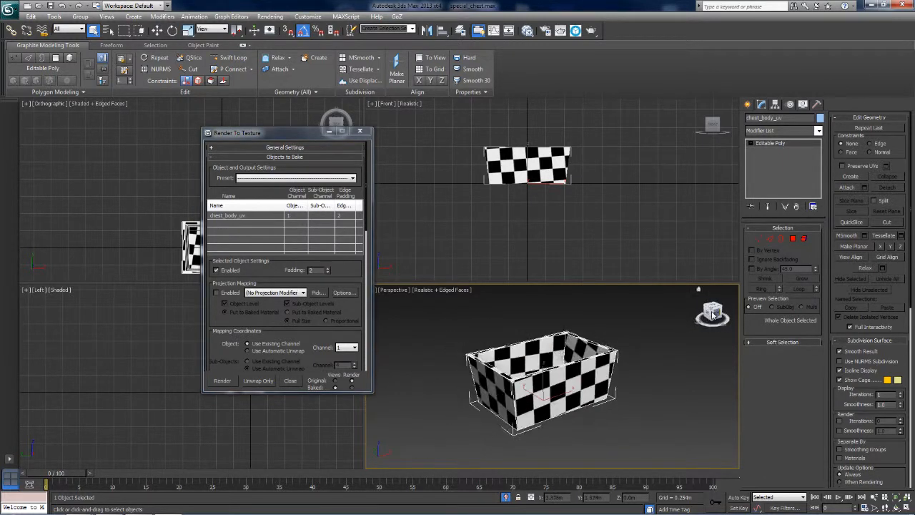
{"action": "mouse_move", "coordinate": [554, 381]}
{"action": "middle_mouse_down"}
{"action": "mouse_move", "coordinate": [554, 369]}
{"action": "mouse_move", "coordinate": [555, 379]}
{"action": "middle_mouse_up"}
{"action": "scroll", "coordinate": [555, 368], "scroll_direction": "up", "scroll_amount": 2}
{"action": "scroll", "coordinate": [618, 349], "scroll_direction": "down", "scroll_amount": 2}
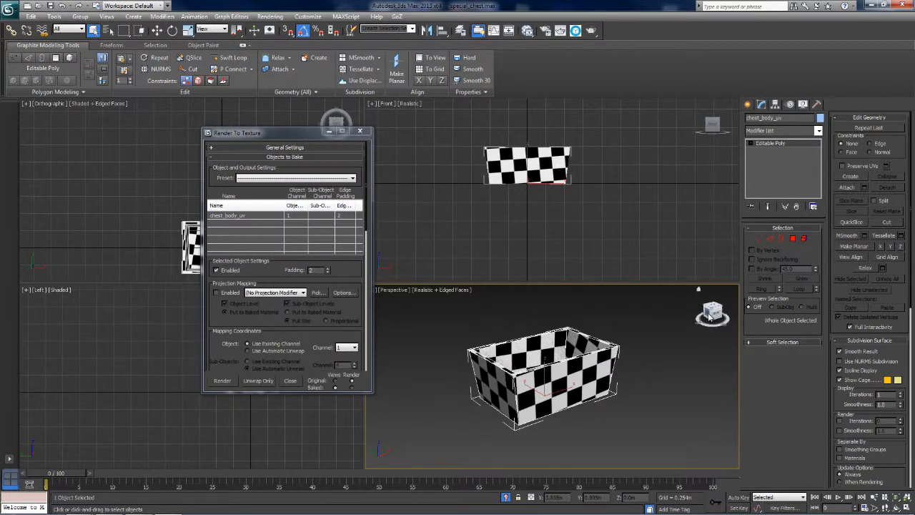
{"action": "left_click_drag", "start_coordinate": [710, 313], "coordinate": [705, 319]}
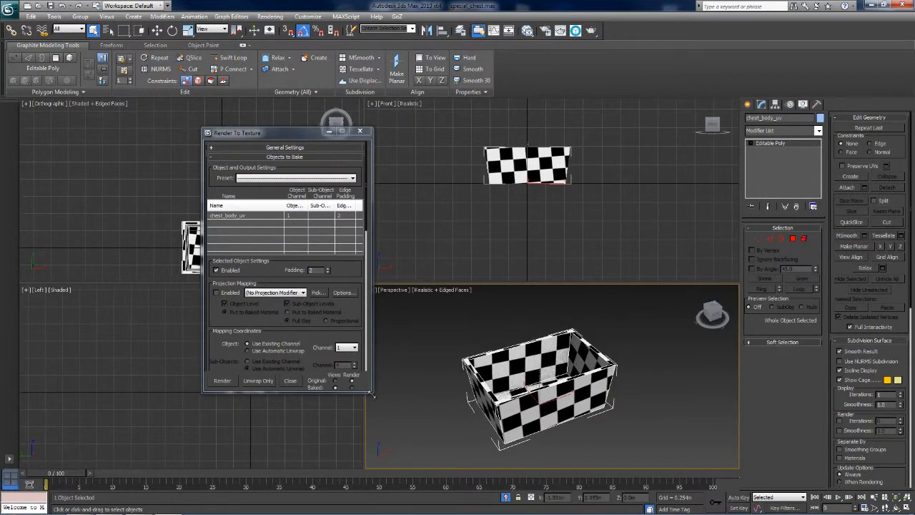
{"action": "left_click_drag", "start_coordinate": [341, 285], "coordinate": [351, 334]}
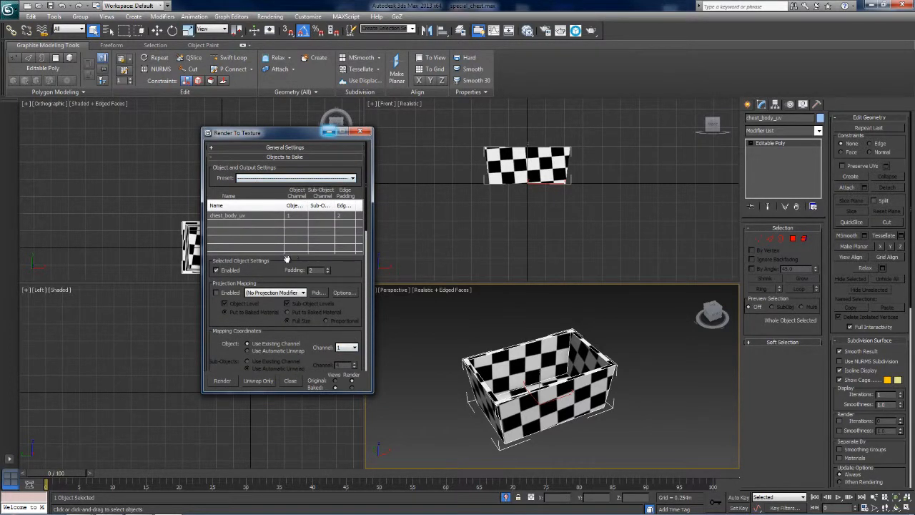
{"action": "left_click_drag", "start_coordinate": [329, 133], "coordinate": [369, 124]}
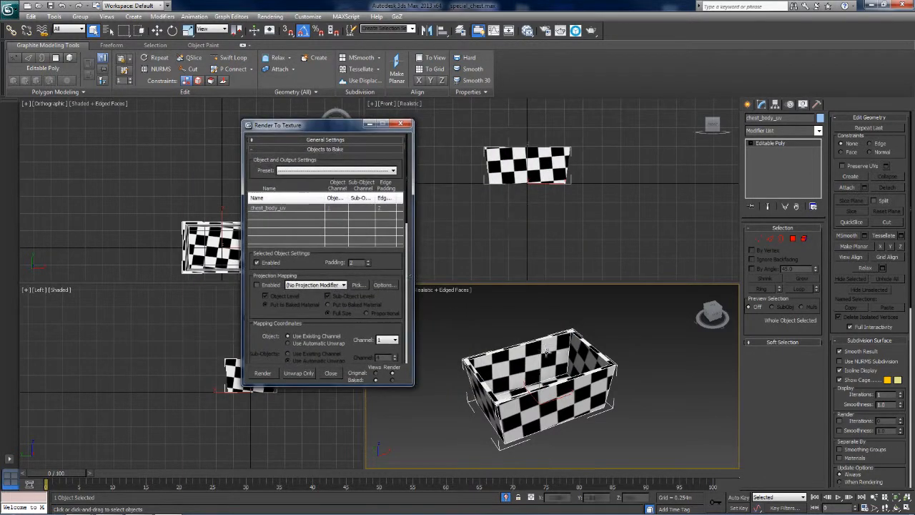
Step: Try a bake padding of 4 for chest_body_uv and restore it to 2
{"action": "left_click_drag", "start_coordinate": [319, 271], "coordinate": [320, 253]}
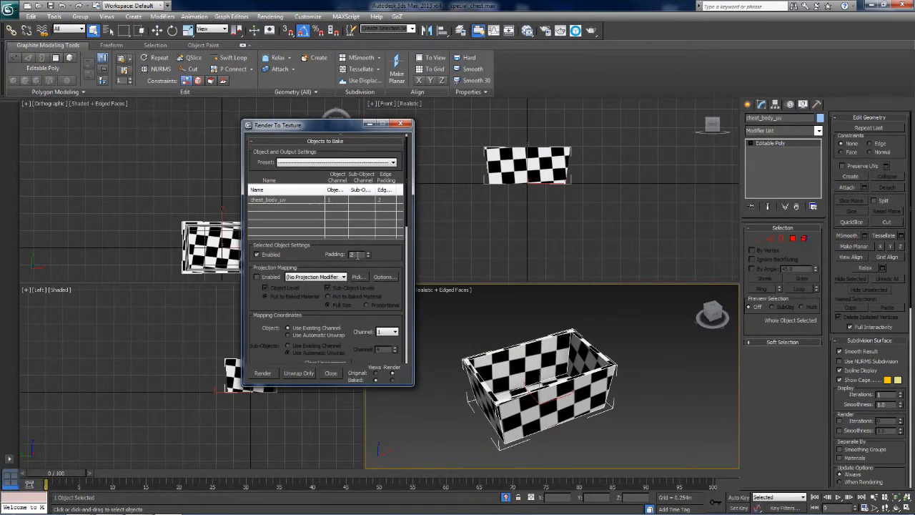
{"action": "left_click", "coordinate": [271, 257]}
{"action": "left_click_drag", "start_coordinate": [331, 255], "coordinate": [316, 212]}
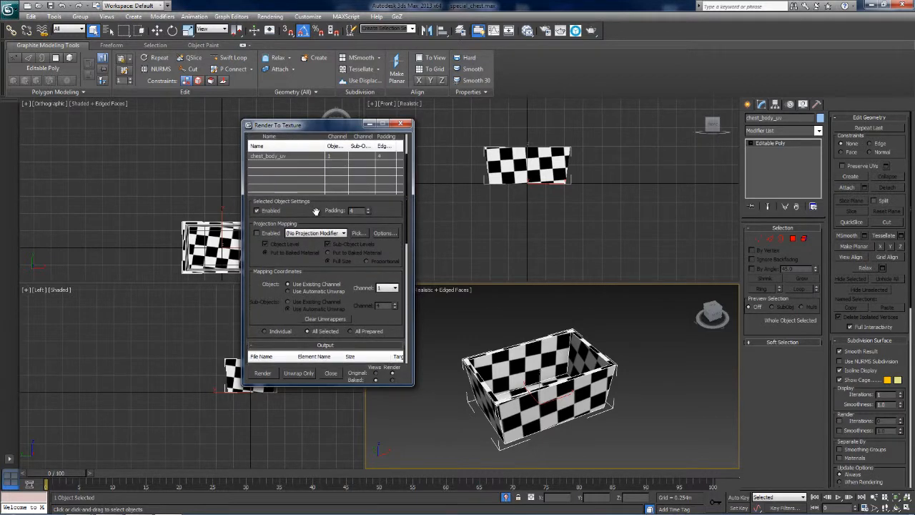
{"action": "double_click", "coordinate": [352, 211]}
{"action": "left_click_drag", "start_coordinate": [317, 211], "coordinate": [317, 207]}
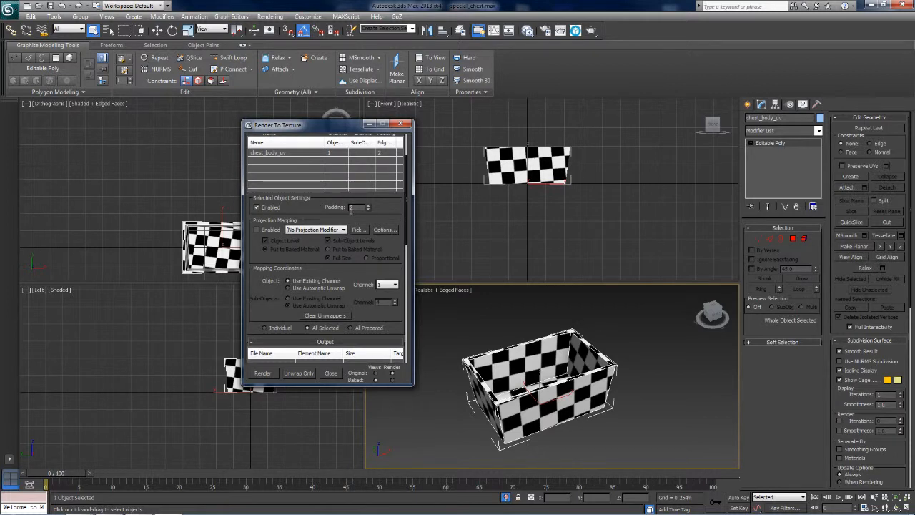
{"action": "left_click_drag", "start_coordinate": [319, 212], "coordinate": [313, 130]}
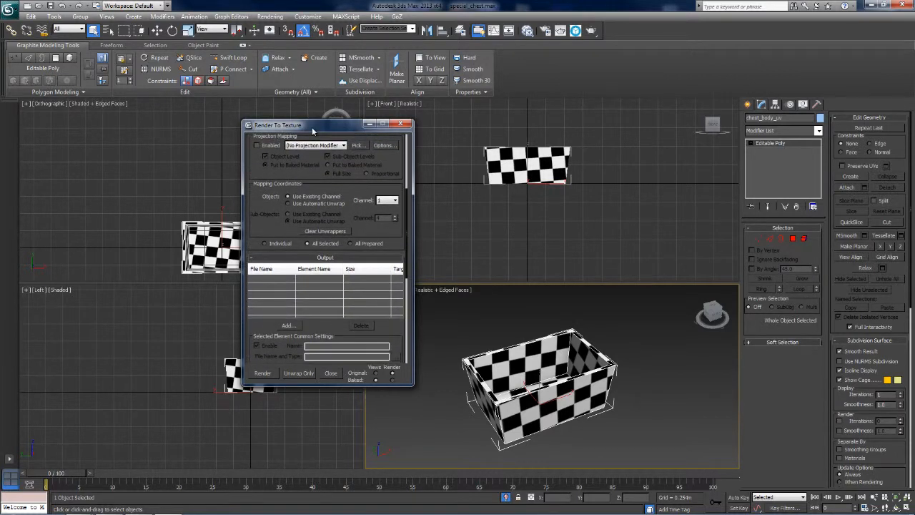
{"action": "left_click", "coordinate": [289, 327]}
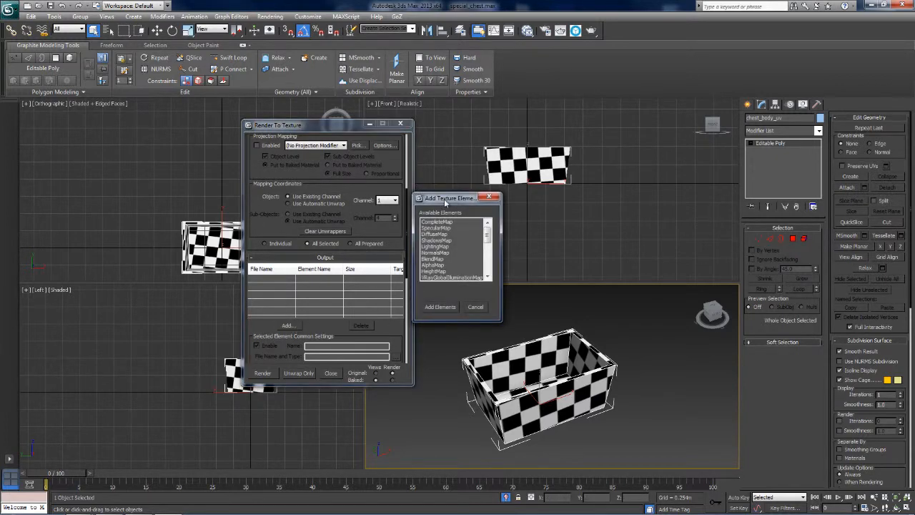
{"action": "left_click_drag", "start_coordinate": [445, 202], "coordinate": [369, 179]}
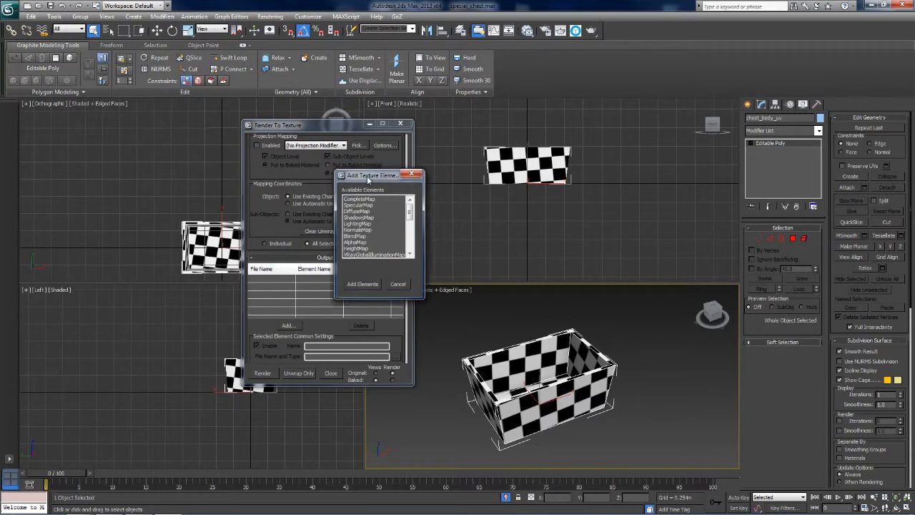
{"action": "left_click", "coordinate": [362, 212]}
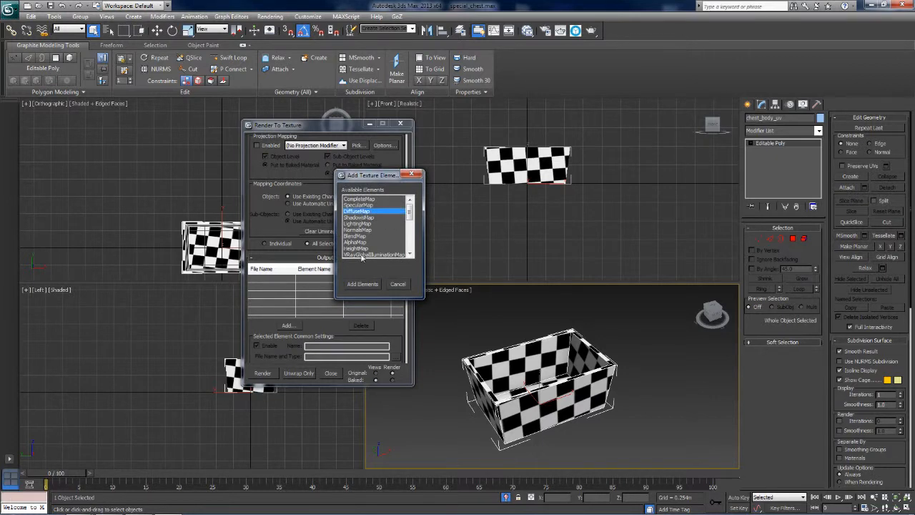
{"action": "left_click", "coordinate": [412, 174]}
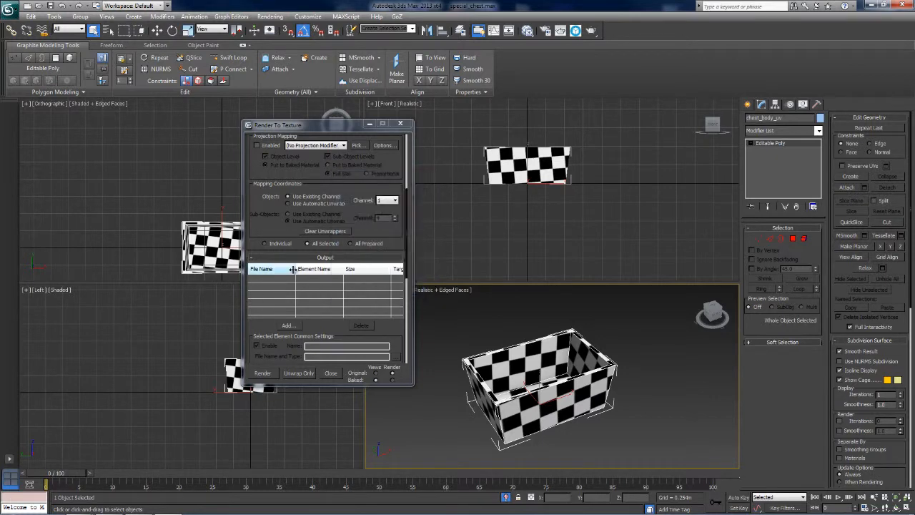
Step: Add a DiffuseMap texture element to the bake output of chest_body_uv
{"action": "scroll", "coordinate": [294, 248], "scroll_direction": "down", "scroll_amount": 2}
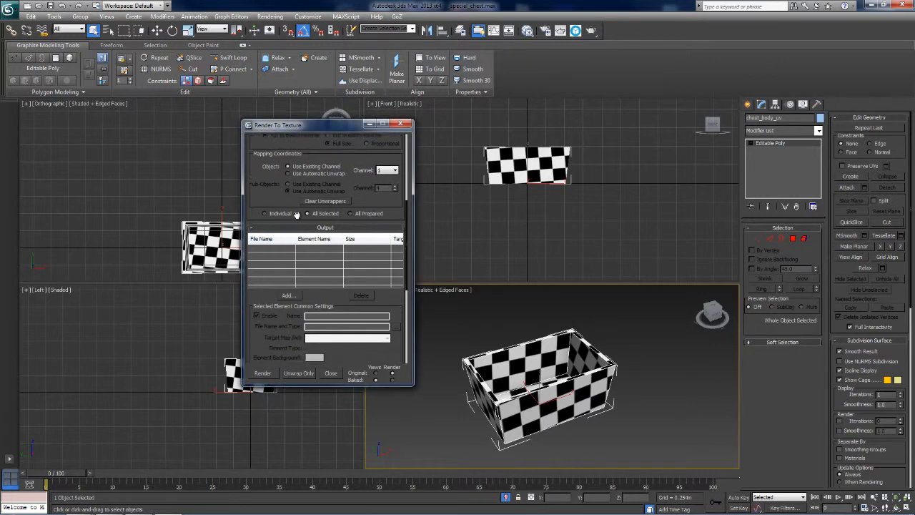
{"action": "left_click", "coordinate": [288, 296]}
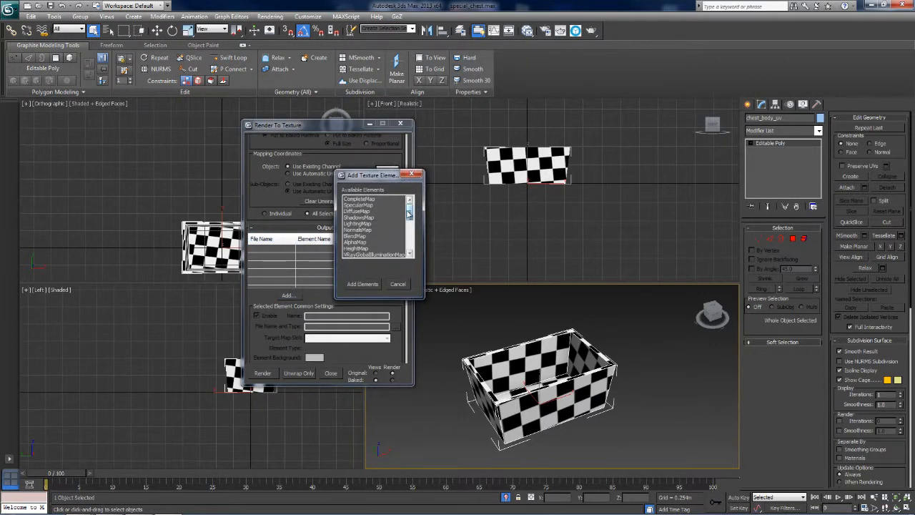
{"action": "left_click", "coordinate": [363, 213]}
{"action": "left_click", "coordinate": [357, 286]}
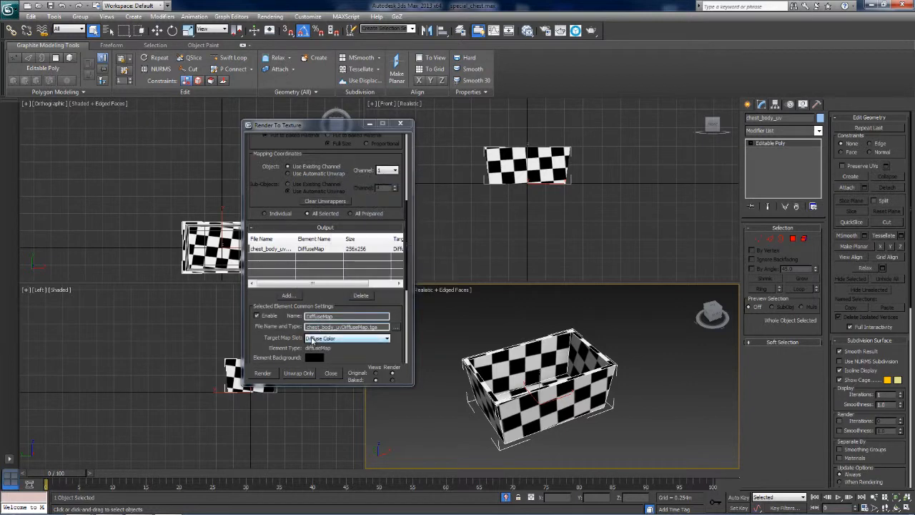
Step: Set the DiffuseMap element's output size to 512x512
{"action": "scroll", "coordinate": [335, 308], "scroll_direction": "down", "scroll_amount": 3}
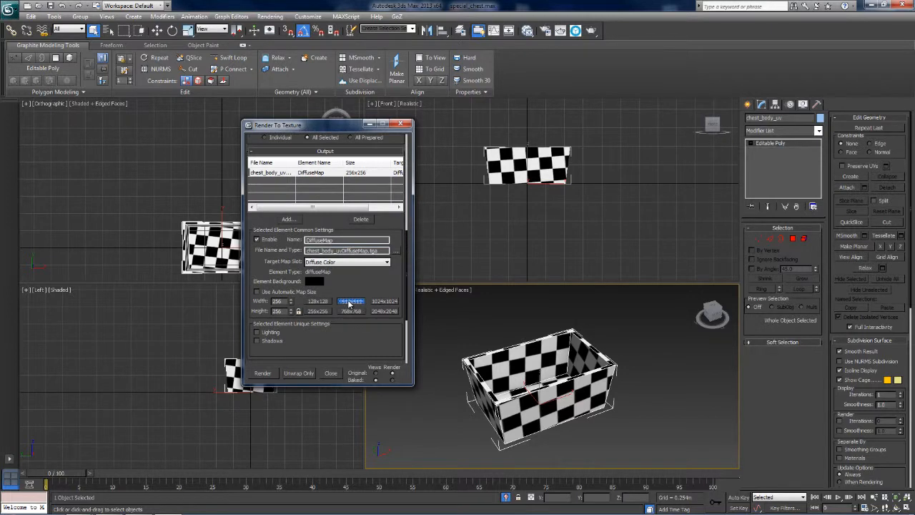
{"action": "left_click", "coordinate": [351, 301]}
{"action": "scroll", "coordinate": [273, 225], "scroll_direction": "up", "scroll_amount": 2}
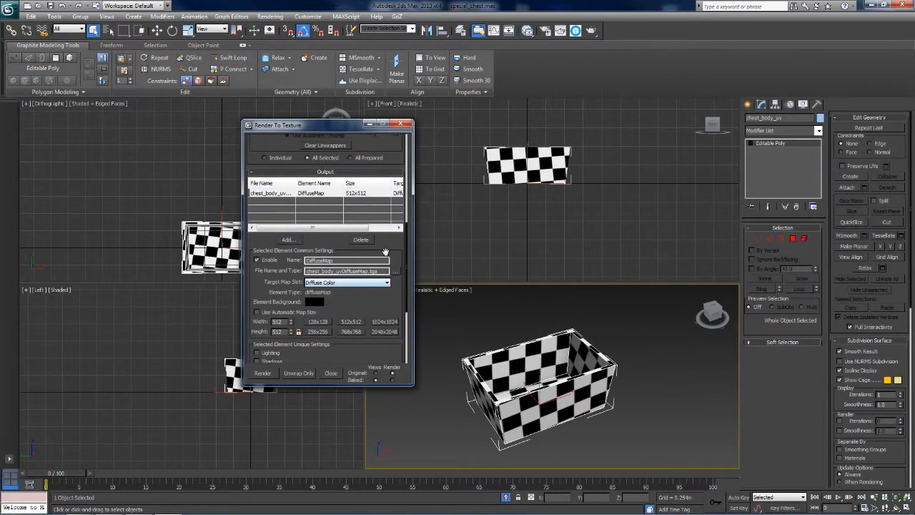
Step: Set the DiffuseMap output file to chest_body_diffuse_projected.tga on RAM DISK (R:), accepting the 32-bit compressed Targa options
{"action": "left_click_drag", "start_coordinate": [385, 252], "coordinate": [384, 253]}
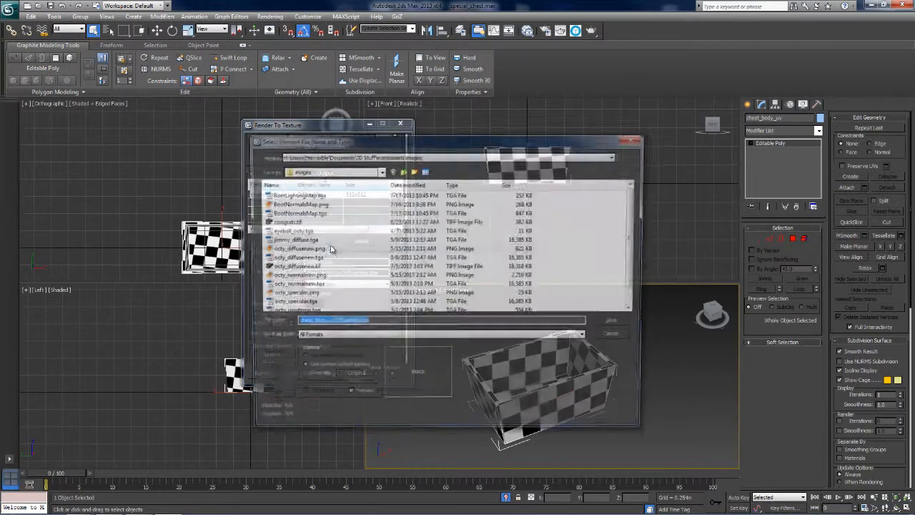
{"action": "left_click", "coordinate": [396, 273]}
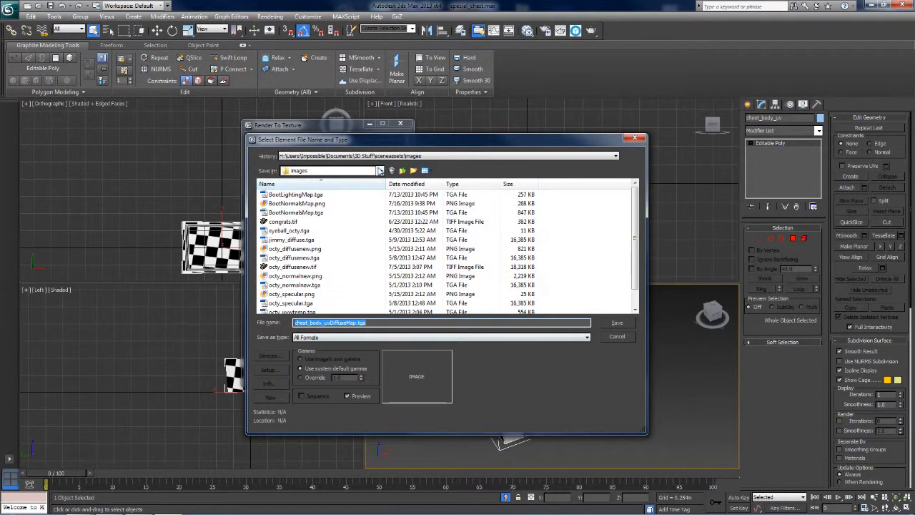
{"action": "left_click", "coordinate": [381, 171]}
{"action": "left_click", "coordinate": [307, 334]}
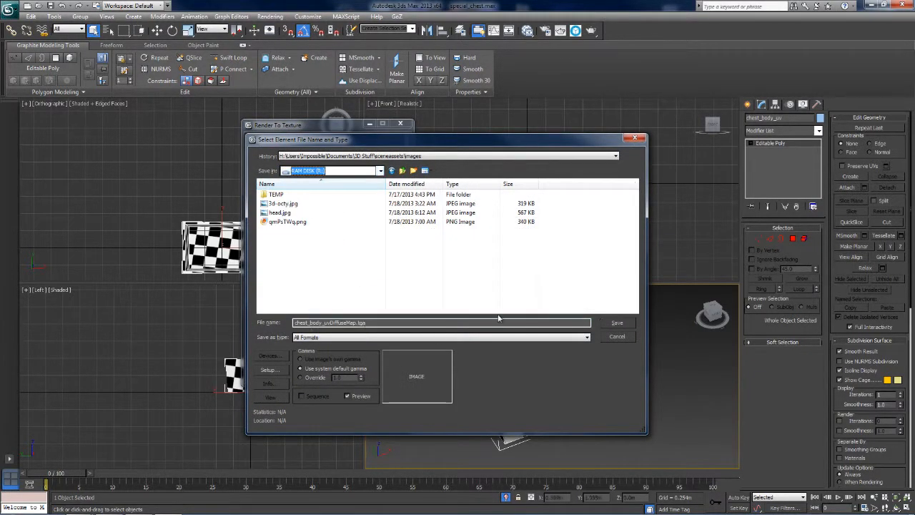
{"action": "left_click_drag", "start_coordinate": [366, 323], "coordinate": [323, 323]}
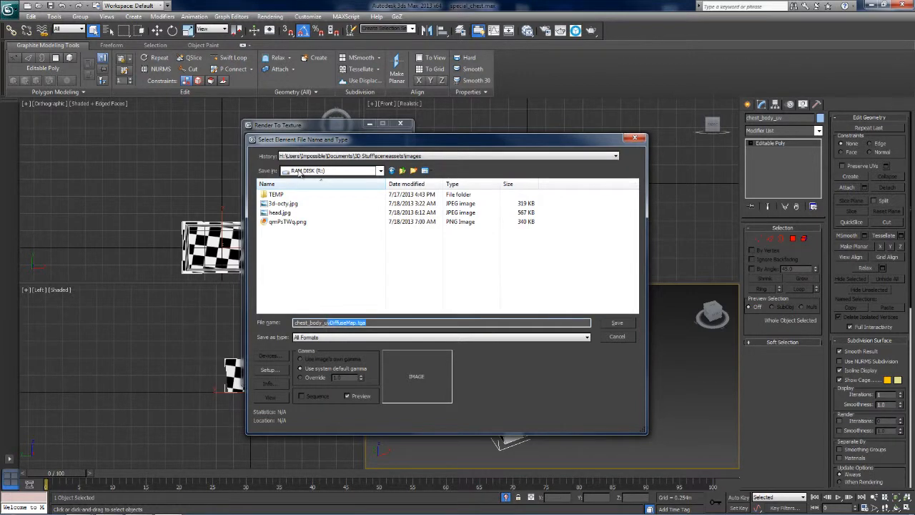
{"action": "key", "text": "BackSpace"}
{"action": "type", "text": "diffuse_projected.tga"}
{"action": "key", "text": "Return"}
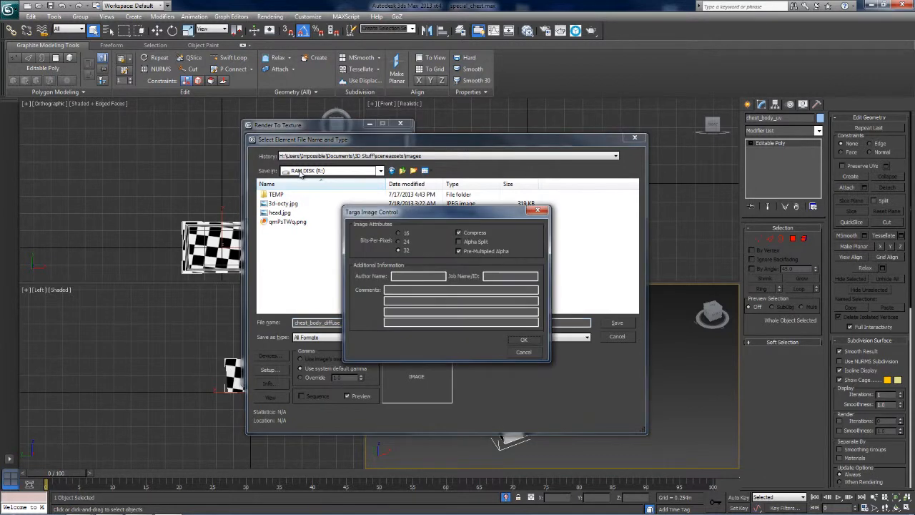
{"action": "left_click", "coordinate": [524, 342]}
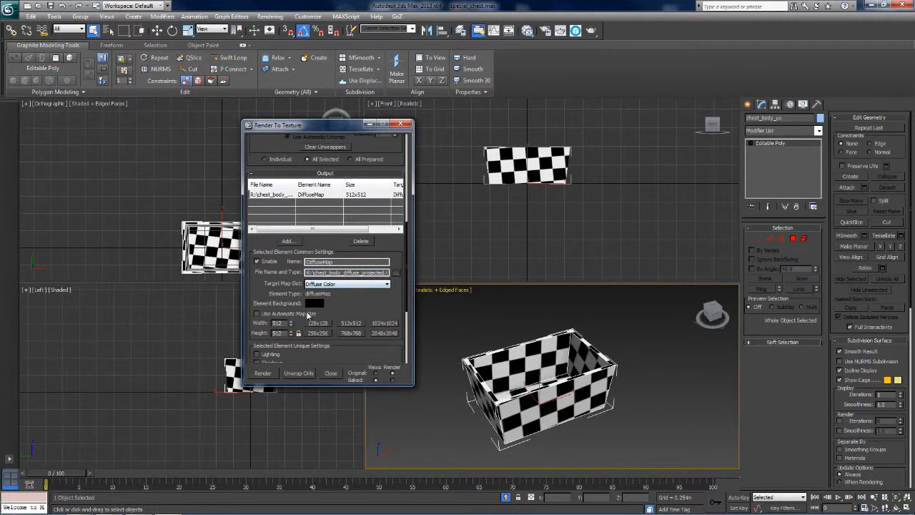
Step: Enable projection mapping for chest_body_uv and add chest_body_projection as its projection target
{"action": "scroll", "coordinate": [286, 293], "scroll_direction": "down", "scroll_amount": 2}
{"action": "scroll", "coordinate": [288, 350], "scroll_direction": "up", "scroll_amount": 5}
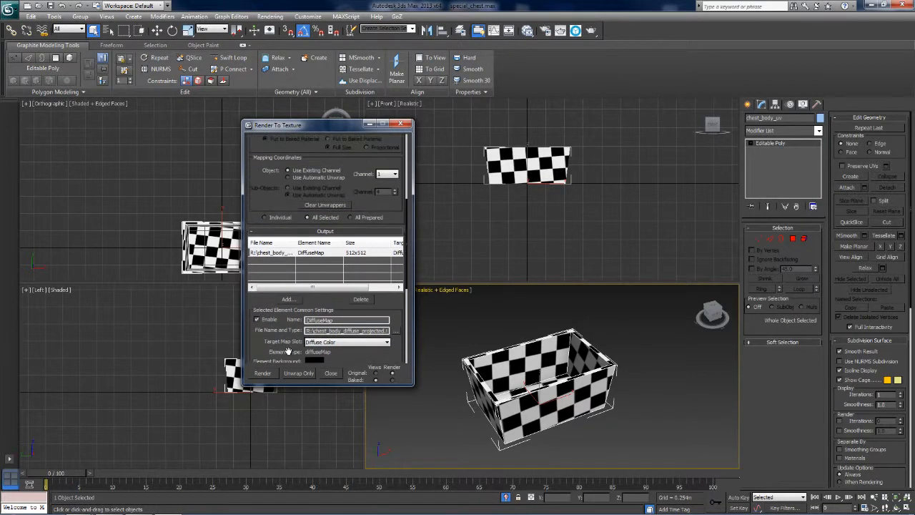
{"action": "scroll", "coordinate": [290, 350], "scroll_direction": "up", "scroll_amount": 4}
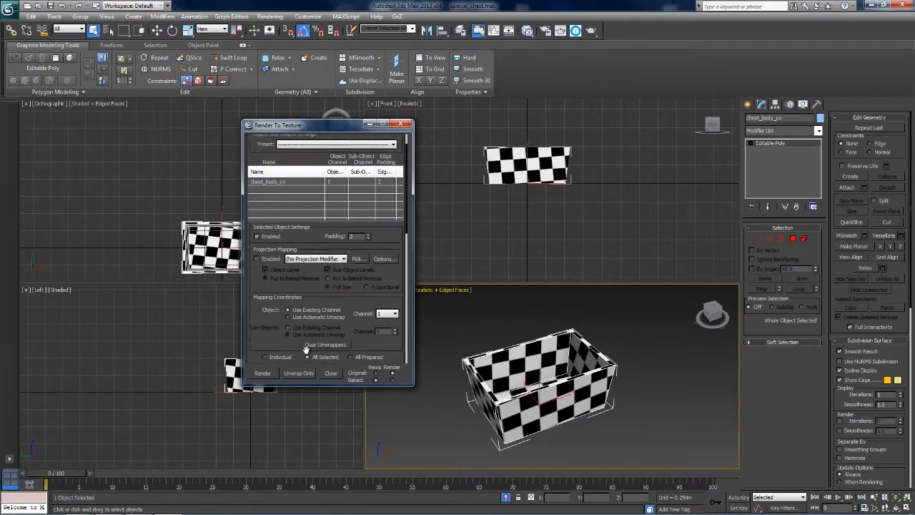
{"action": "left_click", "coordinate": [257, 259]}
{"action": "left_click", "coordinate": [358, 259]}
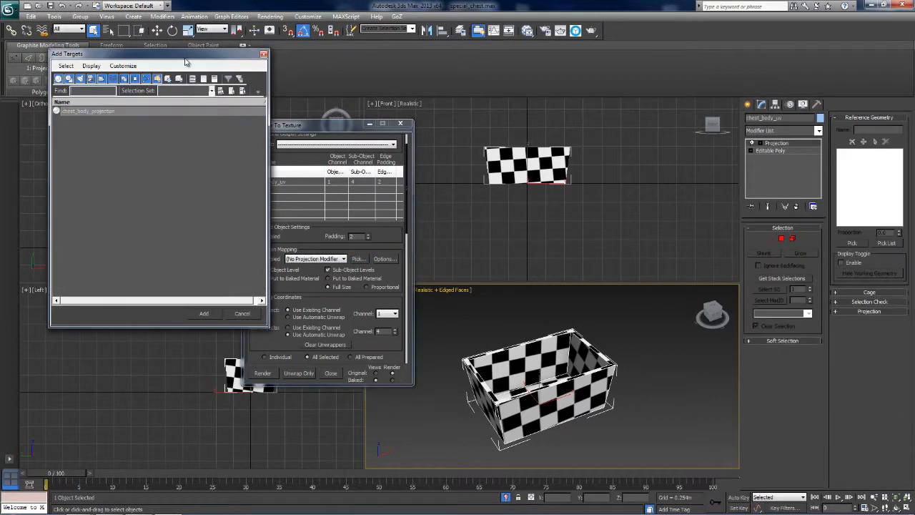
{"action": "left_click_drag", "start_coordinate": [188, 60], "coordinate": [669, 122]}
{"action": "left_click", "coordinate": [601, 173]}
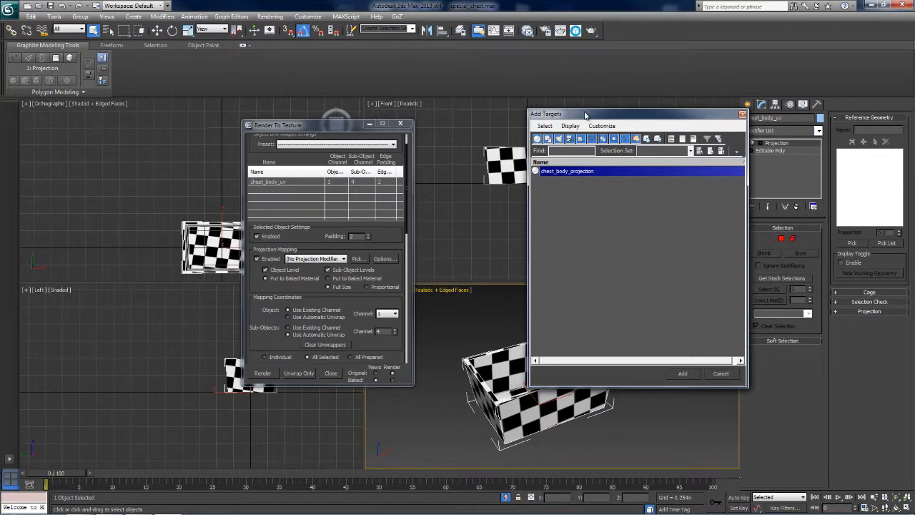
{"action": "left_click_drag", "start_coordinate": [581, 117], "coordinate": [484, 126]}
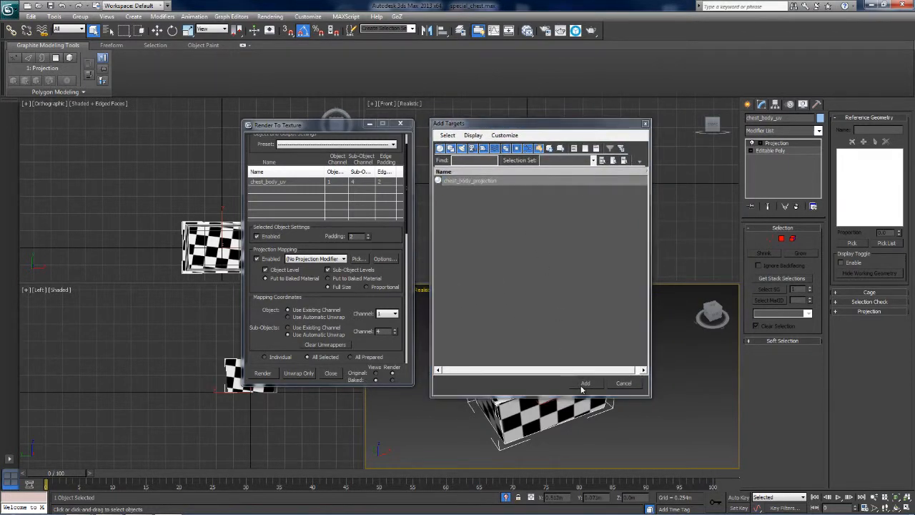
{"action": "left_click", "coordinate": [585, 383]}
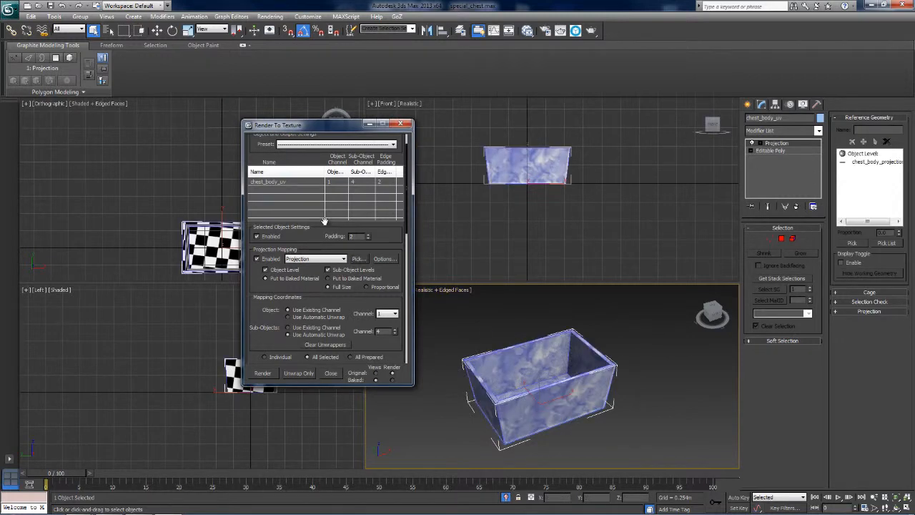
Step: Reset the Projection modifier's cage on chest_body_uv and push it slightly outward around the box
{"action": "left_click_drag", "start_coordinate": [321, 229], "coordinate": [321, 246]}
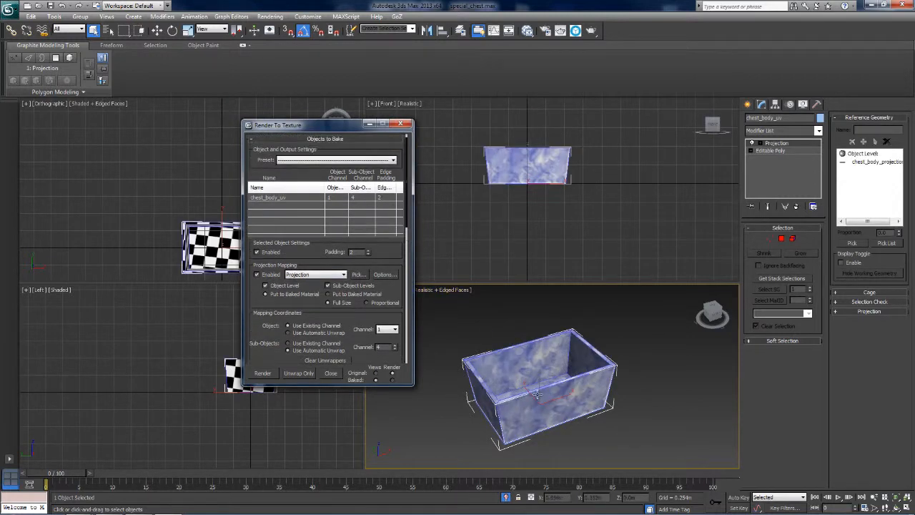
{"action": "scroll", "coordinate": [531, 387], "scroll_direction": "up", "scroll_amount": 2}
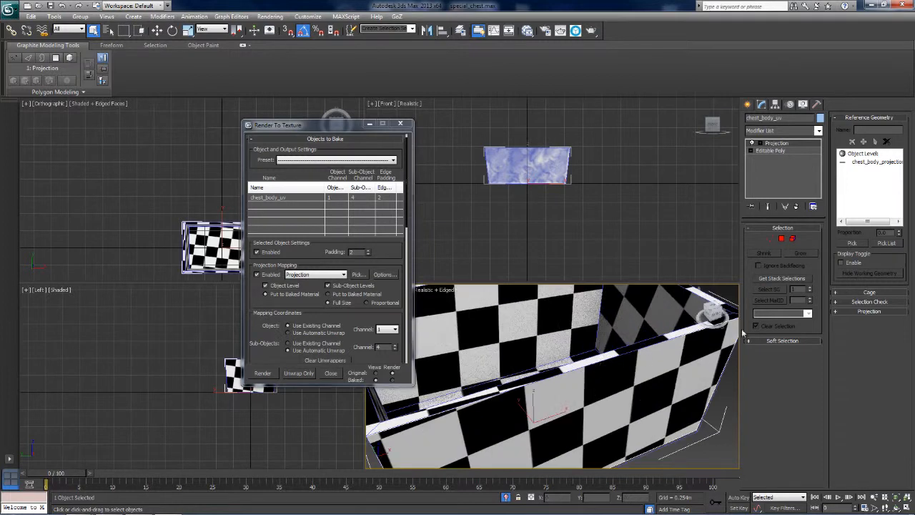
{"action": "scroll", "coordinate": [736, 331], "scroll_direction": "down", "scroll_amount": 1}
{"action": "mouse_move", "coordinate": [713, 313]}
{"action": "left_mouse_down"}
{"action": "mouse_move", "coordinate": [725, 304]}
{"action": "mouse_move", "coordinate": [719, 323]}
{"action": "left_mouse_up"}
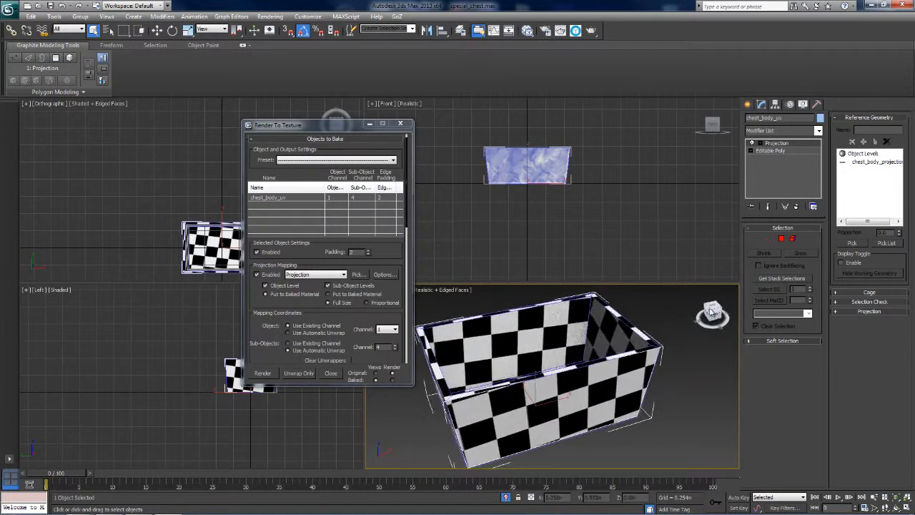
{"action": "left_click", "coordinate": [791, 144]}
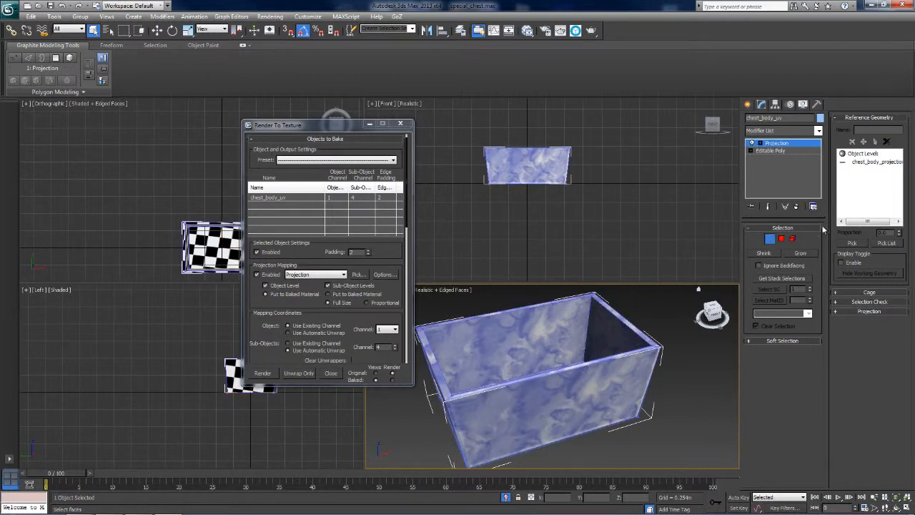
{"action": "left_click", "coordinate": [848, 293]}
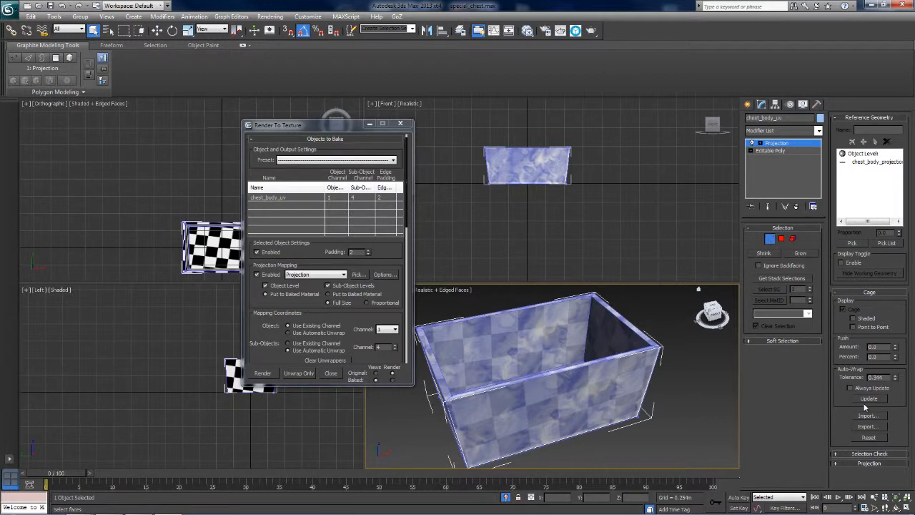
{"action": "left_click", "coordinate": [866, 438]}
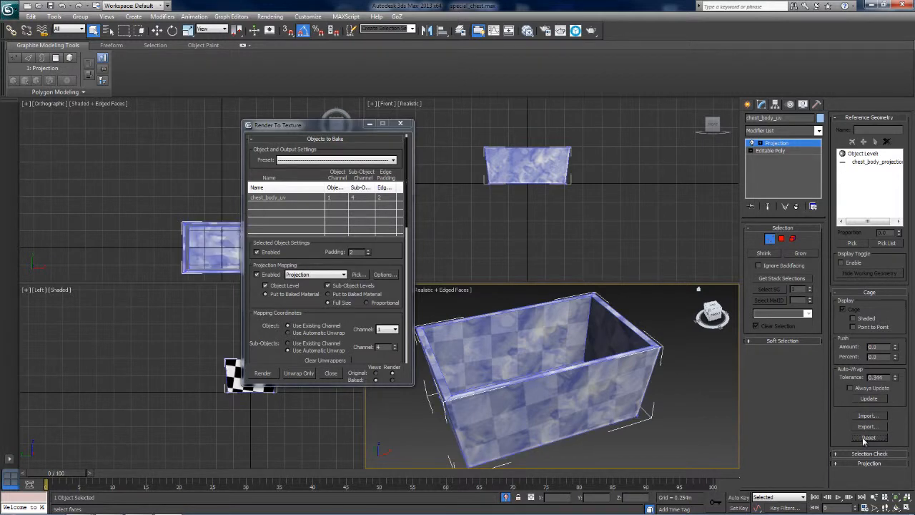
{"action": "left_click_drag", "start_coordinate": [897, 350], "coordinate": [899, 313]}
{"action": "middle_click_drag", "start_coordinate": [546, 377], "coordinate": [534, 409], "text": "alt"}
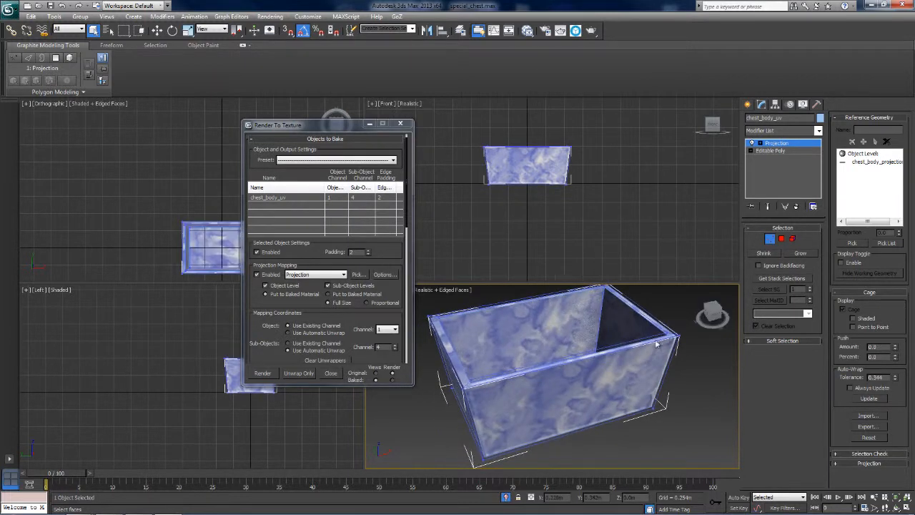
{"action": "left_click_drag", "start_coordinate": [712, 315], "coordinate": [683, 319]}
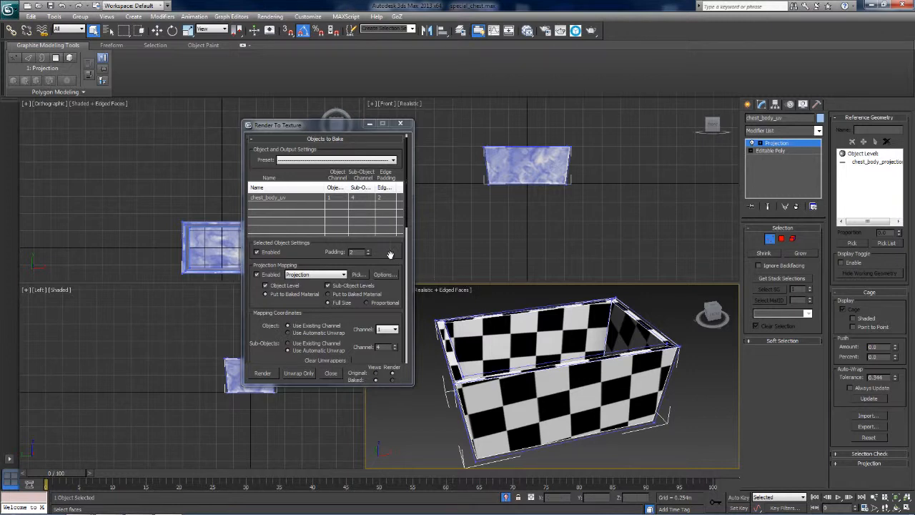
Step: Review the projection options of chest_body_uv and the renderer assignments in Render Setup, leaving the settings as they are
{"action": "left_click_drag", "start_coordinate": [391, 262], "coordinate": [386, 238]}
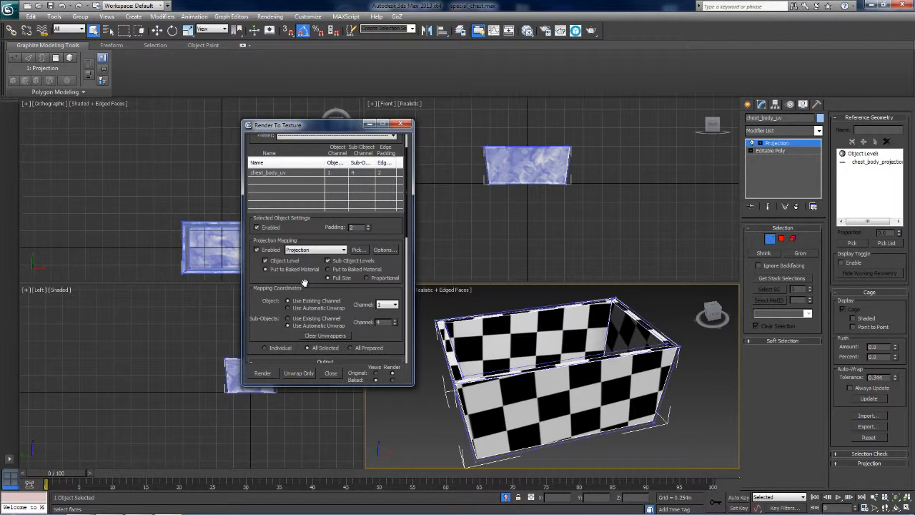
{"action": "scroll", "coordinate": [304, 284], "scroll_direction": "up", "scroll_amount": 2}
{"action": "left_click", "coordinate": [390, 258]}
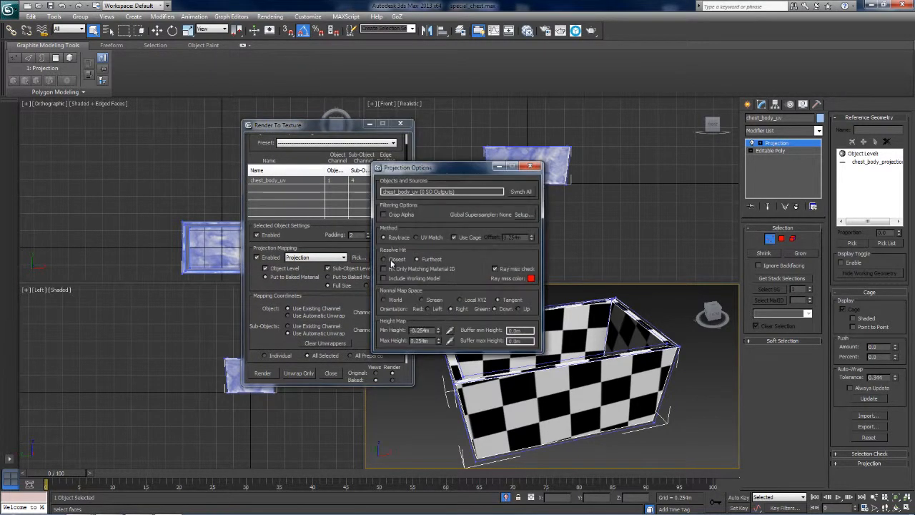
{"action": "left_click", "coordinate": [524, 216]}
{"action": "left_click", "coordinate": [202, 88]}
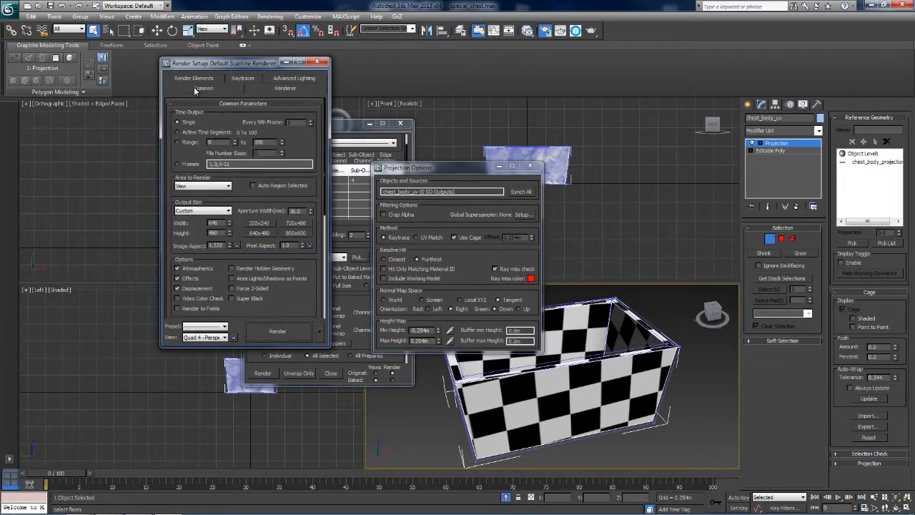
{"action": "scroll", "coordinate": [259, 310], "scroll_direction": "down", "scroll_amount": 5}
{"action": "left_click", "coordinate": [228, 313]}
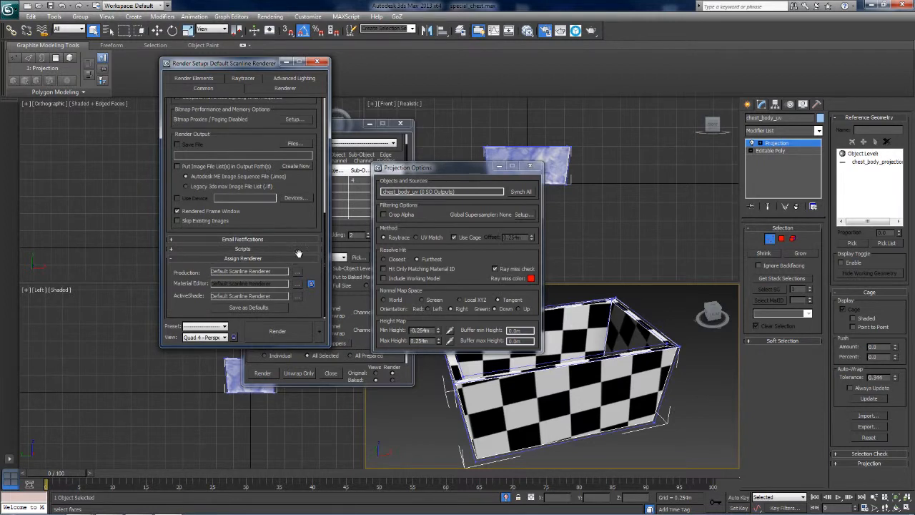
{"action": "left_click", "coordinate": [323, 65]}
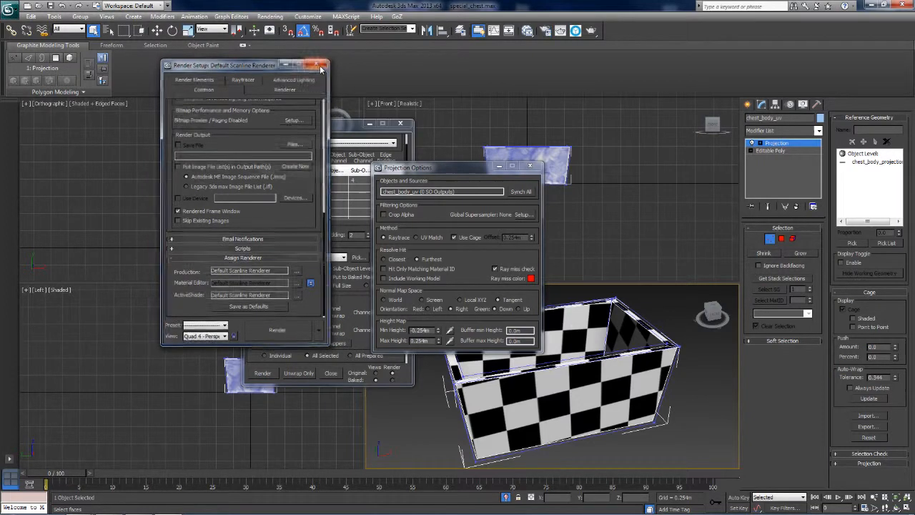
{"action": "left_click", "coordinate": [532, 169]}
Step: Bake the diffuse map of chest_body_uv to texture and enlarge the rendered map window
{"action": "left_click_drag", "start_coordinate": [335, 303], "coordinate": [351, 129]}
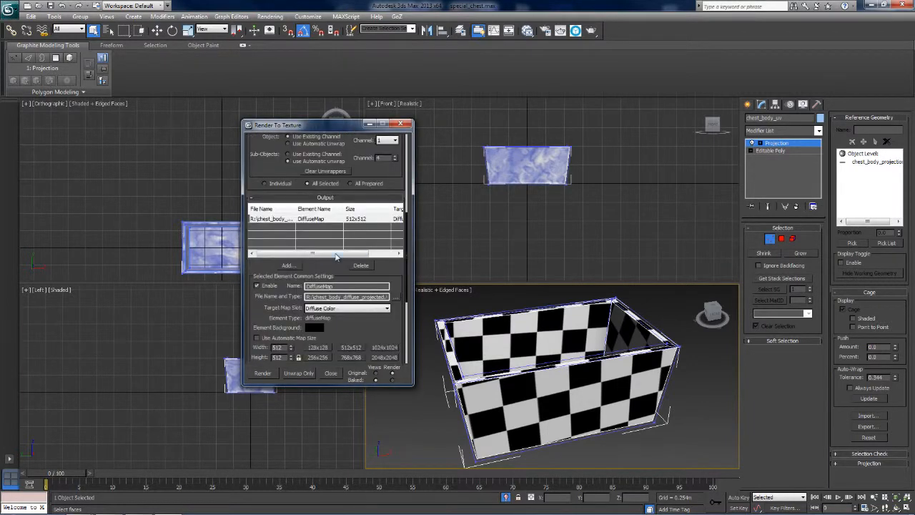
{"action": "left_click_drag", "start_coordinate": [340, 277], "coordinate": [359, 97]}
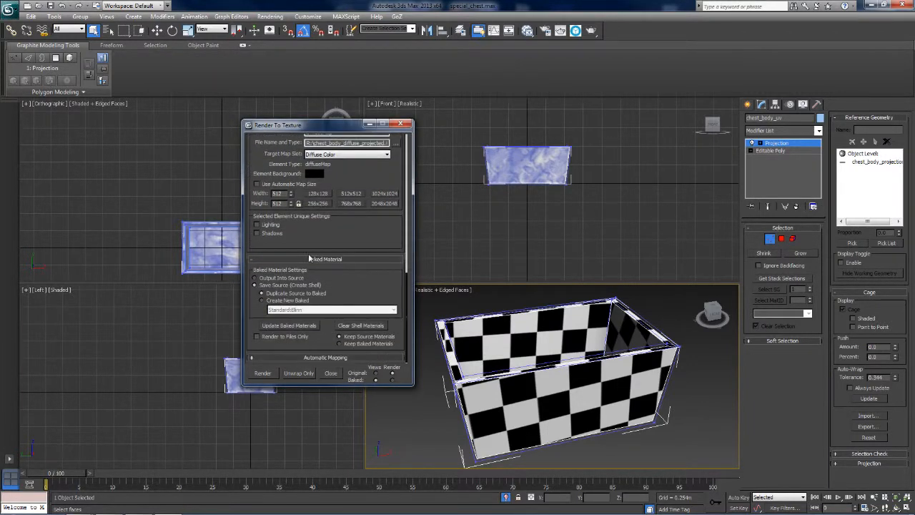
{"action": "left_click", "coordinate": [263, 373]}
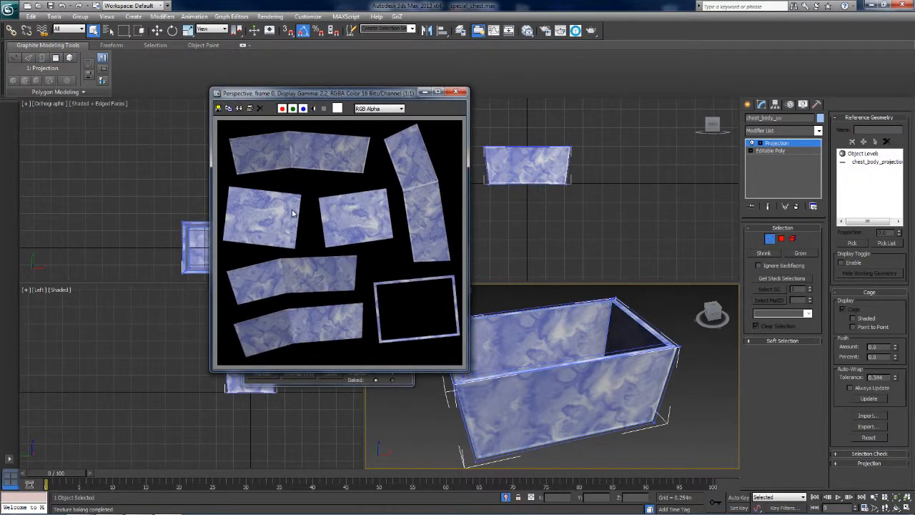
{"action": "left_click_drag", "start_coordinate": [466, 369], "coordinate": [554, 432]}
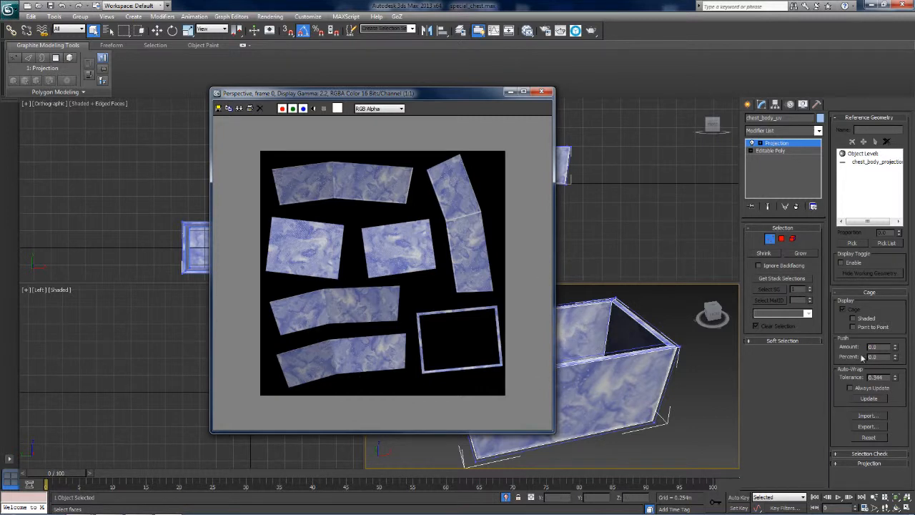
Step: Reset the projection cage again and push it outward by an amount of about 0.46
{"action": "left_click", "coordinate": [874, 438]}
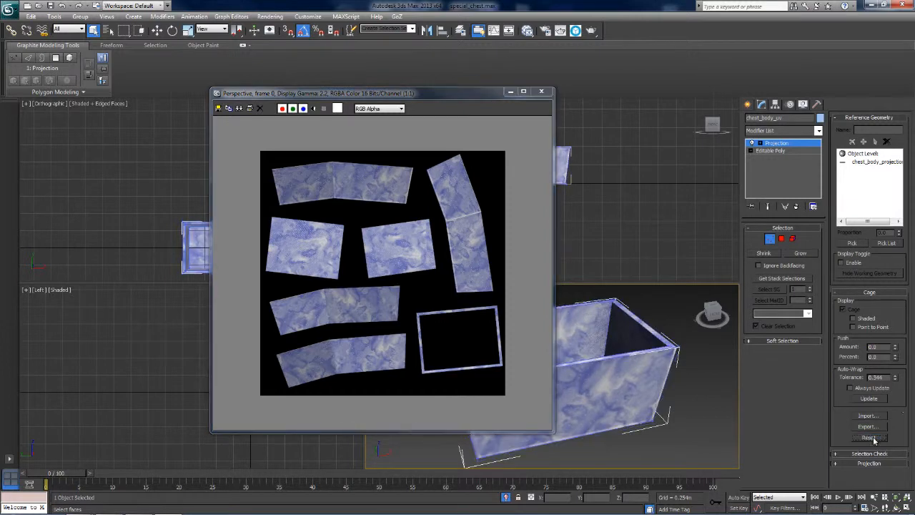
{"action": "left_click", "coordinate": [893, 349]}
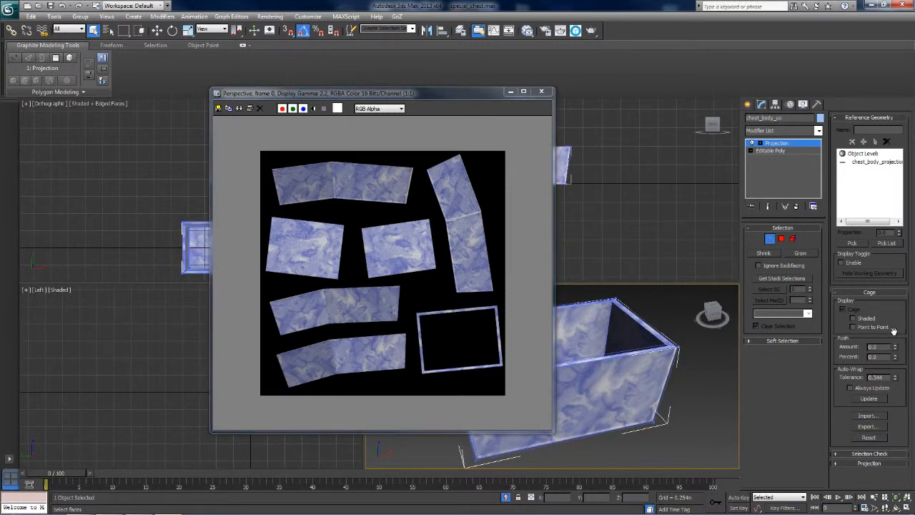
{"action": "left_click", "coordinate": [866, 438]}
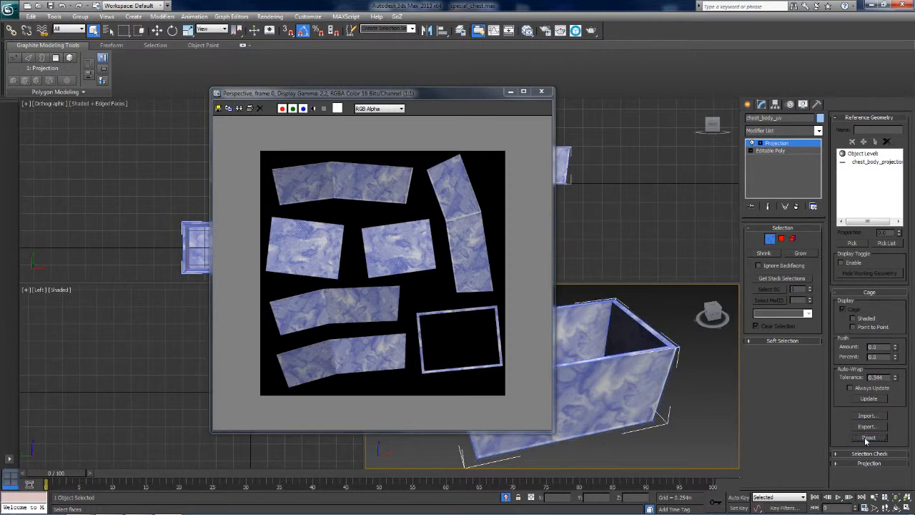
{"action": "left_click_drag", "start_coordinate": [896, 351], "coordinate": [897, 326]}
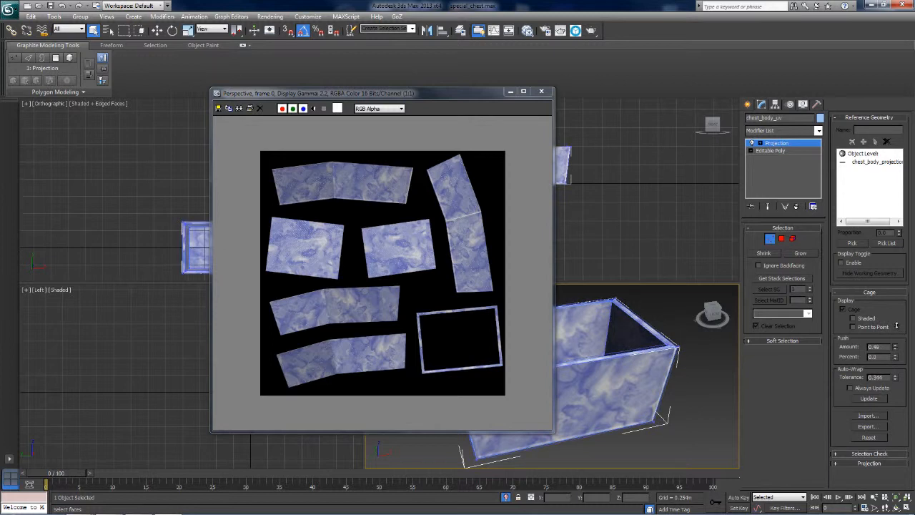
Step: Close the rendered map and bake the chest_body_uv diffuse map again with the adjusted cage
{"action": "left_click", "coordinate": [545, 94]}
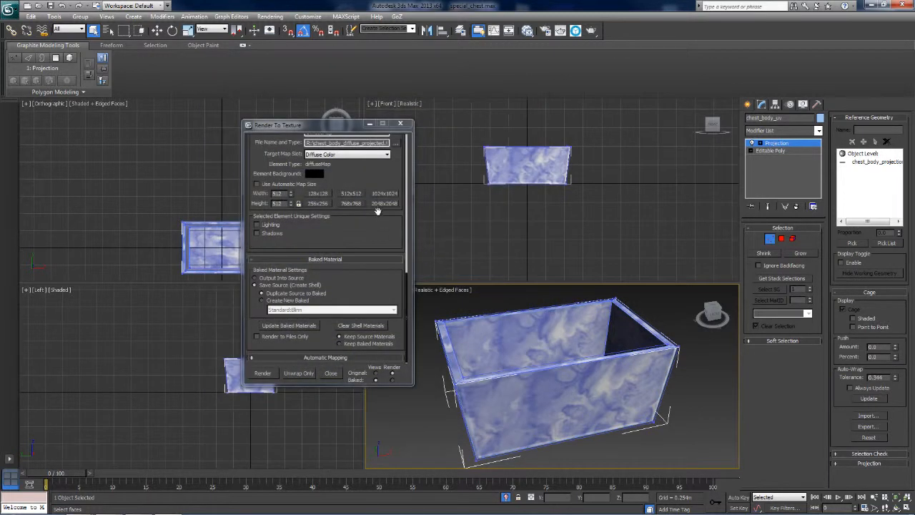
{"action": "left_click", "coordinate": [263, 373]}
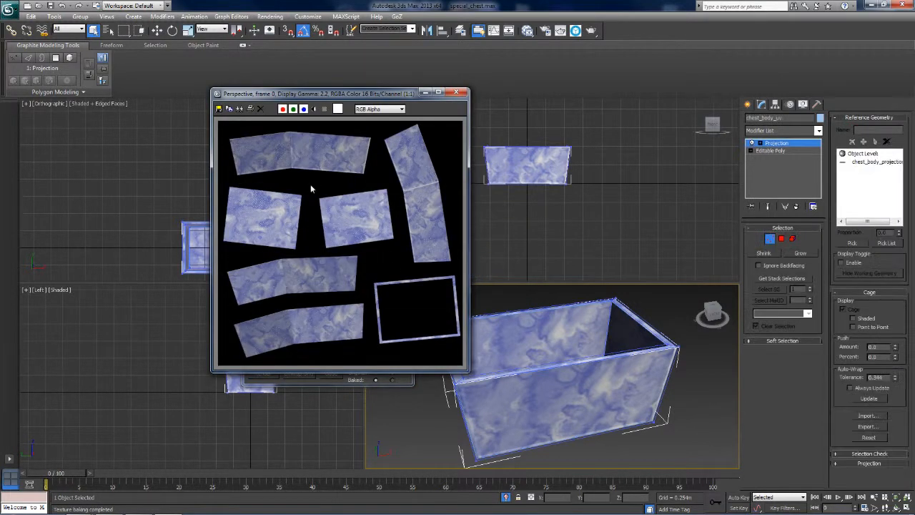
Step: Examine the baked diffuse map up close around the chest's side pieces and close the rendered map
{"action": "scroll", "coordinate": [283, 265], "scroll_direction": "up", "scroll_amount": 1}
{"action": "scroll", "coordinate": [331, 225], "scroll_direction": "up", "scroll_amount": 1}
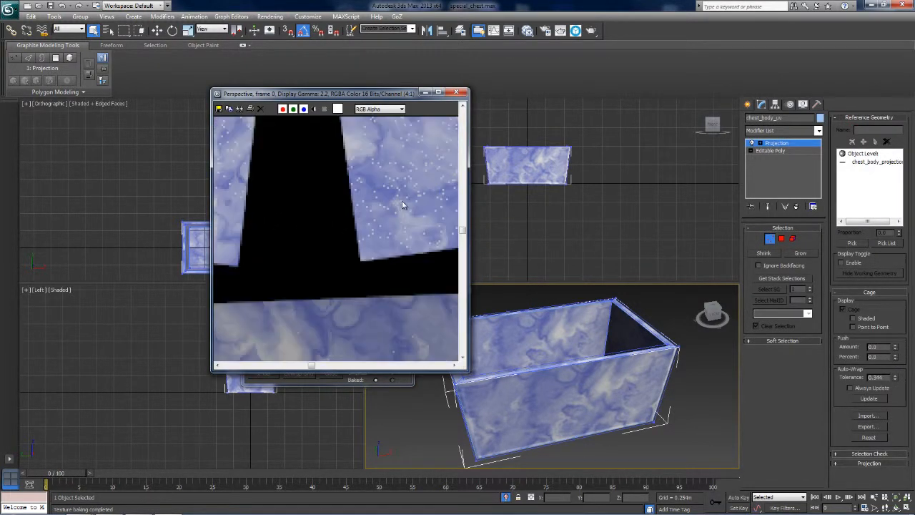
{"action": "middle_click_drag", "start_coordinate": [400, 202], "coordinate": [244, 279]}
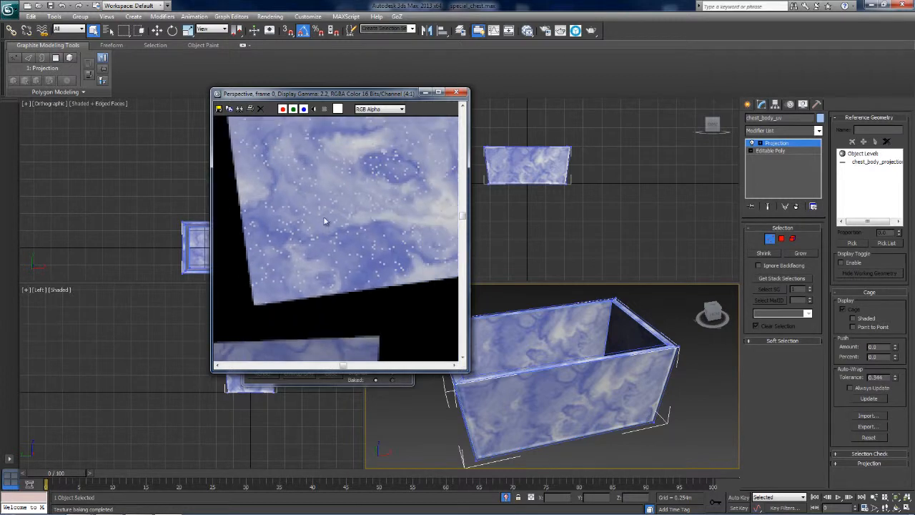
{"action": "left_click", "coordinate": [456, 92]}
Step: Enable the global supersampler in the projection's filtering setup, keeping the Max 2.5 Star method and supersampled maps
{"action": "scroll", "coordinate": [336, 327], "scroll_direction": "down", "scroll_amount": 5}
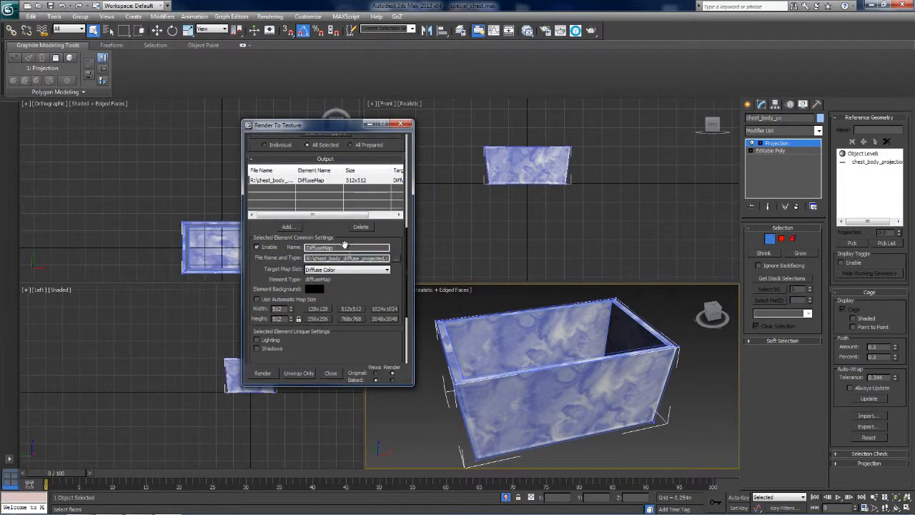
{"action": "scroll", "coordinate": [336, 344], "scroll_direction": "up", "scroll_amount": 5}
{"action": "scroll", "coordinate": [336, 369], "scroll_direction": "up", "scroll_amount": 1}
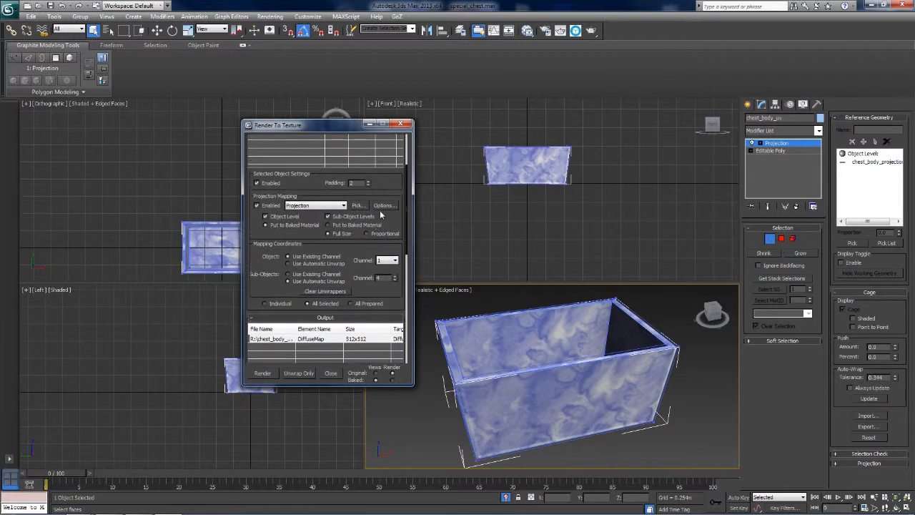
{"action": "left_click", "coordinate": [387, 205]}
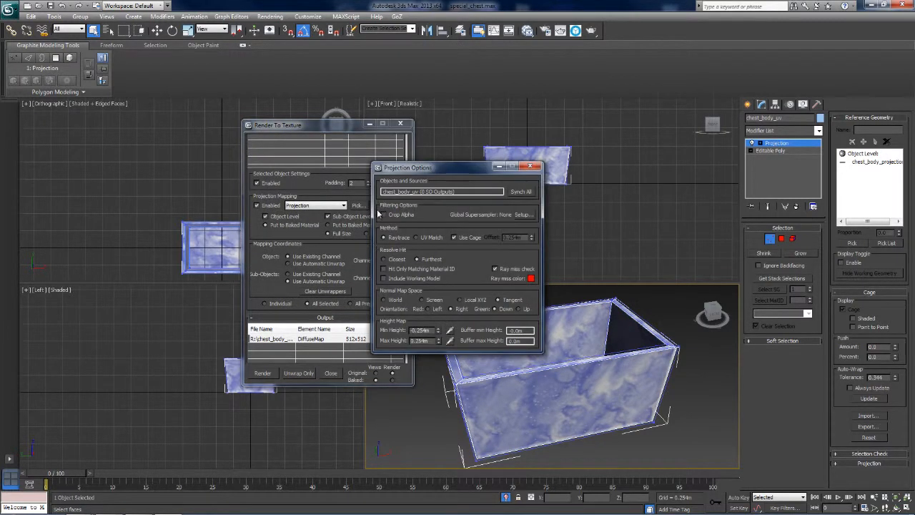
{"action": "left_click", "coordinate": [524, 215]}
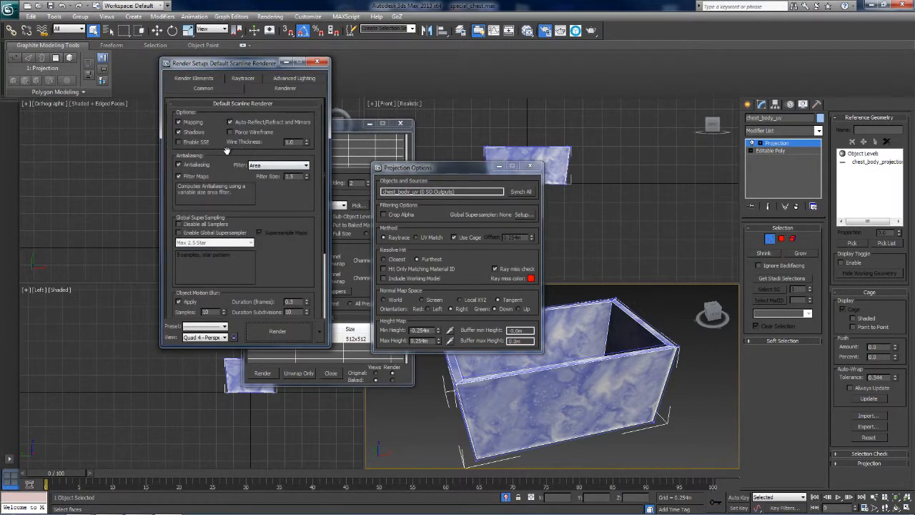
{"action": "scroll", "coordinate": [224, 149], "scroll_direction": "down", "scroll_amount": 1}
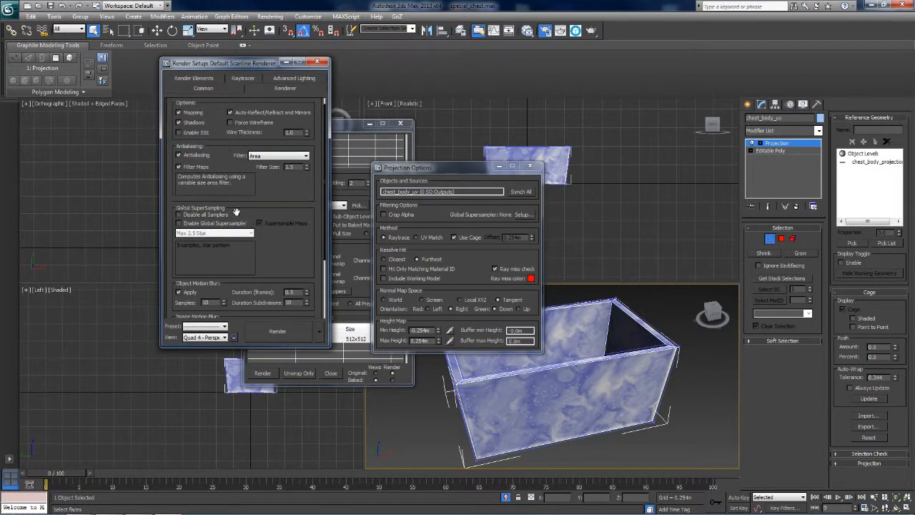
{"action": "left_click", "coordinate": [179, 224]}
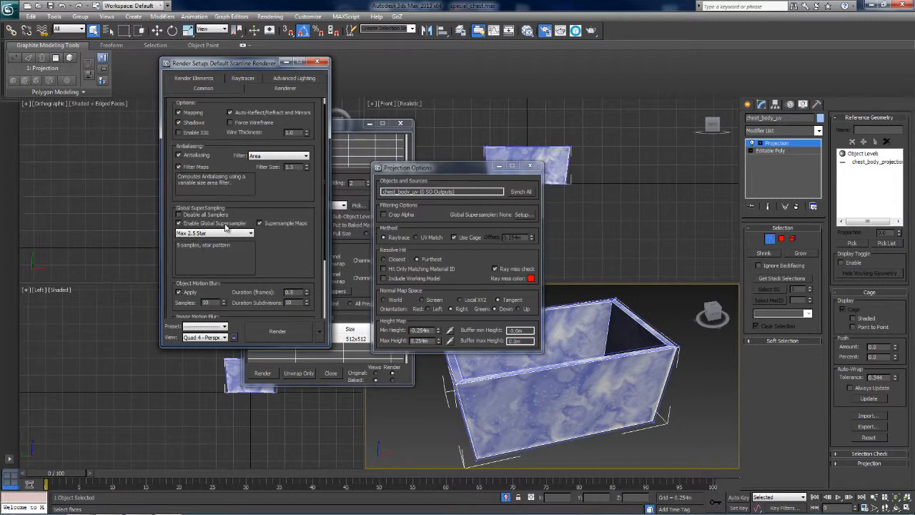
{"action": "left_click", "coordinate": [251, 234]}
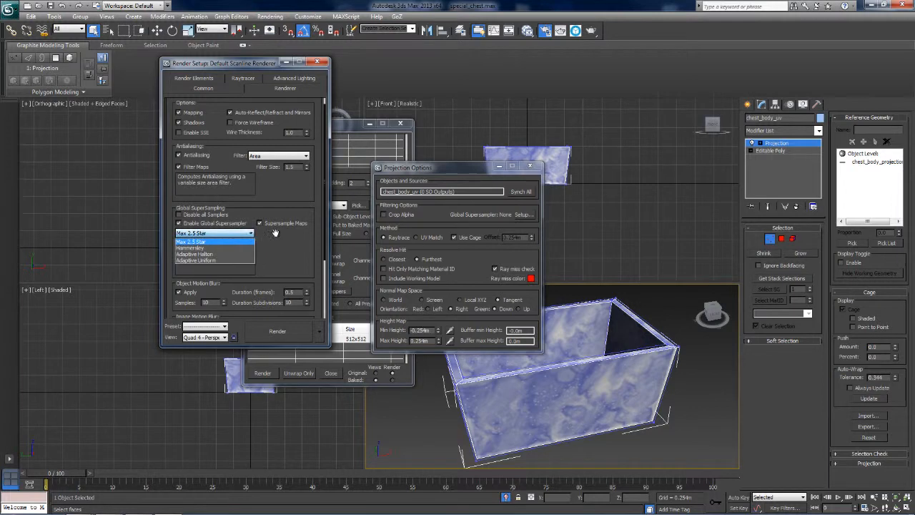
{"action": "left_click", "coordinate": [276, 234]}
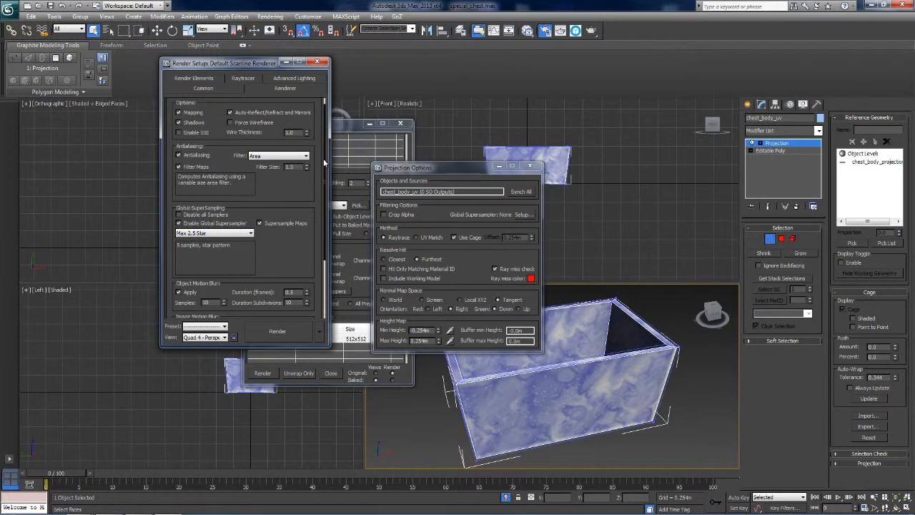
{"action": "left_click_drag", "start_coordinate": [273, 243], "coordinate": [280, 261]}
{"action": "left_click", "coordinate": [210, 243]}
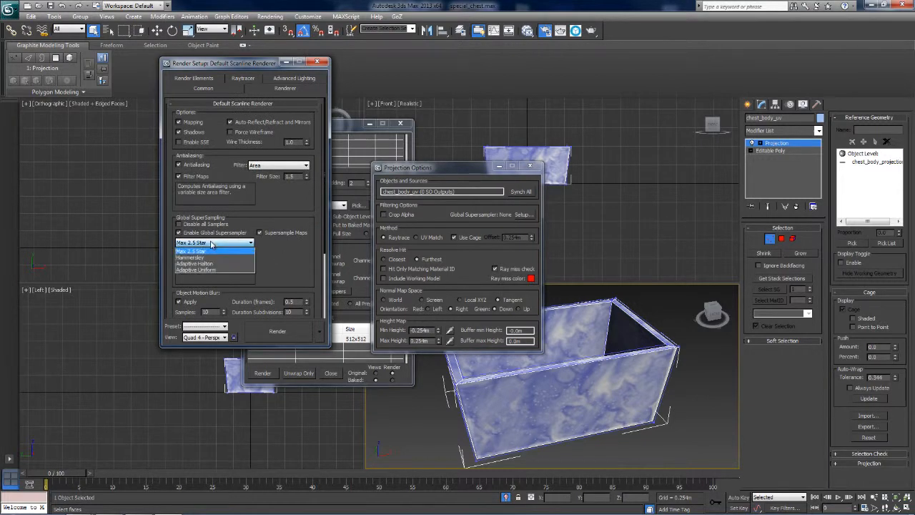
{"action": "left_click", "coordinate": [299, 251]}
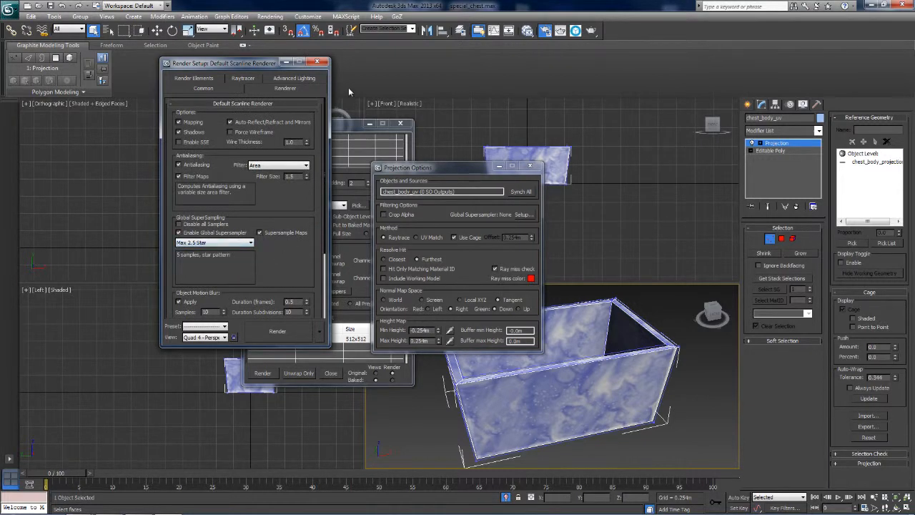
Step: Close the render and projection settings and bake the diffuse map with Max 2.5 Star supersampling
{"action": "left_click", "coordinate": [319, 63]}
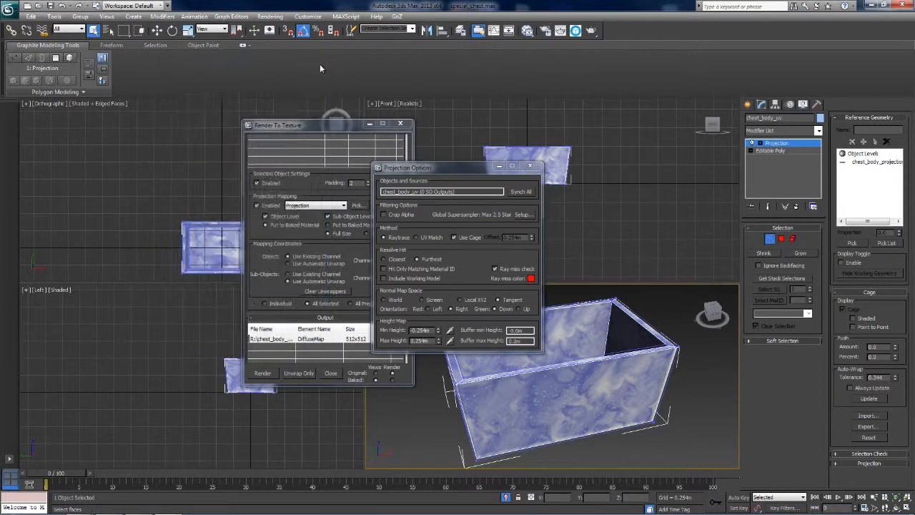
{"action": "left_click", "coordinate": [530, 168]}
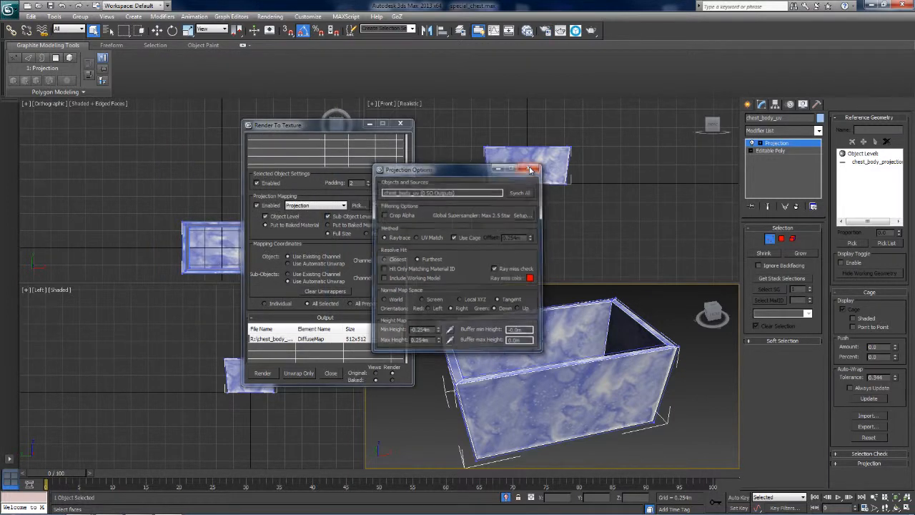
{"action": "left_click", "coordinate": [266, 376]}
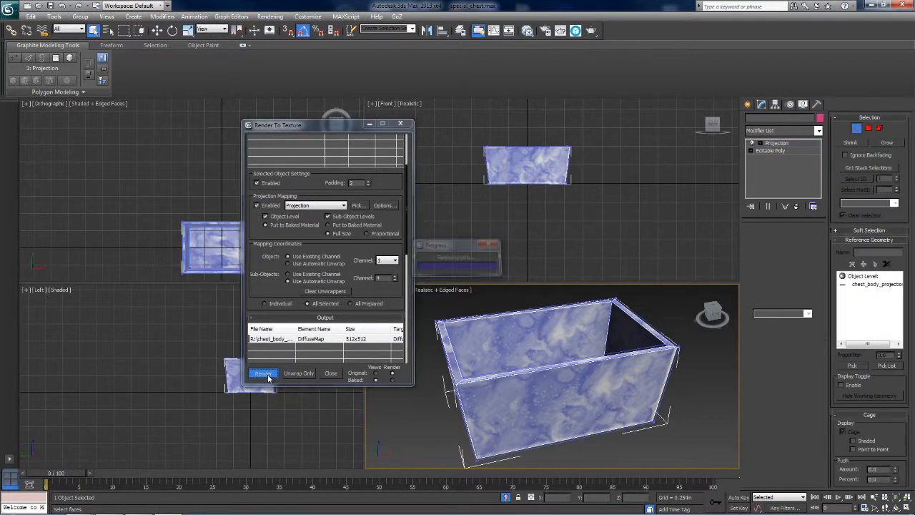
{"action": "left_click", "coordinate": [433, 271]}
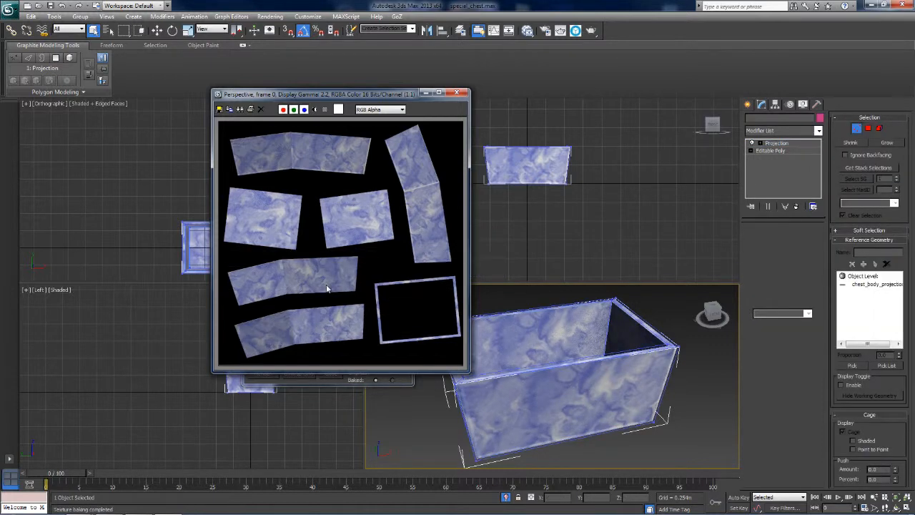
Step: Examine the texture quality of the side pieces in the Max 2.5 Star bake and close the rendered map
{"action": "scroll", "coordinate": [327, 286], "scroll_direction": "up", "scroll_amount": 1}
{"action": "middle_click_drag", "start_coordinate": [344, 182], "coordinate": [324, 241]}
{"action": "middle_click_drag", "start_coordinate": [370, 190], "coordinate": [298, 251]}
{"action": "mouse_move", "coordinate": [375, 230]}
{"action": "middle_mouse_down"}
{"action": "mouse_move", "coordinate": [330, 268]}
{"action": "mouse_move", "coordinate": [361, 211]}
{"action": "mouse_move", "coordinate": [333, 245]}
{"action": "middle_mouse_up"}
{"action": "scroll", "coordinate": [361, 211], "scroll_direction": "down", "scroll_amount": 1}
{"action": "scroll", "coordinate": [350, 230], "scroll_direction": "up", "scroll_amount": 1}
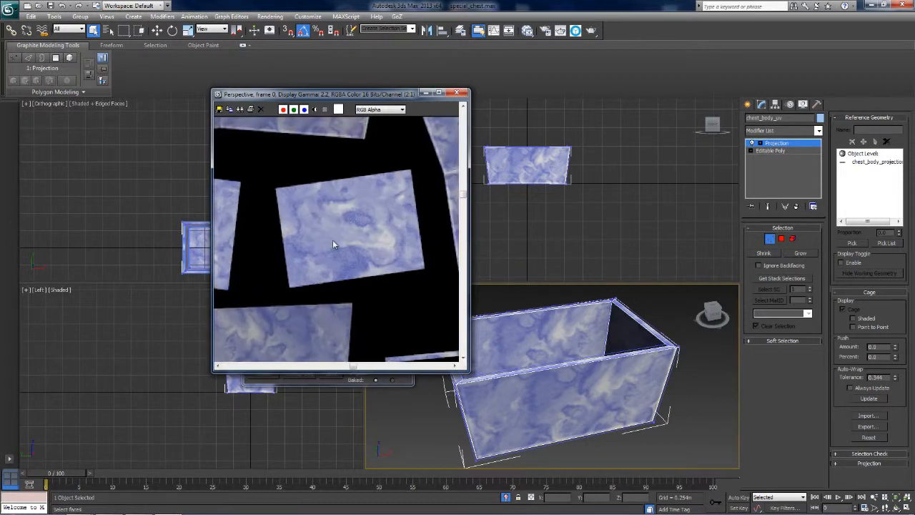
{"action": "scroll", "coordinate": [333, 245], "scroll_direction": "up", "scroll_amount": 1}
{"action": "scroll", "coordinate": [333, 245], "scroll_direction": "down", "scroll_amount": 2}
{"action": "left_click", "coordinate": [457, 93]}
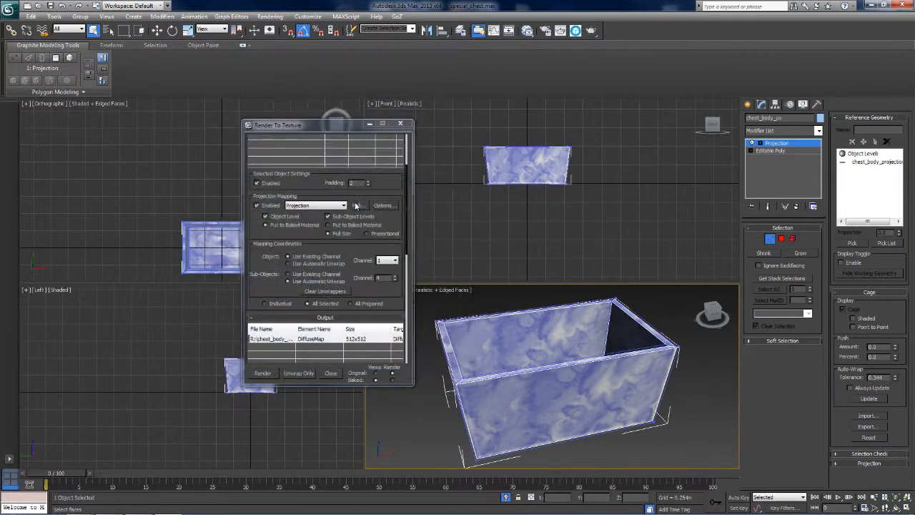
Step: Change the global supersampler in the projection's filtering setup to Hammersley
{"action": "left_click", "coordinate": [377, 206]}
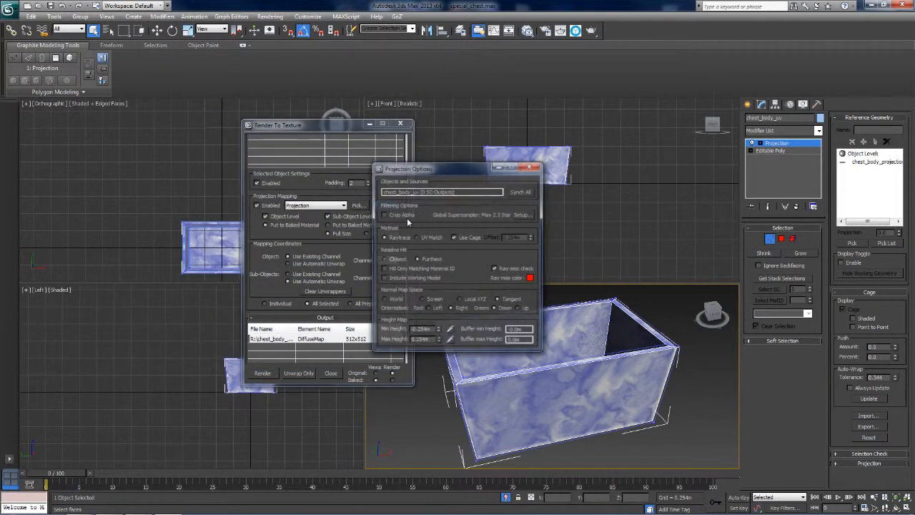
{"action": "left_click", "coordinate": [525, 214]}
{"action": "left_click", "coordinate": [233, 244]}
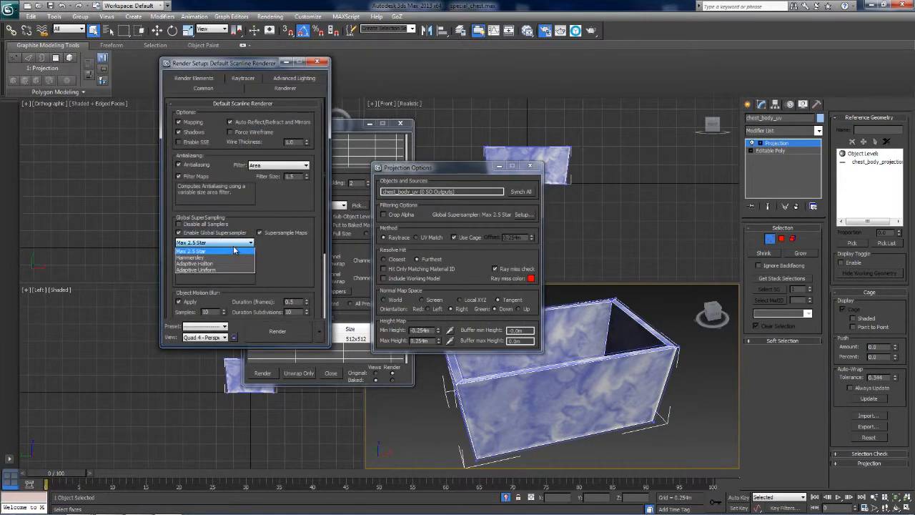
{"action": "left_click", "coordinate": [235, 257]}
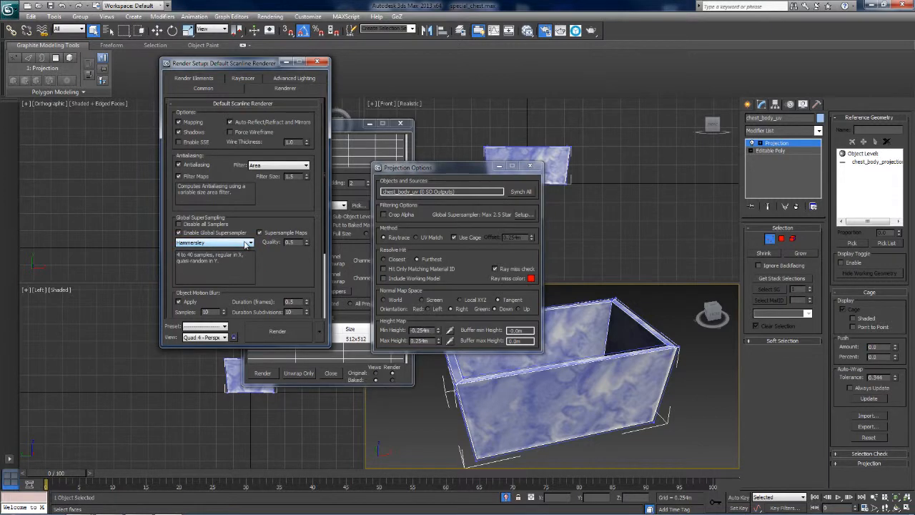
{"action": "left_click", "coordinate": [246, 244]}
{"action": "left_click", "coordinate": [243, 251]}
{"action": "left_click", "coordinate": [244, 244]}
{"action": "left_click", "coordinate": [243, 257]}
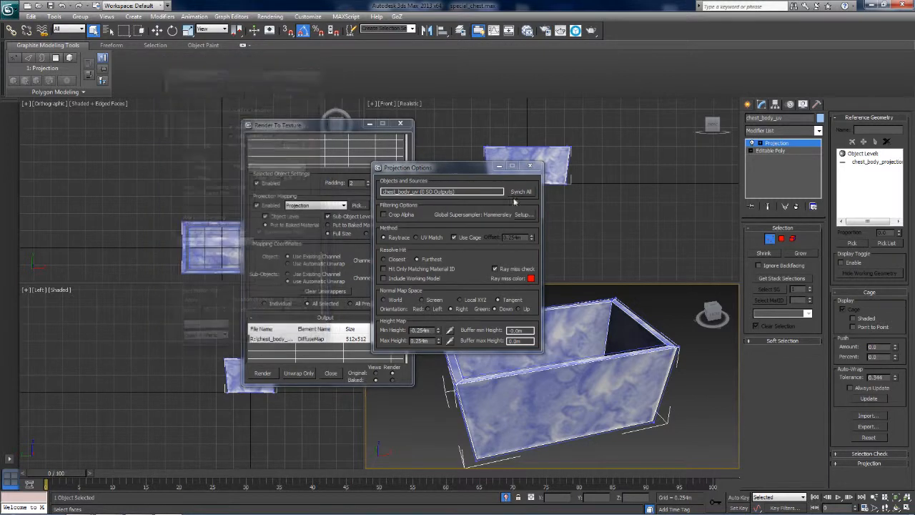
Step: Close the render and projection settings and bake the chest_body_uv diffuse map with Hammersley supersampling
{"action": "left_click", "coordinate": [320, 62]}
{"action": "left_click", "coordinate": [530, 165]}
{"action": "left_click", "coordinate": [262, 373]}
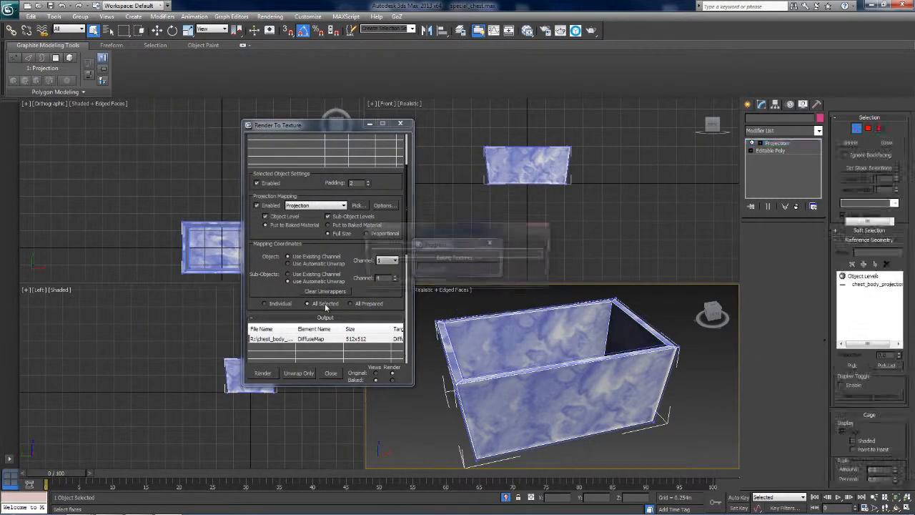
{"action": "left_click", "coordinate": [412, 272]}
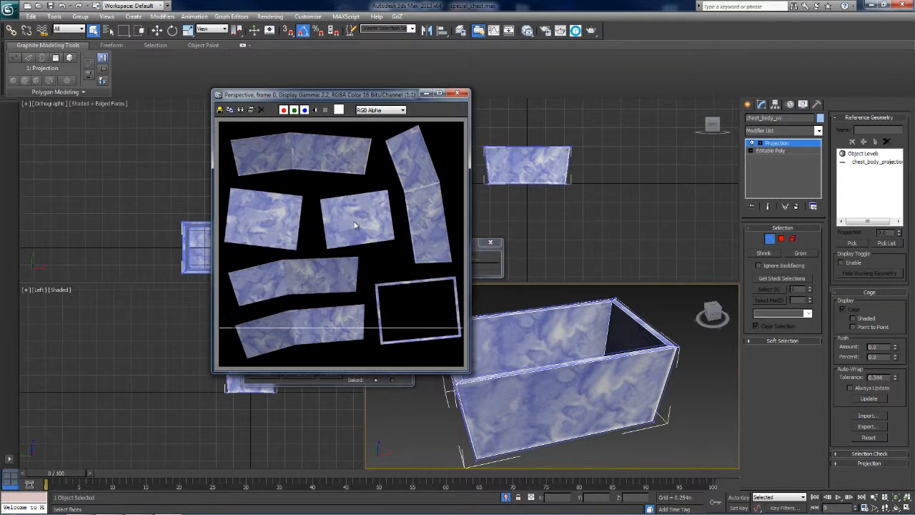
Step: Examine the Hammersley bake up close, close the rendered map and inspect the textured chest body in the perspective view
{"action": "scroll", "coordinate": [343, 243], "scroll_direction": "up", "scroll_amount": 2}
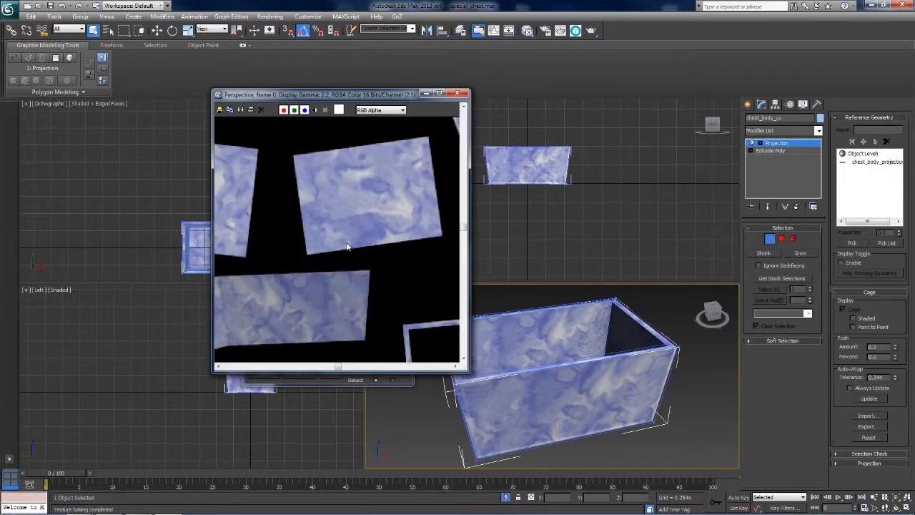
{"action": "middle_click_drag", "start_coordinate": [339, 228], "coordinate": [338, 245]}
{"action": "left_click", "coordinate": [457, 94]}
{"action": "mouse_move", "coordinate": [611, 347]}
{"action": "middle_mouse_down"}
{"action": "mouse_move", "coordinate": [608, 331]}
{"action": "mouse_move", "coordinate": [626, 340]}
{"action": "middle_mouse_up"}
{"action": "left_click_drag", "start_coordinate": [711, 312], "coordinate": [688, 315]}
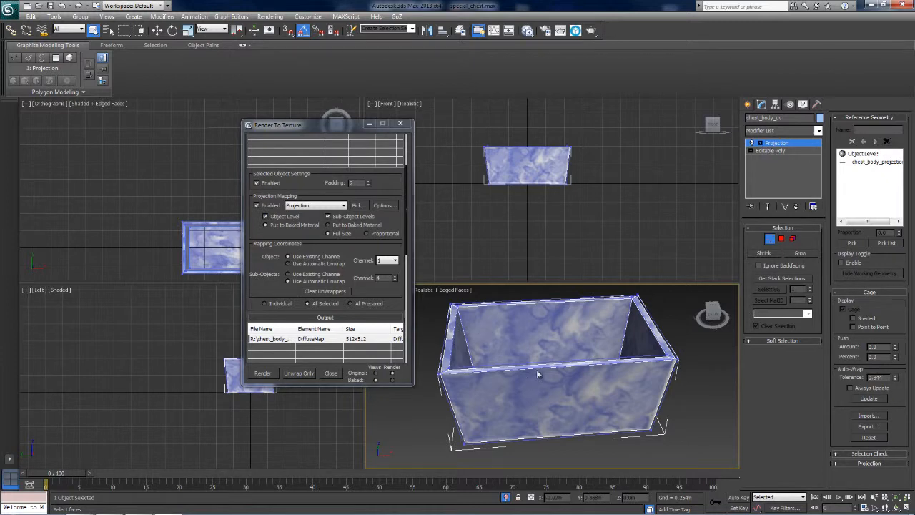
{"action": "scroll", "coordinate": [555, 360], "scroll_direction": "up", "scroll_amount": 3}
{"action": "scroll", "coordinate": [555, 360], "scroll_direction": "down", "scroll_amount": 3}
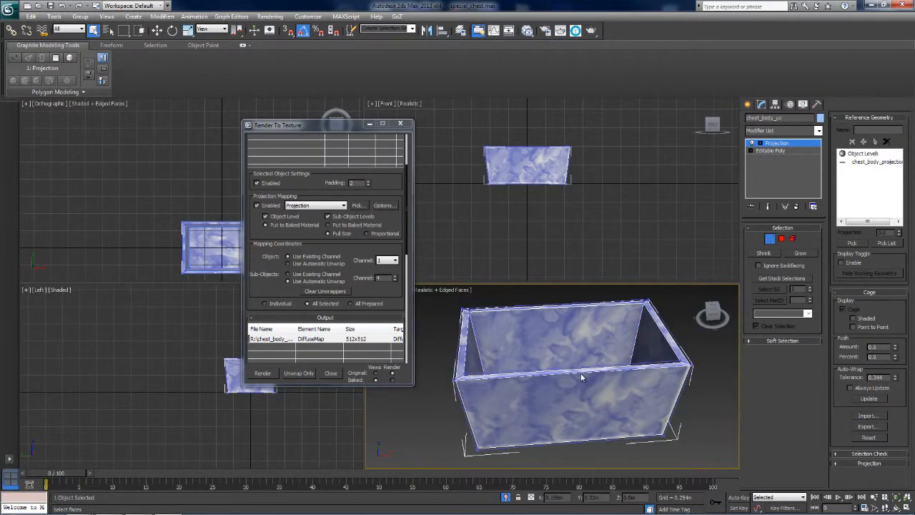
Step: Look over the mapping and output settings in Render To Texture and close the dialog
{"action": "left_click", "coordinate": [362, 339]}
{"action": "left_click", "coordinate": [373, 288]}
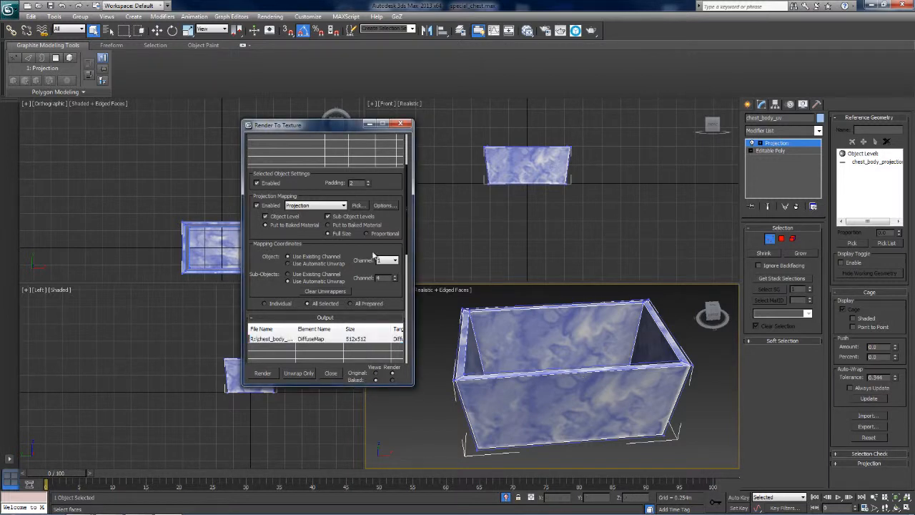
{"action": "left_click_drag", "start_coordinate": [377, 286], "coordinate": [379, 189]}
{"action": "left_click_drag", "start_coordinate": [379, 213], "coordinate": [383, 265]}
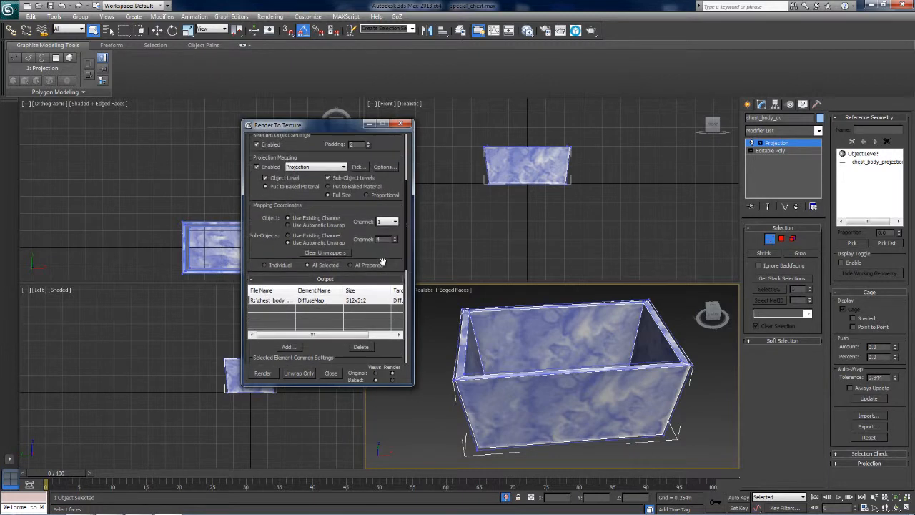
{"action": "left_click", "coordinate": [402, 126]}
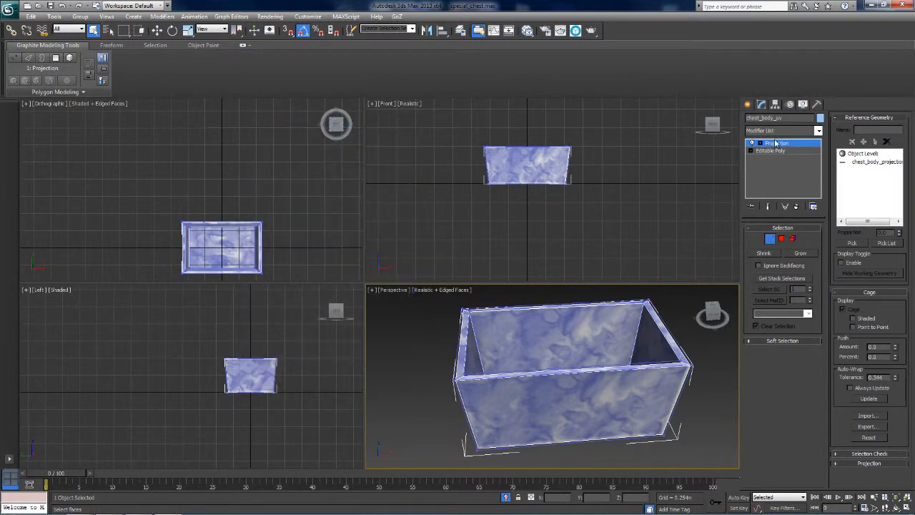
Step: Leave the cage sub-object level and move chest_body_uv along X to about 1.44 m, beside the projection body
{"action": "left_click", "coordinate": [497, 394]}
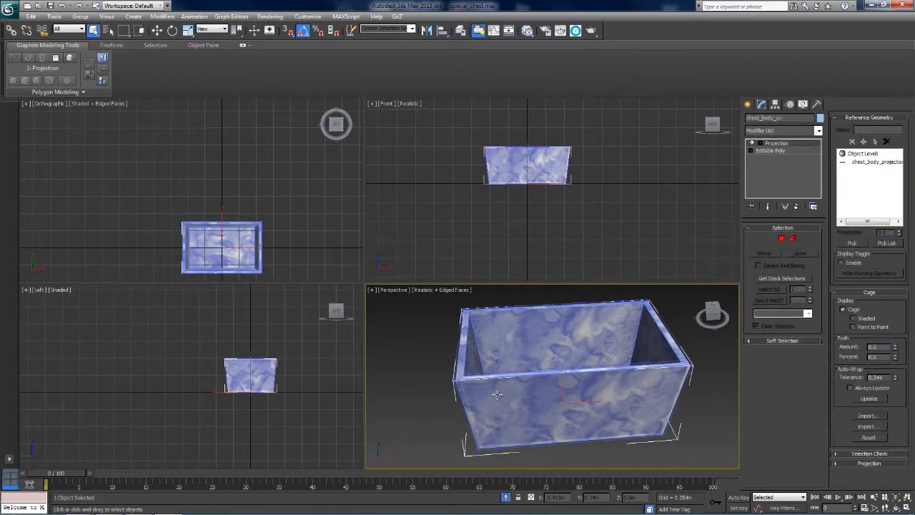
{"action": "key", "text": "w"}
{"action": "middle_click_drag", "start_coordinate": [593, 404], "coordinate": [505, 415]}
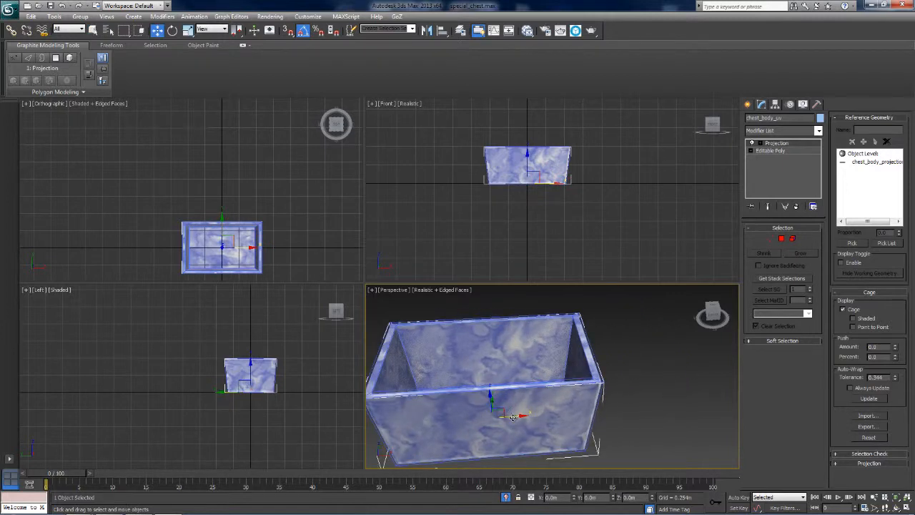
{"action": "left_click_drag", "start_coordinate": [512, 416], "coordinate": [654, 437], "text": "shift"}
{"action": "left_click", "coordinate": [612, 440]}
Step: Maximize the perspective view and compare the baked texture on chest_body_uv with the original projection body
{"action": "scroll", "coordinate": [540, 429], "scroll_direction": "up", "scroll_amount": 2}
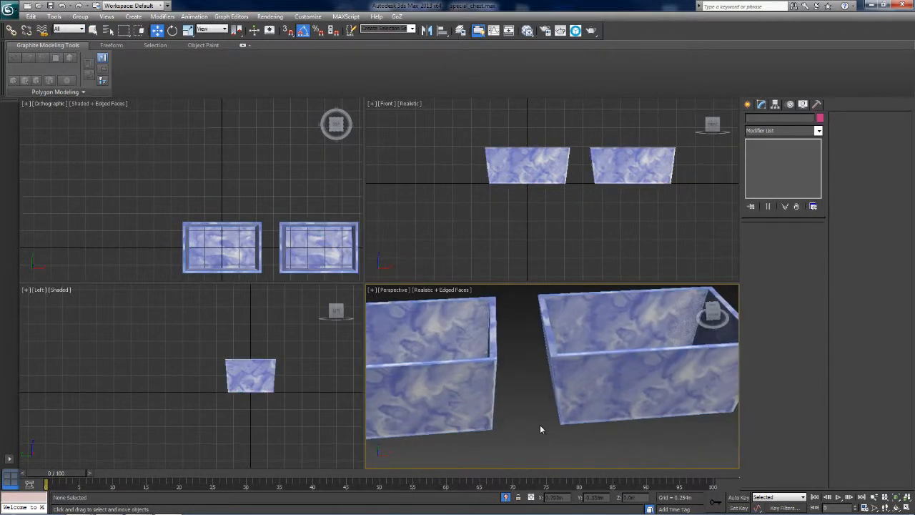
{"action": "key", "text": "alt+w"}
{"action": "scroll", "coordinate": [496, 343], "scroll_direction": "down", "scroll_amount": 3}
{"action": "scroll", "coordinate": [496, 343], "scroll_direction": "up", "scroll_amount": 3}
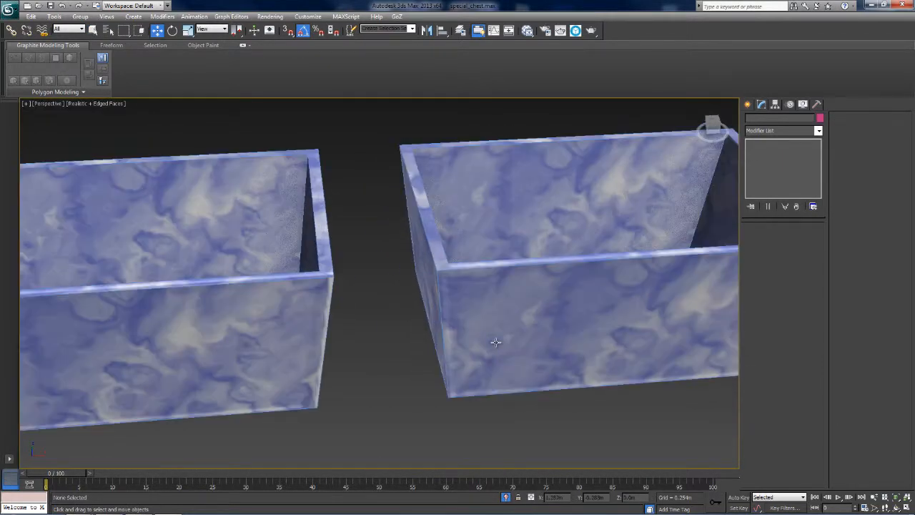
{"action": "left_click", "coordinate": [123, 265]}
{"action": "left_click", "coordinate": [384, 350]}
{"action": "left_click", "coordinate": [476, 267]}
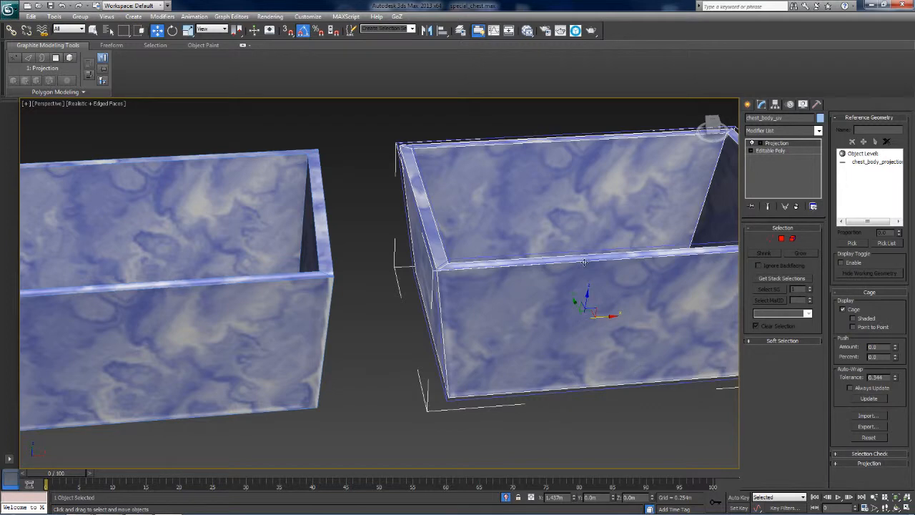
Step: Compare the baked texture with the projection body's texture up close on both chest bodies, and clear the selection
{"action": "middle_click_drag", "start_coordinate": [489, 309], "coordinate": [500, 340]}
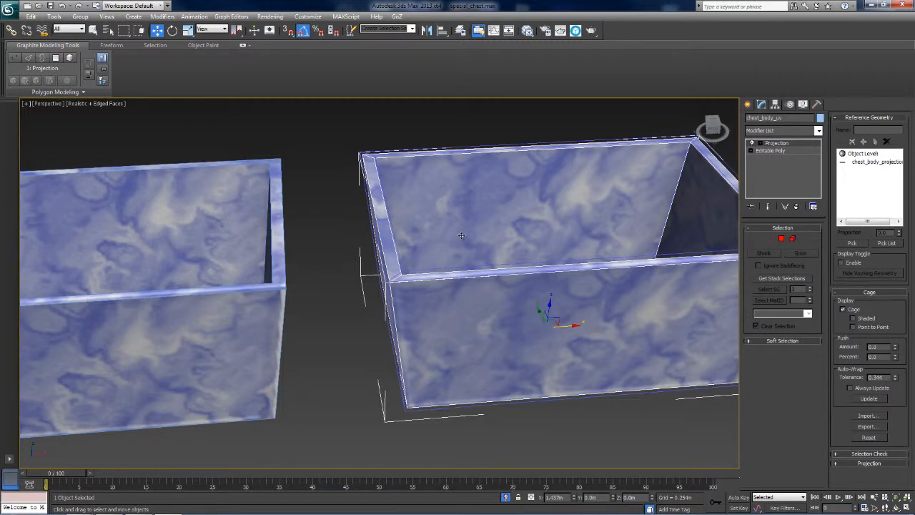
{"action": "middle_click_drag", "start_coordinate": [464, 238], "coordinate": [429, 285]}
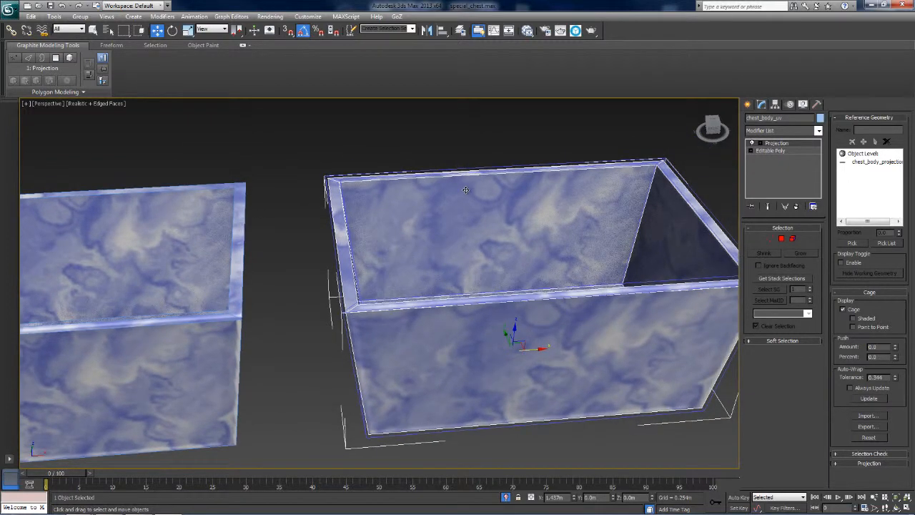
{"action": "middle_click_drag", "start_coordinate": [429, 236], "coordinate": [543, 243]}
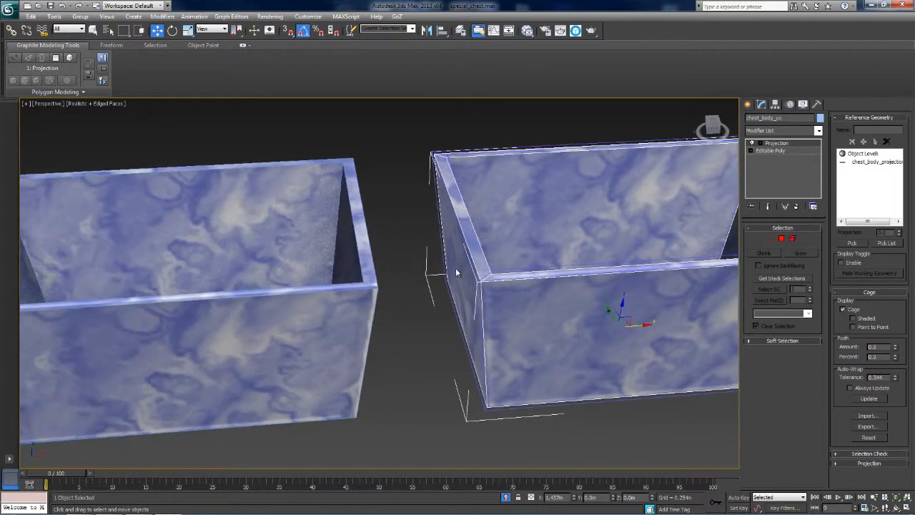
{"action": "scroll", "coordinate": [443, 361], "scroll_direction": "down", "scroll_amount": 5}
{"action": "left_click", "coordinate": [498, 427]}
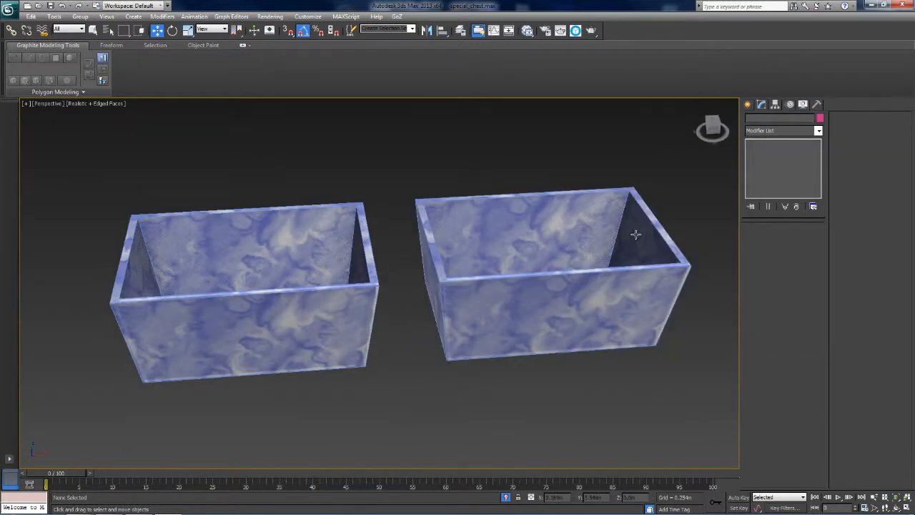
Step: Turn off the edged-faces display, select chest_body_uv and view both chest bodies from other angles
{"action": "key", "text": "F4"}
{"action": "left_click_drag", "start_coordinate": [705, 128], "coordinate": [637, 113]}
{"action": "left_click_drag", "start_coordinate": [43, 115], "coordinate": [704, 132]}
{"action": "left_click", "coordinate": [575, 229]}
{"action": "middle_click_drag", "start_coordinate": [574, 229], "coordinate": [571, 236]}
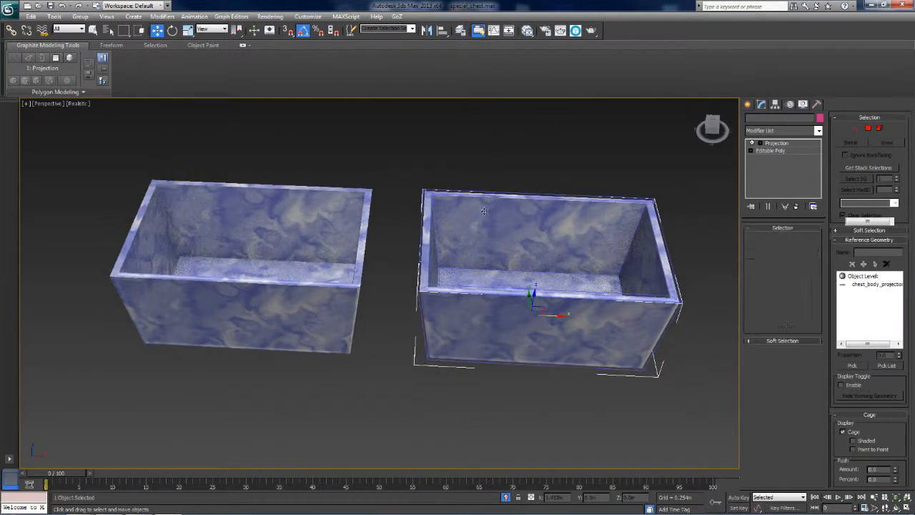
{"action": "left_click_drag", "start_coordinate": [718, 124], "coordinate": [730, 127]}
{"action": "middle_click_drag", "start_coordinate": [570, 224], "coordinate": [532, 216]}
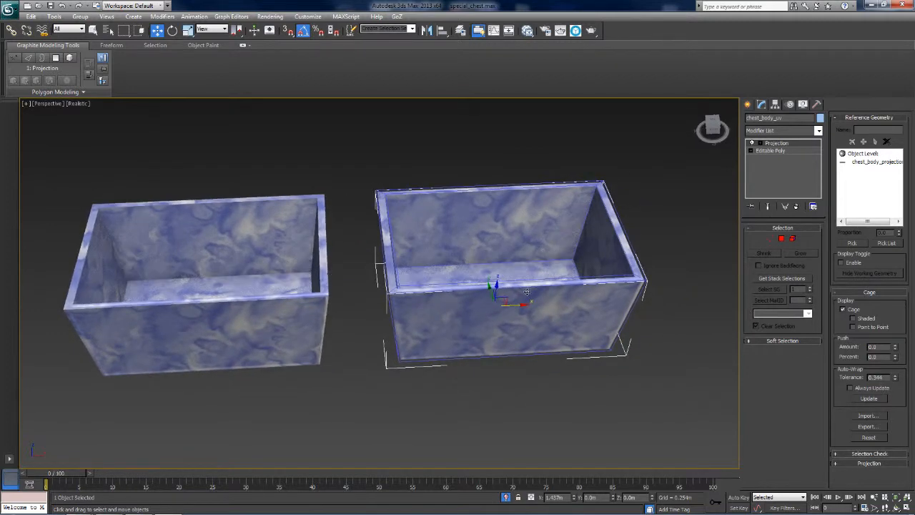
Step: Add an Unwrap UVW modifier between the Editable Poly and Projection levels of chest_body_uv and open its UV editor
{"action": "left_click", "coordinate": [787, 150]}
{"action": "left_click", "coordinate": [818, 131]}
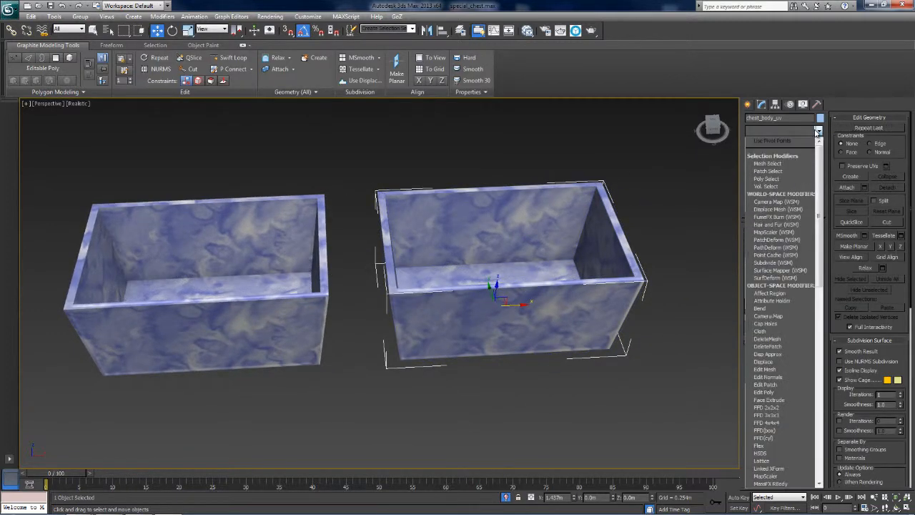
{"action": "key", "text": "u"}
{"action": "key", "text": "Return"}
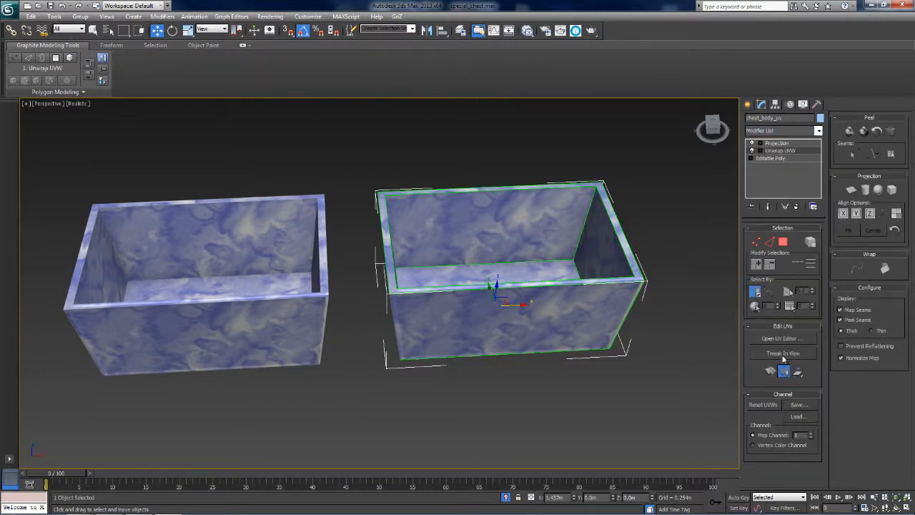
{"action": "left_click", "coordinate": [782, 339]}
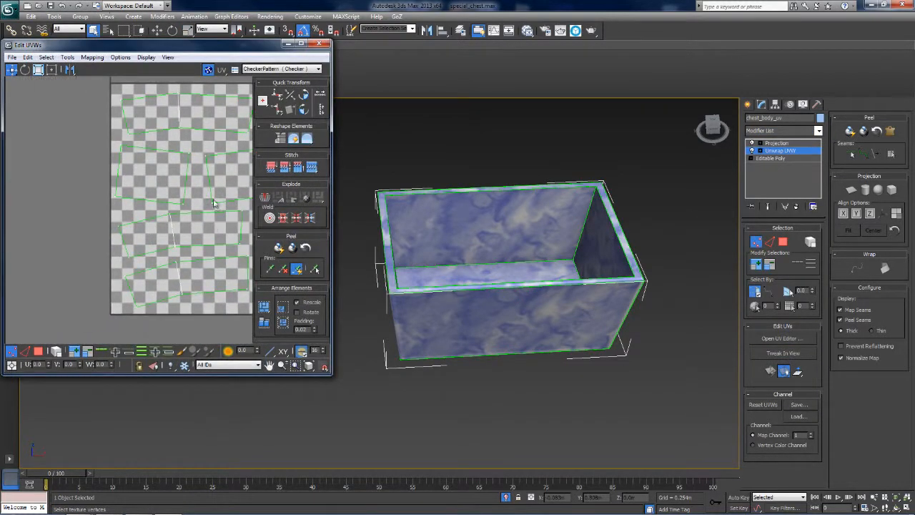
{"action": "scroll", "coordinate": [177, 224], "scroll_direction": "down", "scroll_amount": 1}
{"action": "middle_click_drag", "start_coordinate": [214, 203], "coordinate": [171, 213]}
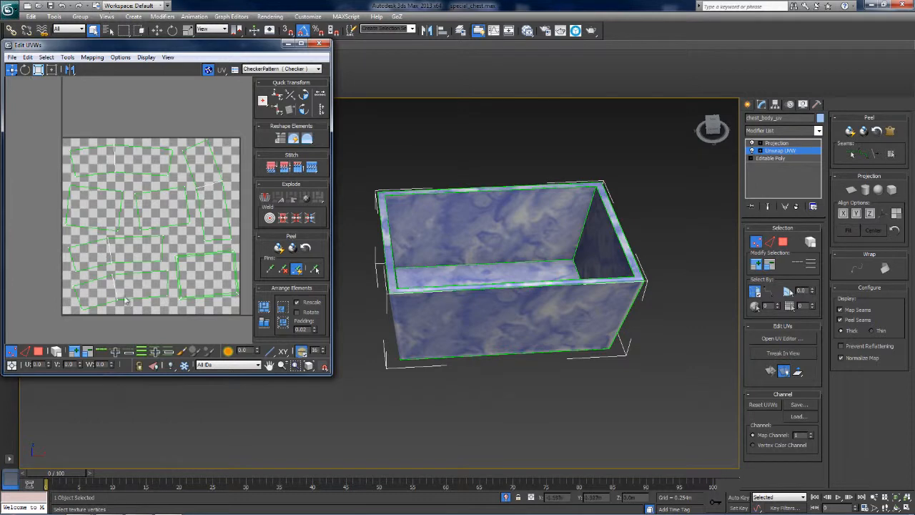
Step: Select UV shells as polygon elements and swap the top horizontal shell with the tall vertical shell beside it
{"action": "left_click", "coordinate": [40, 351]}
{"action": "left_click", "coordinate": [56, 351]}
{"action": "left_click", "coordinate": [39, 352]}
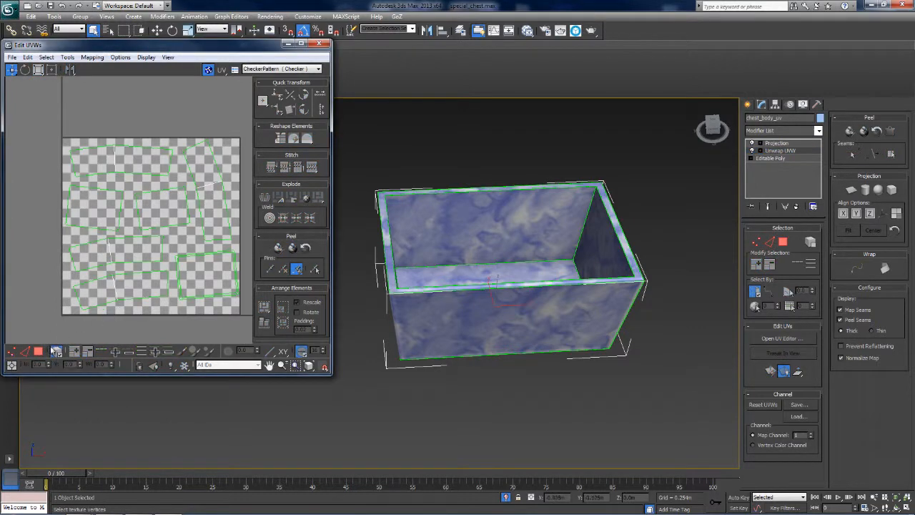
{"action": "left_click", "coordinate": [39, 351]}
{"action": "middle_click_drag", "start_coordinate": [166, 193], "coordinate": [132, 220]}
{"action": "mouse_move", "coordinate": [176, 214]}
{"action": "left_mouse_down"}
{"action": "mouse_move", "coordinate": [81, 193]}
{"action": "mouse_move", "coordinate": [184, 208]}
{"action": "left_mouse_up"}
{"action": "left_click", "coordinate": [120, 197]}
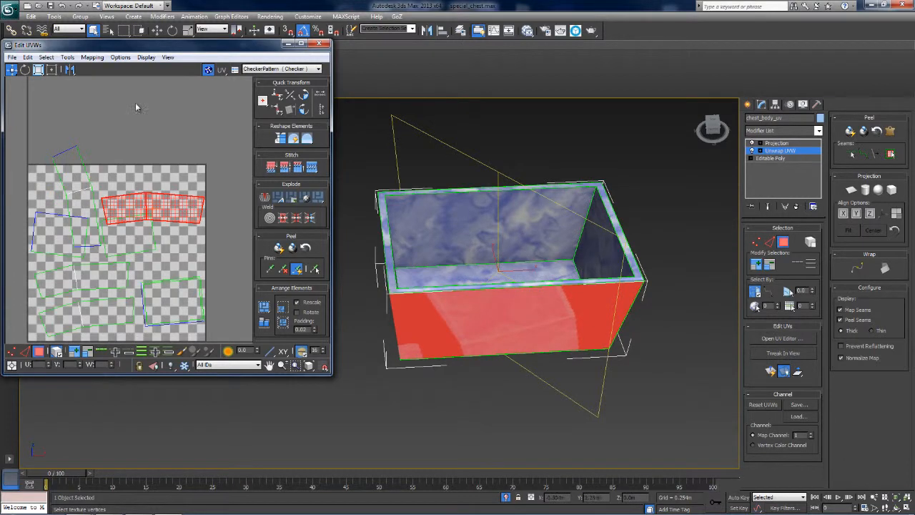
Step: Rotate the front-wall shell upright and turn the tall shell to lie horizontally, each by about 90 degrees
{"action": "left_click", "coordinate": [25, 69]}
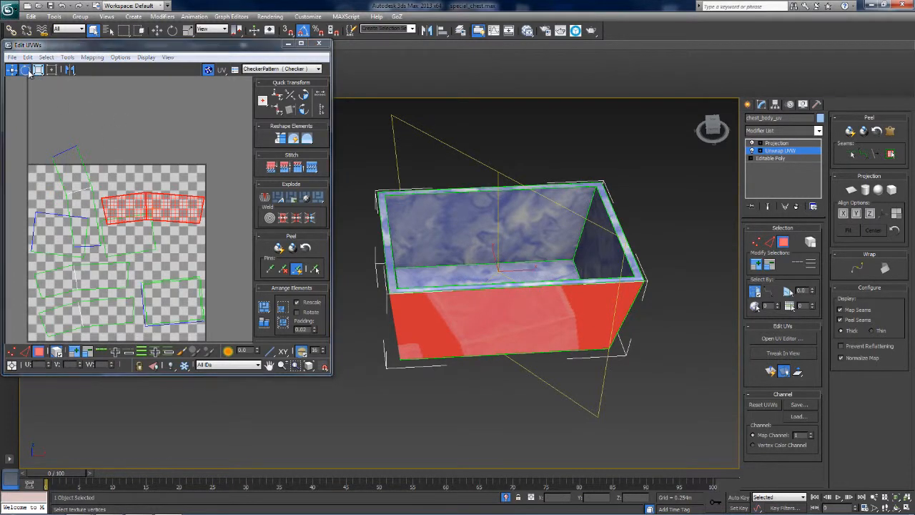
{"action": "left_click_drag", "start_coordinate": [124, 205], "coordinate": [162, 205]}
{"action": "left_click", "coordinate": [13, 69]}
{"action": "left_click", "coordinate": [63, 171]}
{"action": "left_click", "coordinate": [25, 69]}
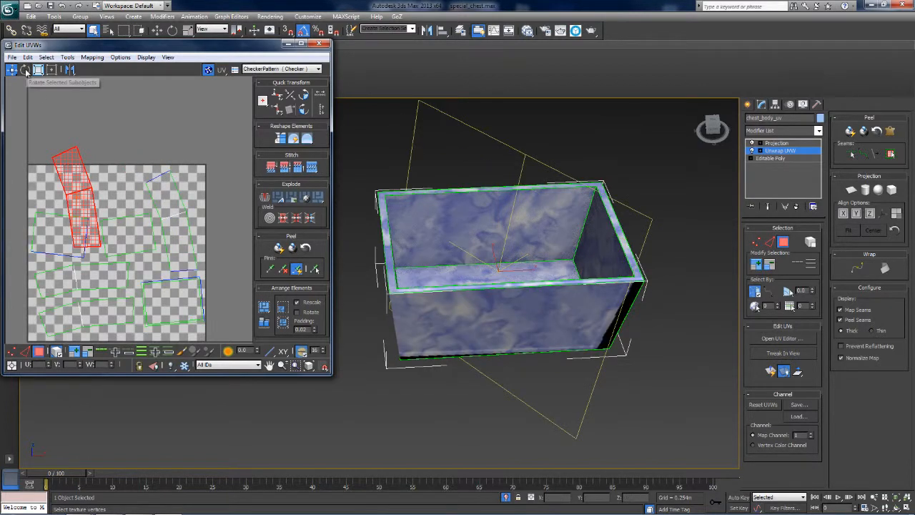
{"action": "left_click_drag", "start_coordinate": [79, 183], "coordinate": [38, 147]}
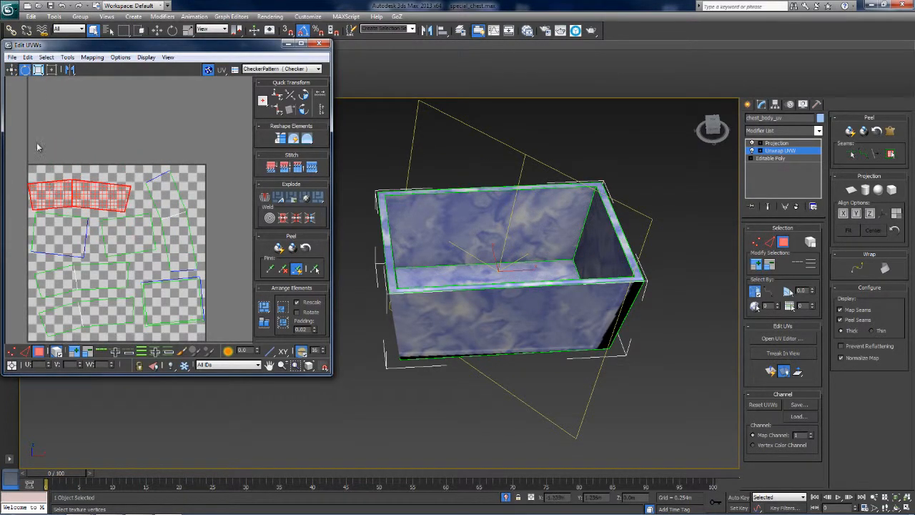
Step: Reposition the newly horizontal shell near the upper edge of the UV square and adjust the lower long shells
{"action": "left_click", "coordinate": [11, 69]}
{"action": "left_click_drag", "start_coordinate": [58, 191], "coordinate": [102, 244]}
{"action": "left_click_drag", "start_coordinate": [70, 233], "coordinate": [59, 236]}
{"action": "middle_click_drag", "start_coordinate": [86, 275], "coordinate": [78, 240]}
{"action": "left_click", "coordinate": [83, 239]}
{"action": "left_click_drag", "start_coordinate": [83, 239], "coordinate": [93, 267]}
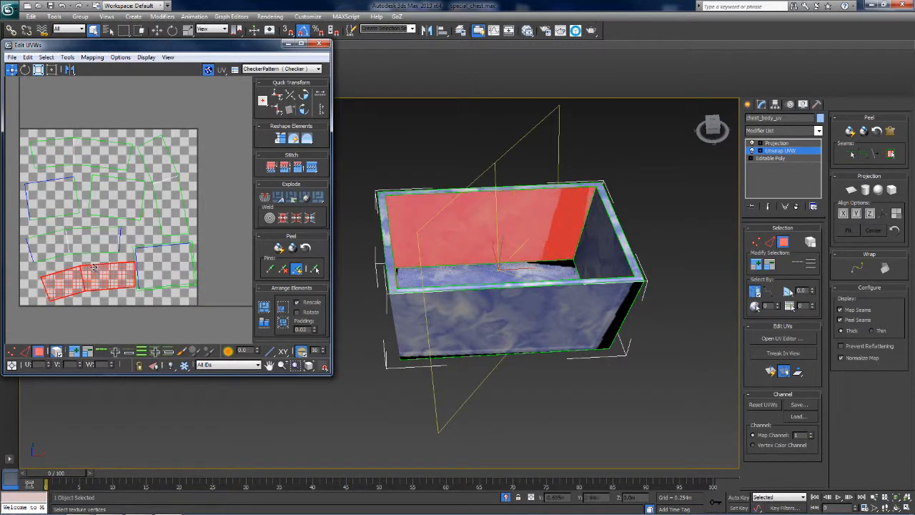
Step: Rotate the two long shells at the bottom of the UV square so they run diagonally side by side
{"action": "left_click", "coordinate": [25, 69]}
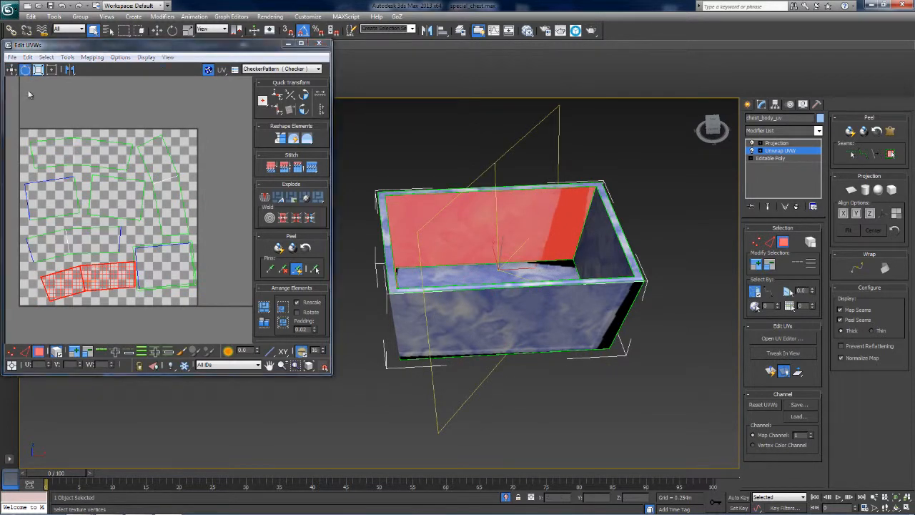
{"action": "left_click_drag", "start_coordinate": [74, 276], "coordinate": [41, 251]}
{"action": "left_click", "coordinate": [11, 70]}
{"action": "left_click", "coordinate": [25, 69]}
{"action": "left_click", "coordinate": [13, 70]}
{"action": "left_click", "coordinate": [54, 245]}
{"action": "left_click", "coordinate": [25, 69]}
{"action": "left_click", "coordinate": [12, 69]}
Step: Rearrange the two rectangular shells, the top shell and the diagonal shells so they fit inside the UV square, and clear the selection
{"action": "left_click", "coordinate": [51, 206]}
{"action": "left_click_drag", "start_coordinate": [51, 192], "coordinate": [111, 189]}
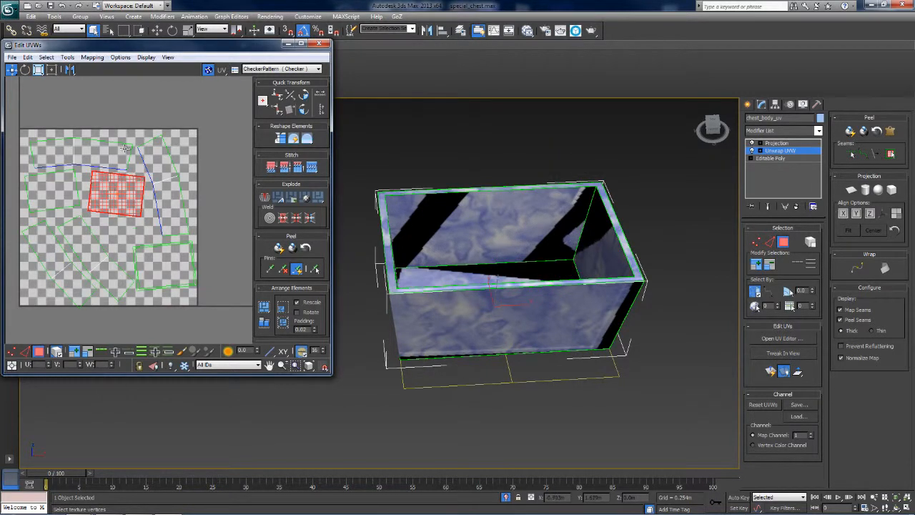
{"action": "left_click", "coordinate": [157, 166]}
{"action": "left_click_drag", "start_coordinate": [160, 166], "coordinate": [115, 152]}
{"action": "left_click", "coordinate": [120, 158]}
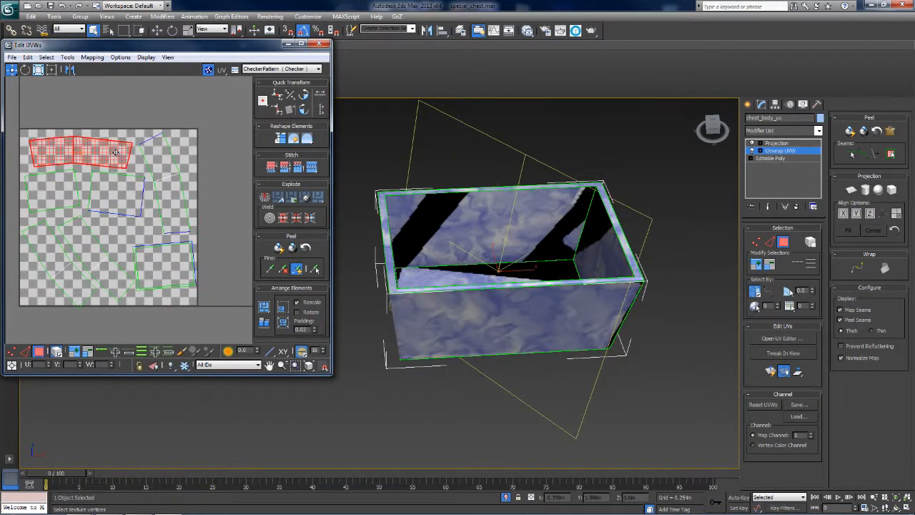
{"action": "left_click", "coordinate": [99, 245]}
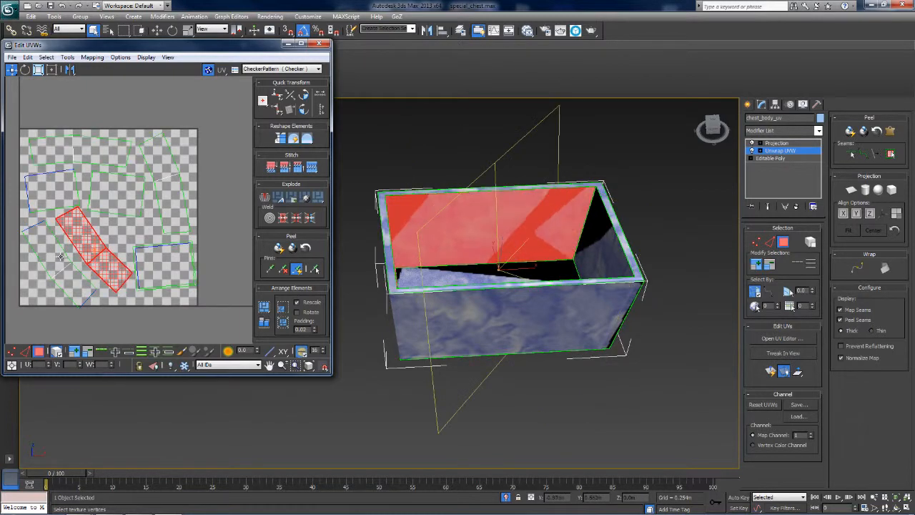
{"action": "mouse_move", "coordinate": [60, 256]}
{"action": "left_mouse_down"}
{"action": "mouse_move", "coordinate": [47, 242]}
{"action": "mouse_move", "coordinate": [51, 248]}
{"action": "left_mouse_up"}
{"action": "left_click", "coordinate": [26, 274]}
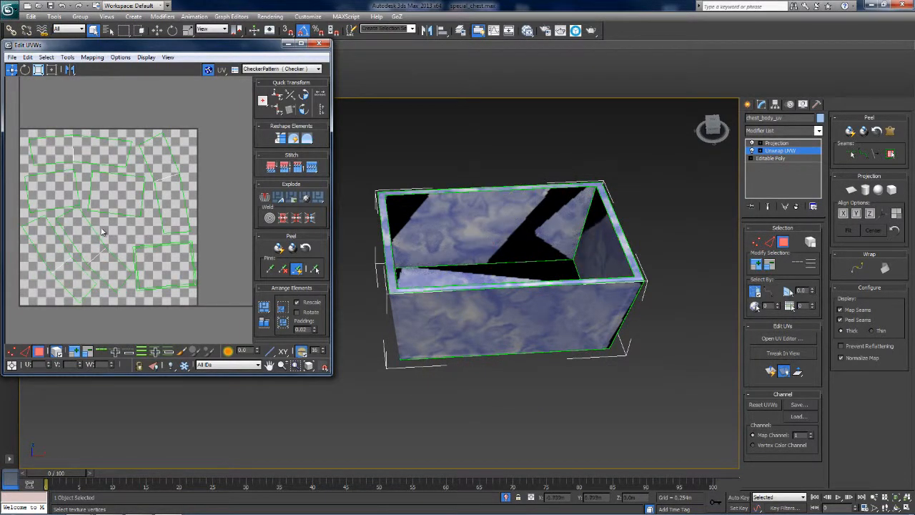
Step: Collapse the Unwrap UVW modifier into the Editable Poly of chest_body_uv, keeping the Projection modifier above it
{"action": "middle_click_drag", "start_coordinate": [102, 234], "coordinate": [140, 239]}
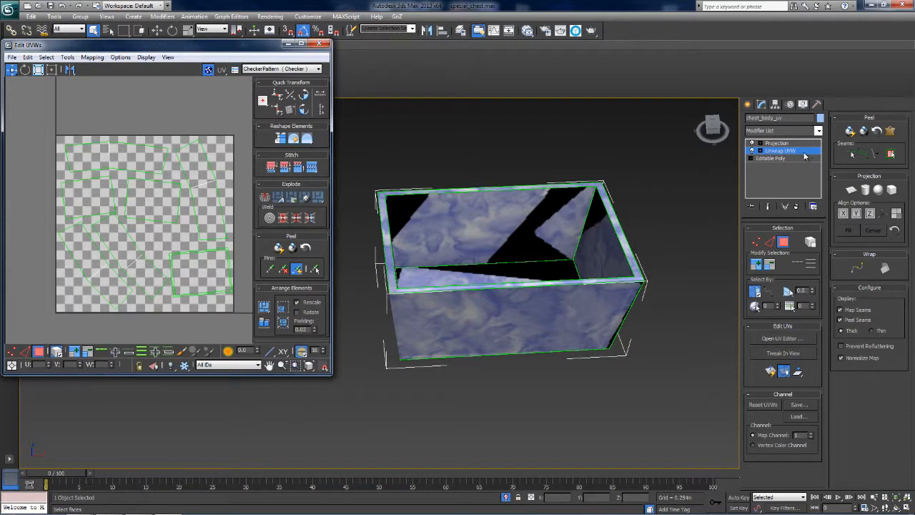
{"action": "right_click", "coordinate": [776, 150]}
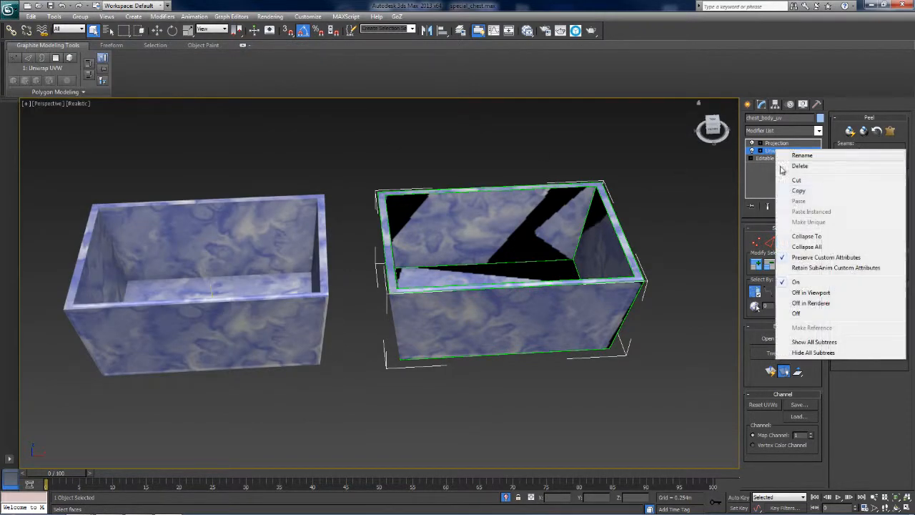
{"action": "left_click", "coordinate": [807, 236]}
{"action": "left_click", "coordinate": [501, 300]}
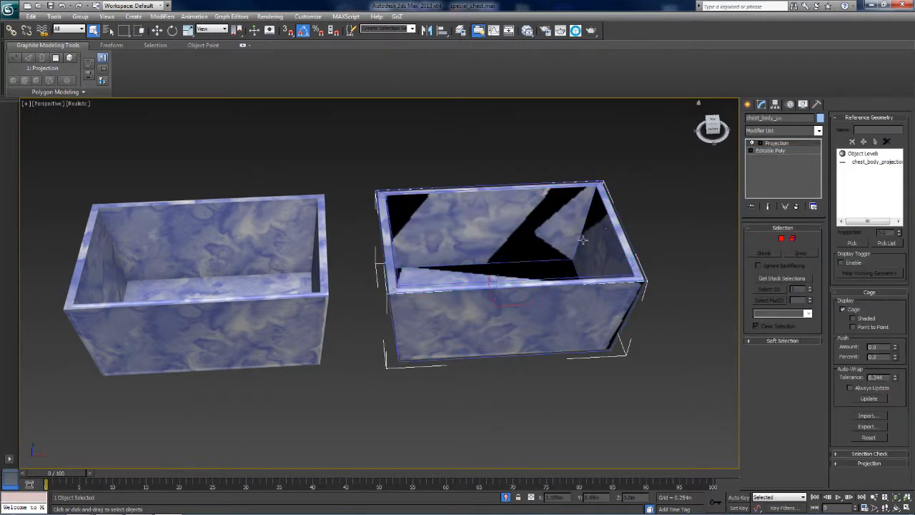
Step: Examine how the old baked map sits on the rearranged UVs and compare it with the projection body
{"action": "left_click", "coordinate": [680, 190]}
{"action": "left_click_drag", "start_coordinate": [708, 127], "coordinate": [435, 147]}
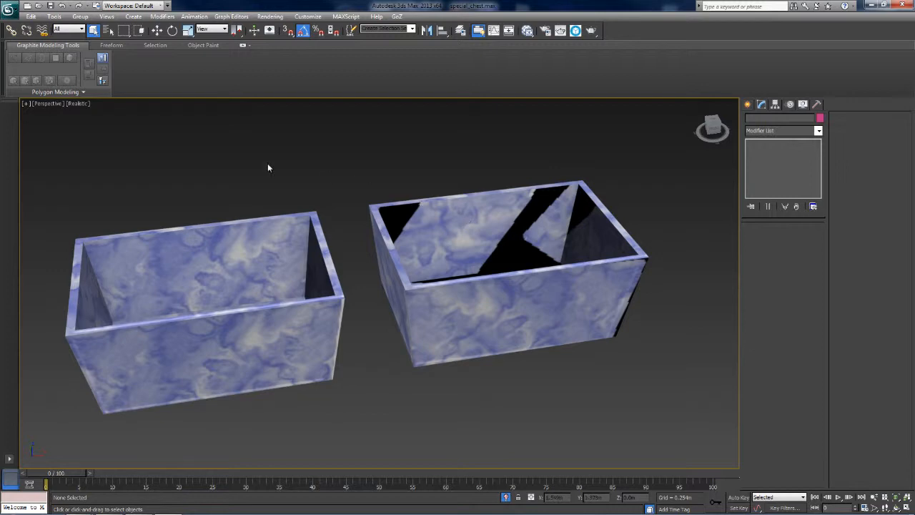
{"action": "middle_click_drag", "start_coordinate": [285, 313], "coordinate": [434, 291]}
{"action": "left_click", "coordinate": [358, 308]}
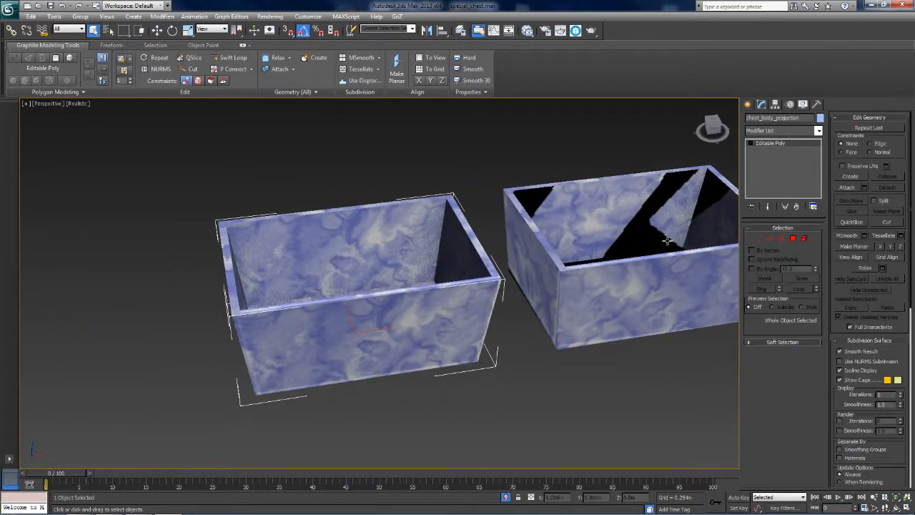
Step: Select chest_body_uv and reset its X position to 0 so that it coincides with the projection body
{"action": "left_click", "coordinate": [615, 220]}
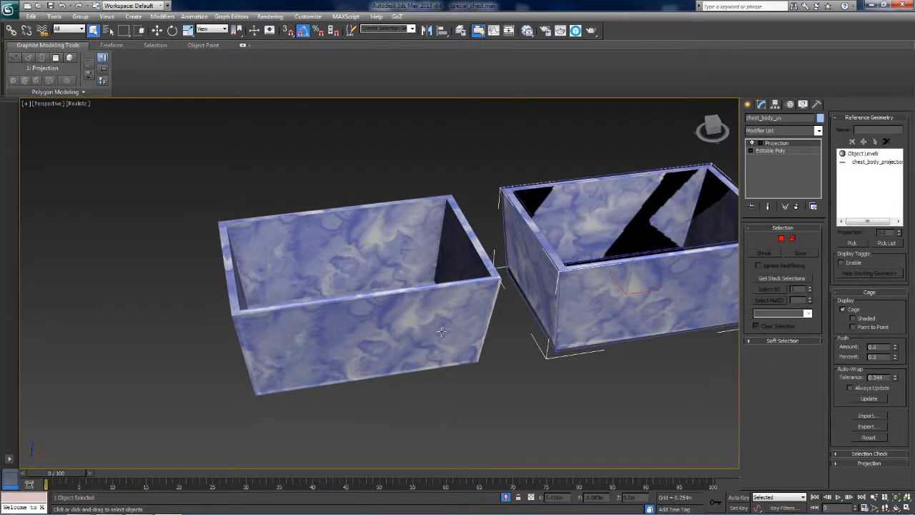
{"action": "key", "text": "w"}
{"action": "right_click", "coordinate": [574, 497]}
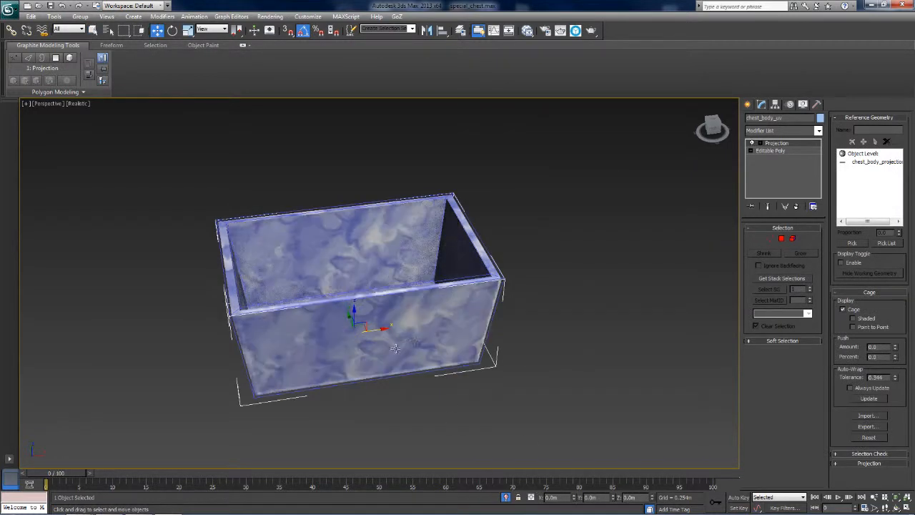
{"action": "middle_click_drag", "start_coordinate": [390, 254], "coordinate": [439, 246]}
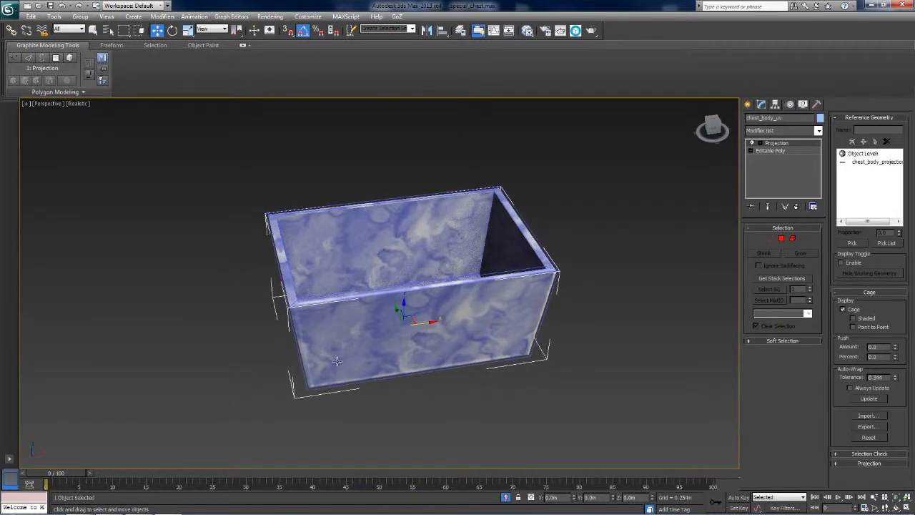
{"action": "middle_click_drag", "start_coordinate": [371, 307], "coordinate": [394, 192], "text": "alt"}
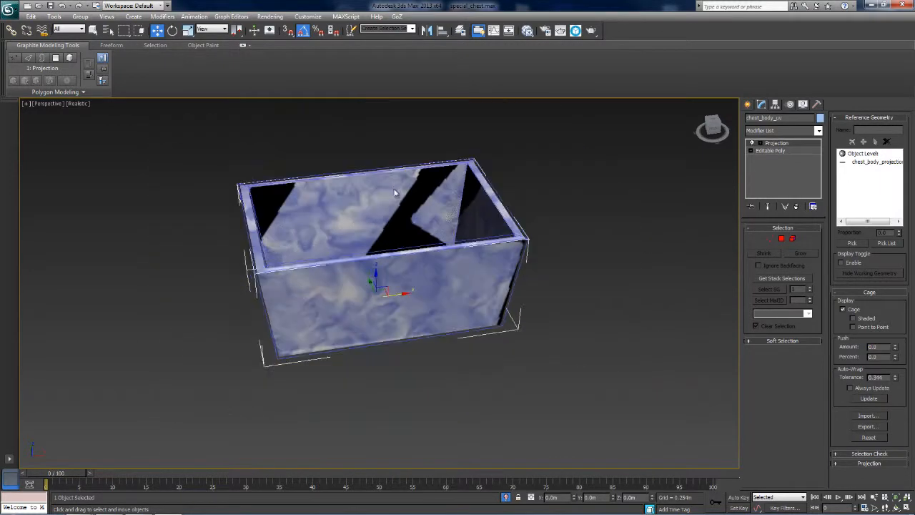
Step: Bake chest_body_uv again with Render To Texture using projection mapping and existing channel 1, and close the rendered map
{"action": "left_click", "coordinate": [270, 16]}
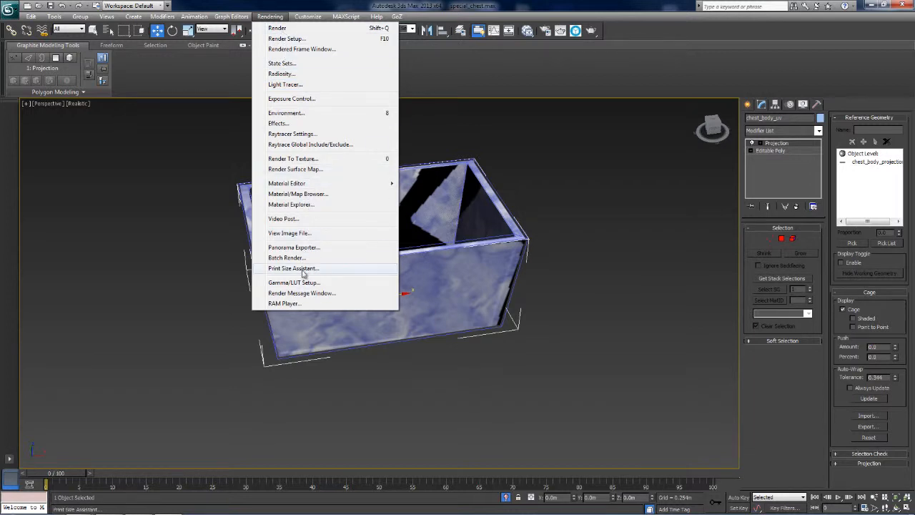
{"action": "left_click", "coordinate": [293, 158]}
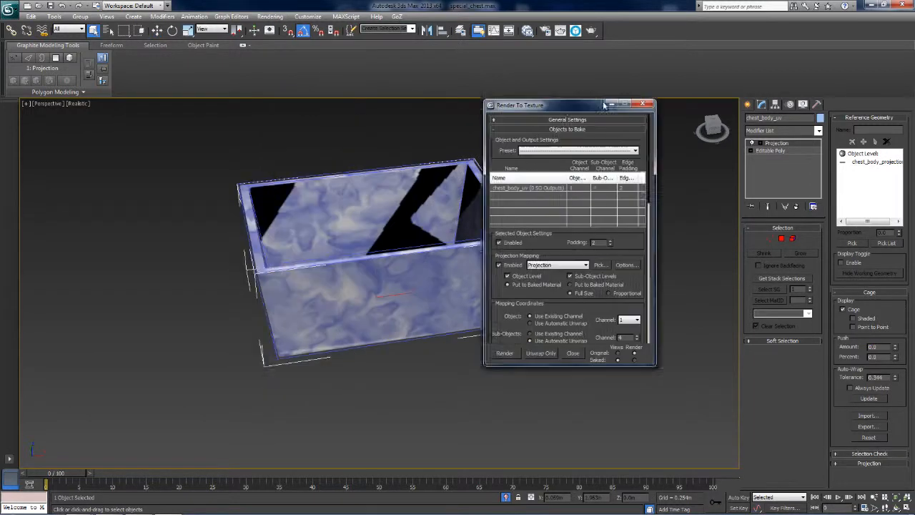
{"action": "left_click", "coordinate": [571, 343]}
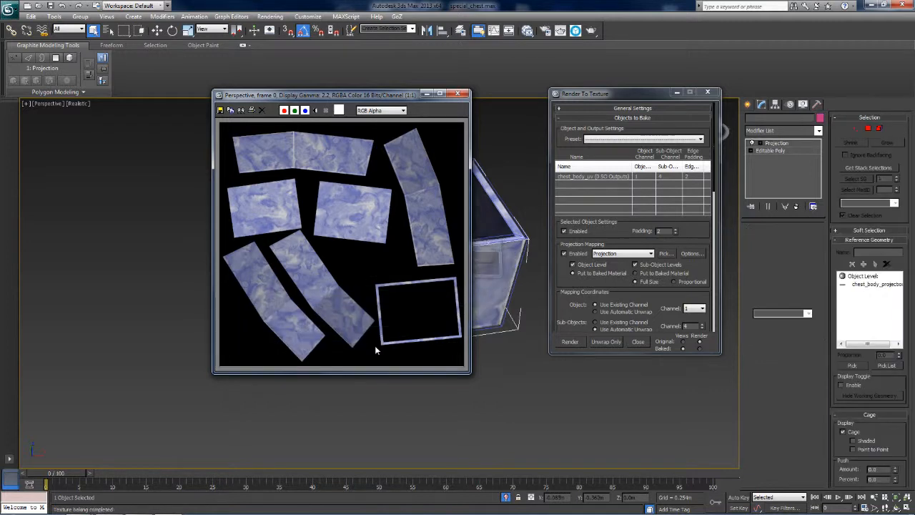
{"action": "left_click", "coordinate": [458, 94]}
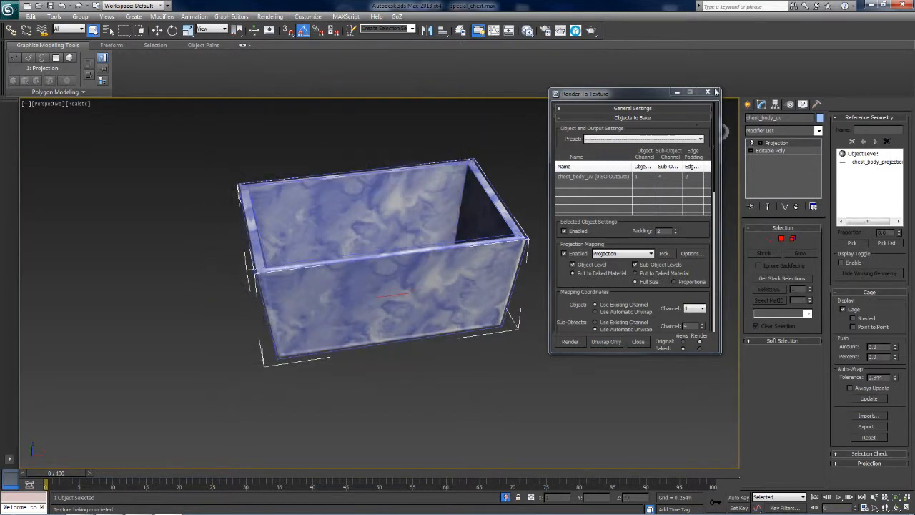
Step: Close Render To Texture and move chest_body_uv along X beside the projection body
{"action": "left_click", "coordinate": [708, 93]}
{"action": "key", "text": "w"}
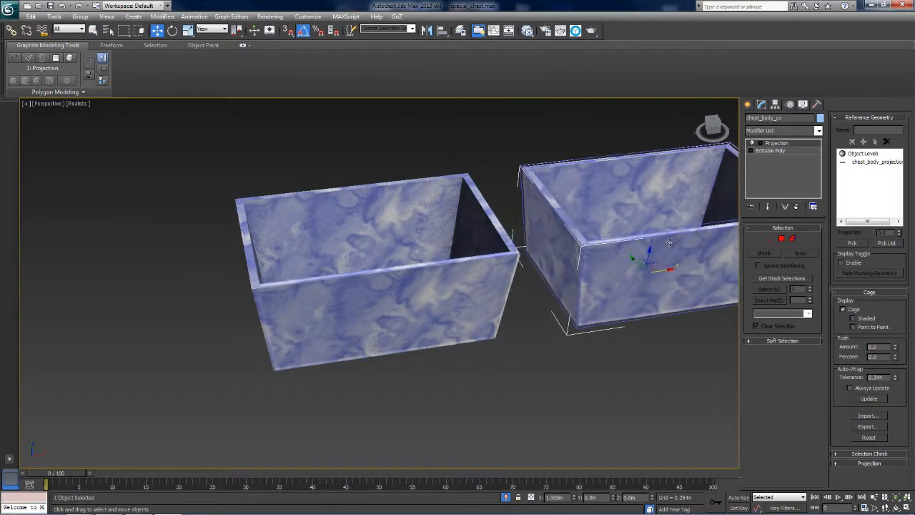
Step: Add an Unwrap UVW modifier to chest_body_uv between its Editable Poly base and the Projection modifier
{"action": "left_click", "coordinate": [576, 364]}
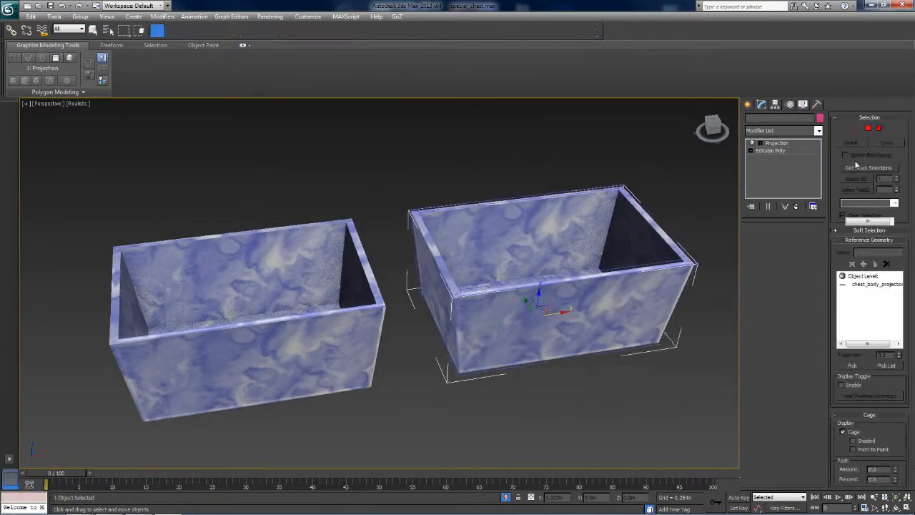
{"action": "left_click", "coordinate": [809, 150]}
{"action": "left_click", "coordinate": [820, 132]}
{"action": "key", "text": "u"}
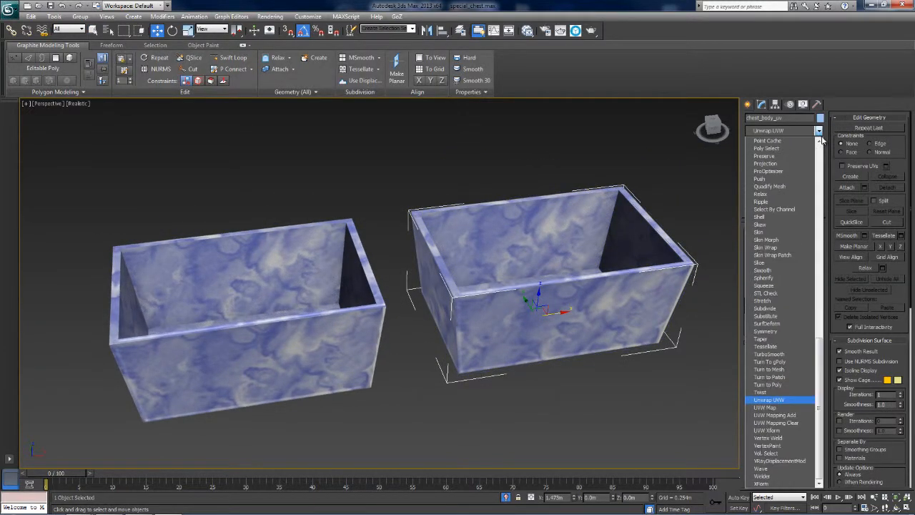
{"action": "left_click", "coordinate": [769, 399]}
Step: Open the UV editor for chest_body_uv and show the baked_Material #2_diffuseMap behind the shells
{"action": "left_click", "coordinate": [783, 338]}
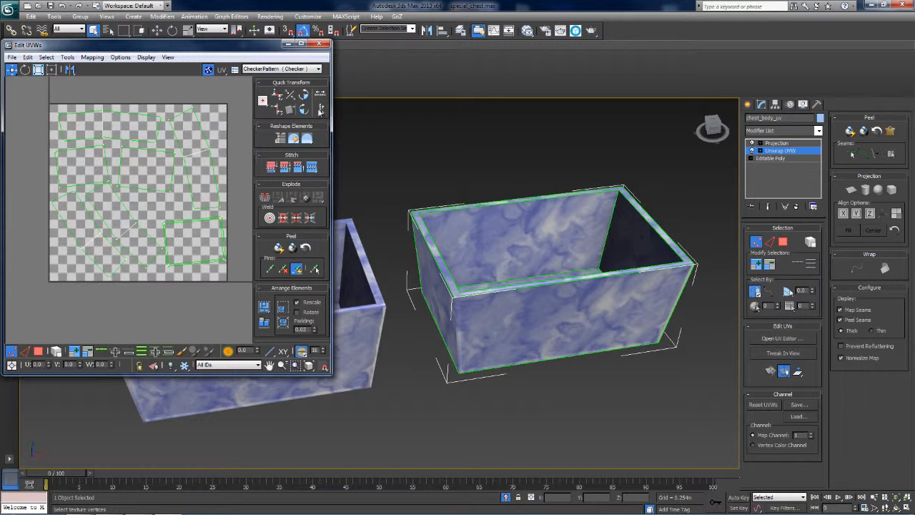
{"action": "left_click", "coordinate": [315, 44]}
{"action": "middle_click_drag", "start_coordinate": [320, 195], "coordinate": [303, 205]}
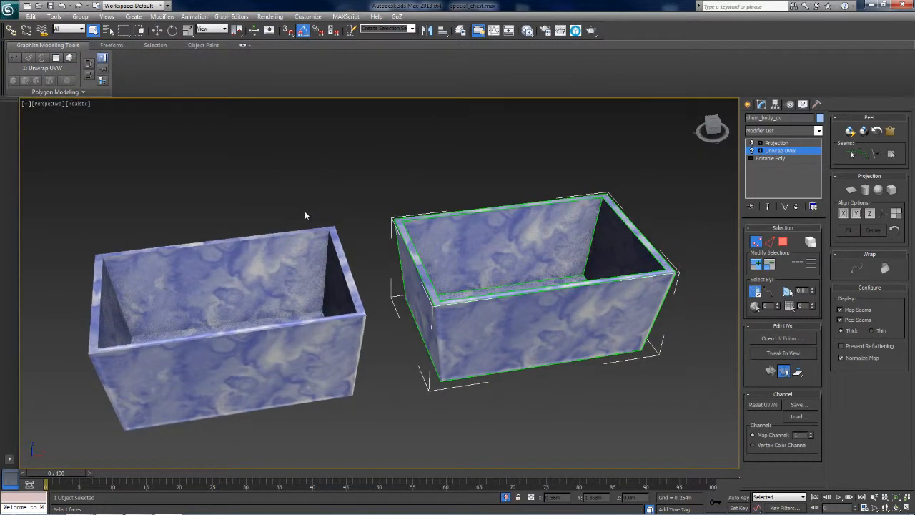
{"action": "left_click", "coordinate": [763, 339]}
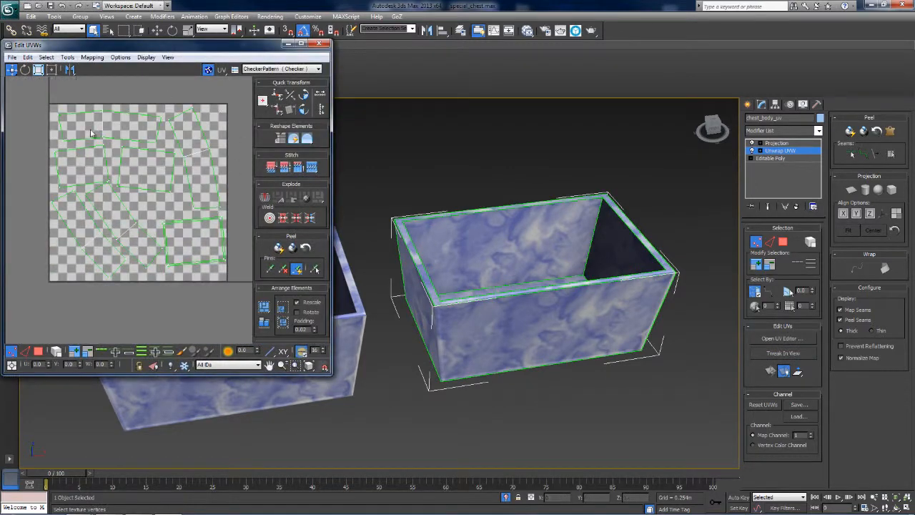
{"action": "left_click", "coordinate": [283, 68]}
{"action": "left_click", "coordinate": [300, 88]}
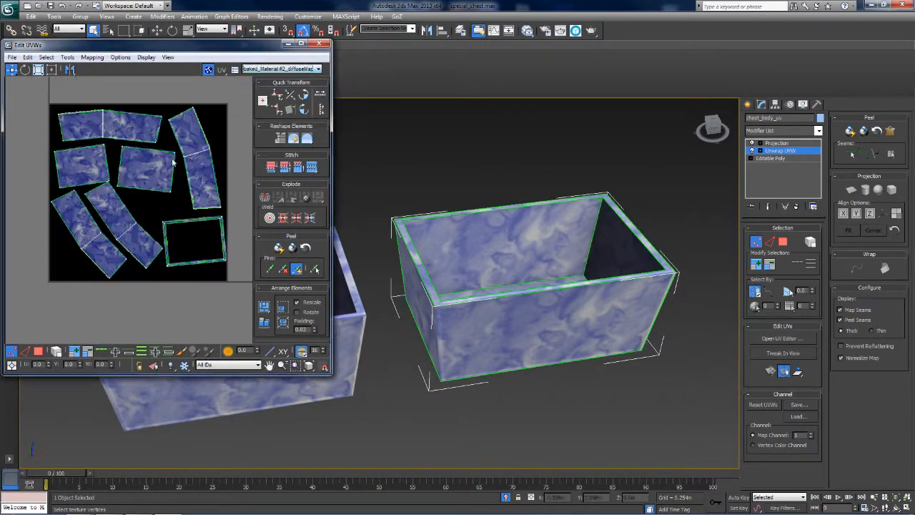
Step: Examine how the rebaked diffuse map fits the rearranged UV shells of chest_body_uv
{"action": "middle_click_drag", "start_coordinate": [89, 261], "coordinate": [118, 257]}
{"action": "middle_click_drag", "start_coordinate": [164, 219], "coordinate": [153, 228]}
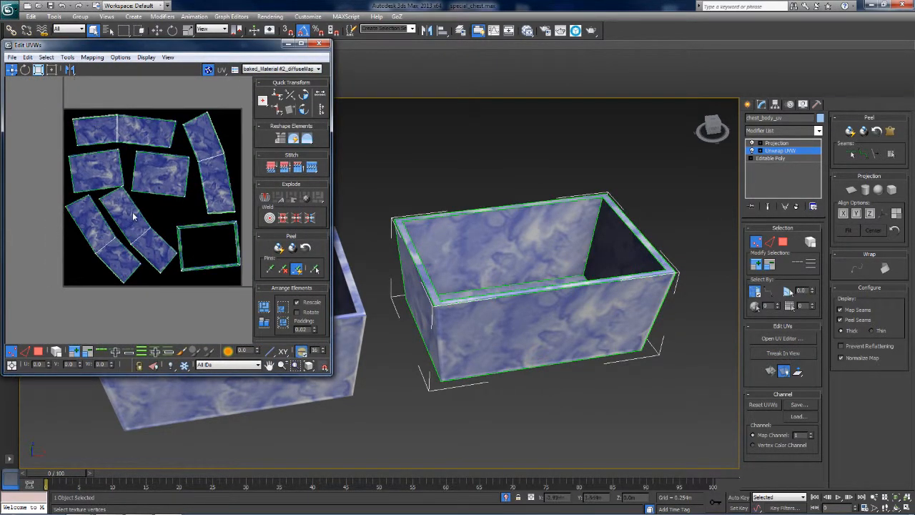
{"action": "middle_click_drag", "start_coordinate": [394, 377], "coordinate": [513, 376]}
{"action": "middle_click_drag", "start_coordinate": [220, 192], "coordinate": [196, 237]}
{"action": "scroll", "coordinate": [195, 241], "scroll_direction": "up", "scroll_amount": 4}
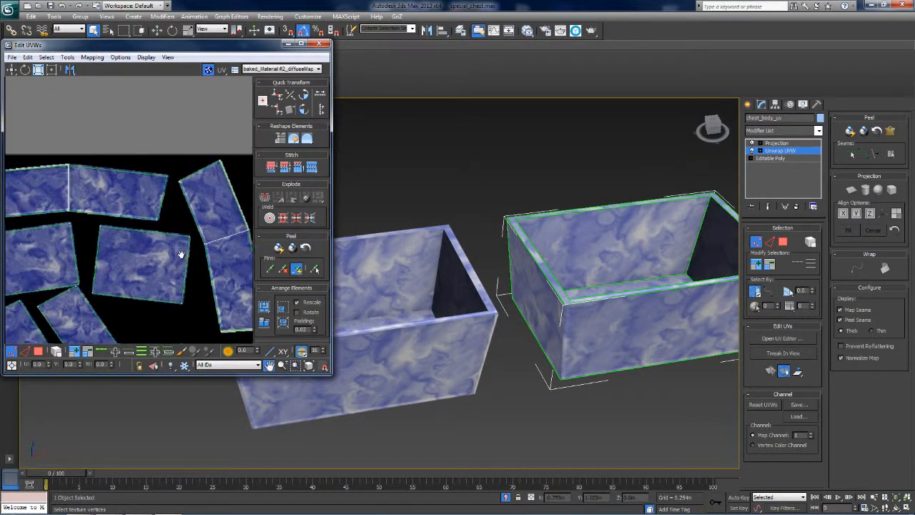
{"action": "middle_click_drag", "start_coordinate": [129, 219], "coordinate": [168, 218]}
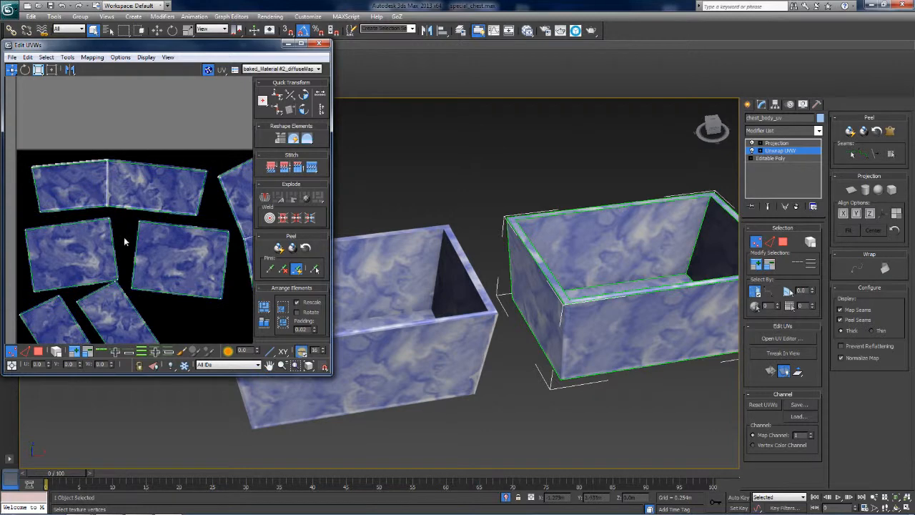
{"action": "scroll", "coordinate": [149, 243], "scroll_direction": "down", "scroll_amount": 5}
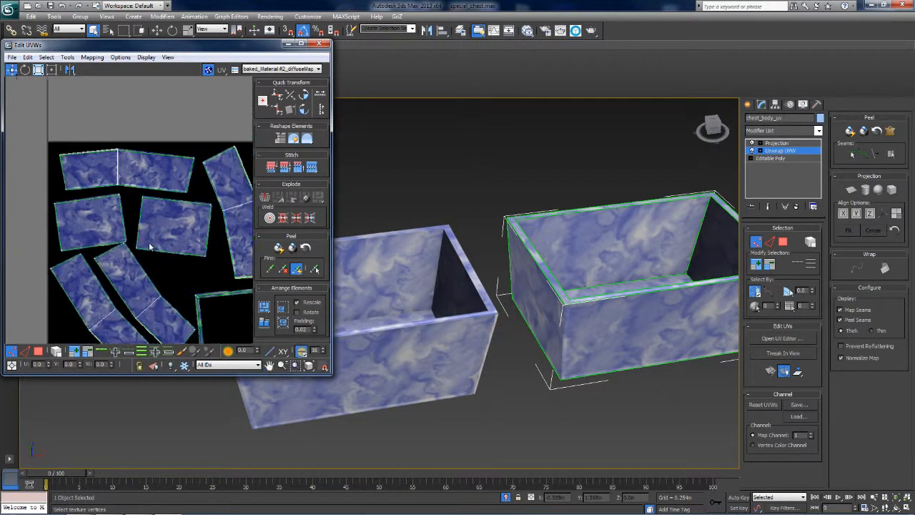
{"action": "scroll", "coordinate": [143, 217], "scroll_direction": "up", "scroll_amount": 2}
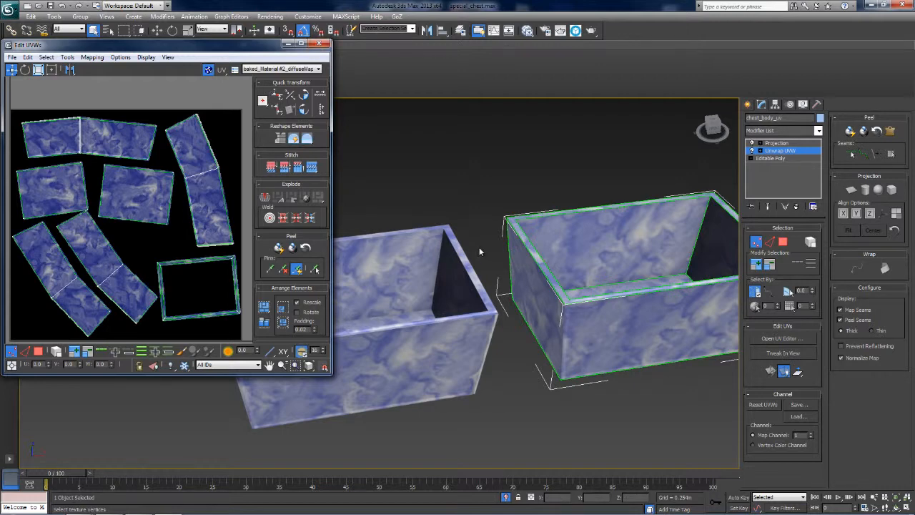
Step: Close the UV editor, clear the selection and compare the textures of both chest bodies from several sides, including corners and interiors
{"action": "left_click", "coordinate": [319, 44]}
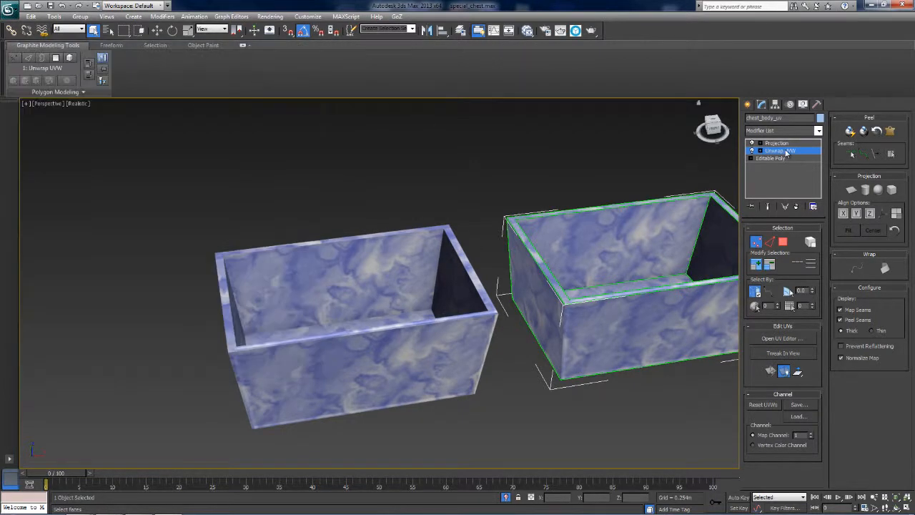
{"action": "left_click", "coordinate": [786, 151]}
{"action": "left_click", "coordinate": [441, 200]}
{"action": "middle_click_drag", "start_coordinate": [495, 196], "coordinate": [409, 204]}
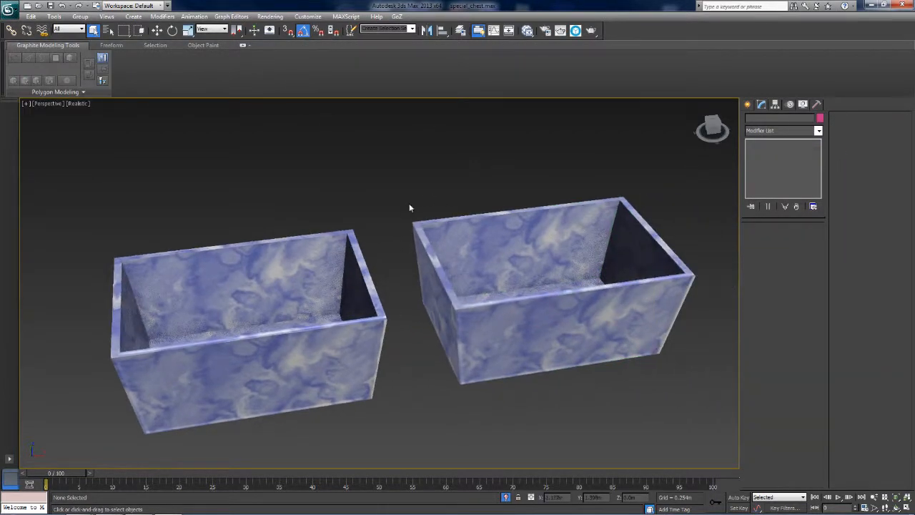
{"action": "middle_click_drag", "start_coordinate": [441, 238], "coordinate": [432, 230]}
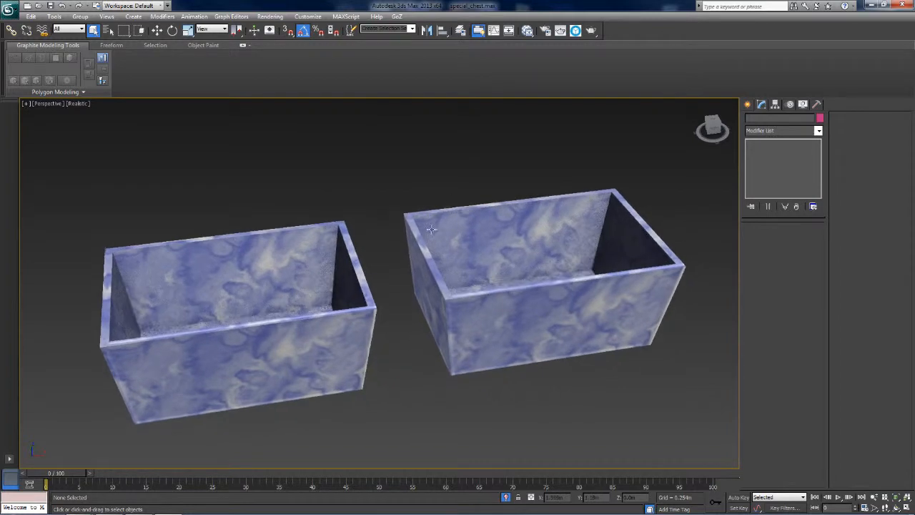
{"action": "left_click", "coordinate": [713, 123]}
{"action": "left_click_drag", "start_coordinate": [694, 148], "coordinate": [648, 98]}
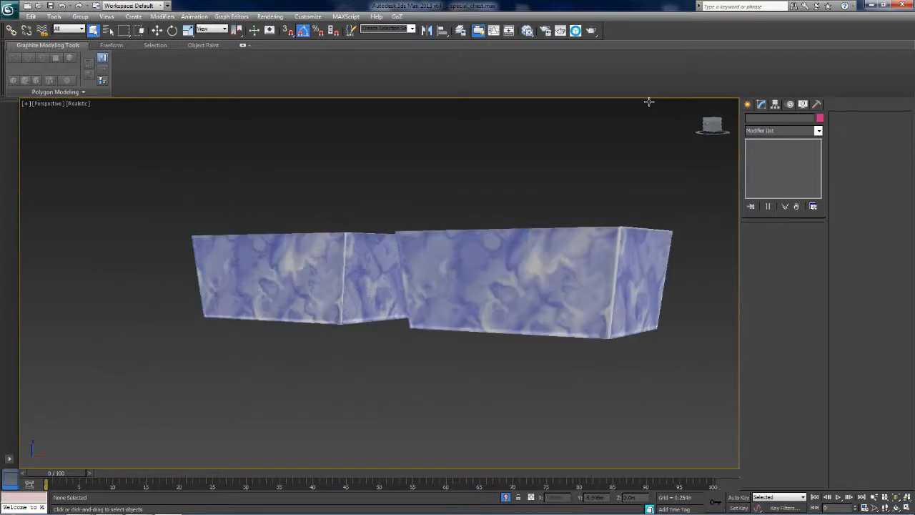
{"action": "scroll", "coordinate": [386, 243], "scroll_direction": "up", "scroll_amount": 10}
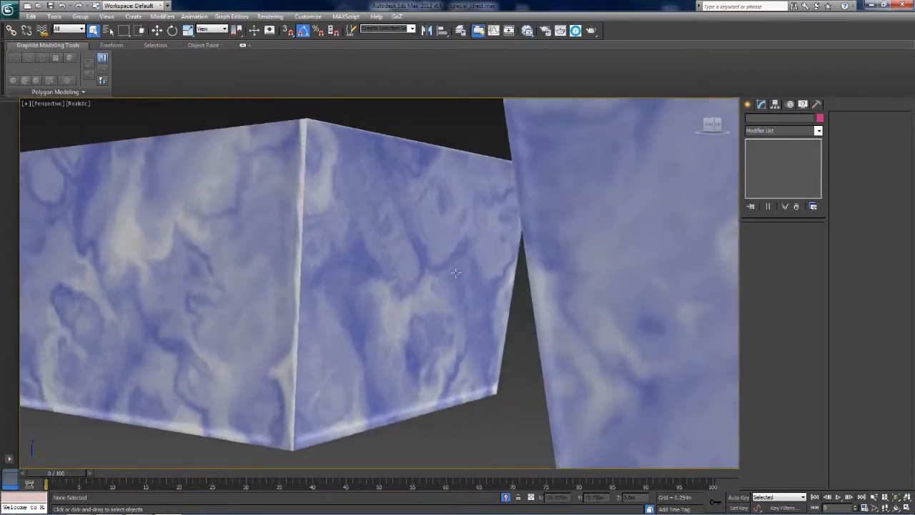
{"action": "middle_click_drag", "start_coordinate": [456, 272], "coordinate": [341, 261]}
{"action": "scroll", "coordinate": [614, 298], "scroll_direction": "down", "scroll_amount": 2}
{"action": "scroll", "coordinate": [324, 259], "scroll_direction": "down", "scroll_amount": 3}
{"action": "left_click_drag", "start_coordinate": [713, 125], "coordinate": [757, 164]}
{"action": "middle_click_drag", "start_coordinate": [460, 182], "coordinate": [833, 101], "text": "alt"}
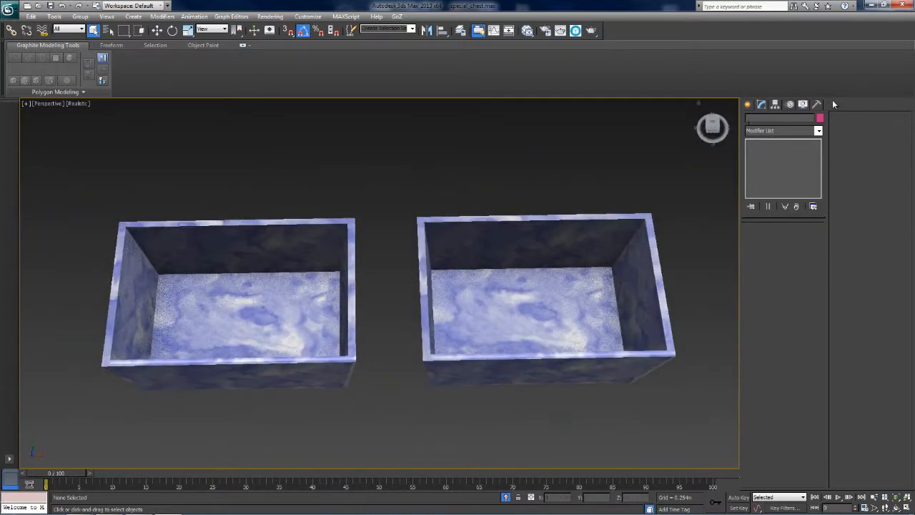
{"action": "middle_click_drag", "start_coordinate": [697, 100], "coordinate": [475, 294], "text": "alt"}
Step: Select chest_body_uv and reopen the UV editor from its Unwrap UVW modifier
{"action": "left_click", "coordinate": [301, 303]}
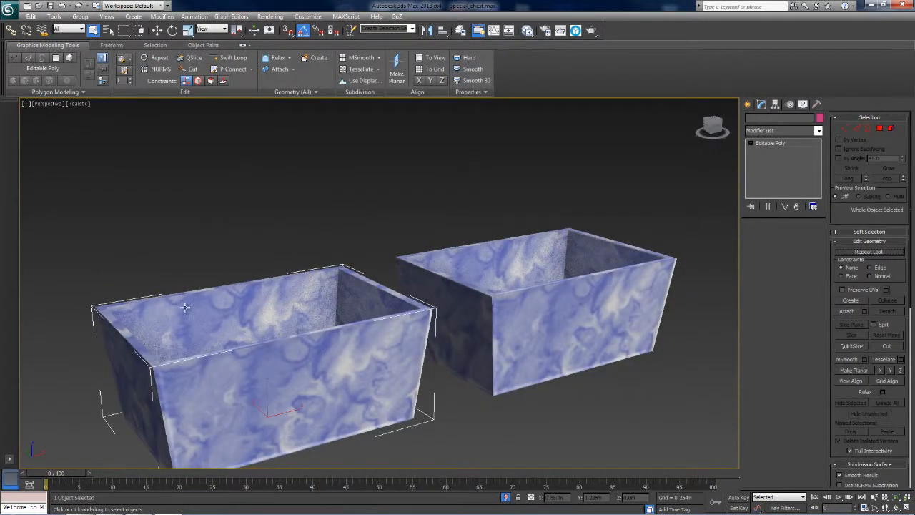
{"action": "middle_click_drag", "start_coordinate": [259, 336], "coordinate": [140, 310]}
{"action": "left_click", "coordinate": [436, 282]}
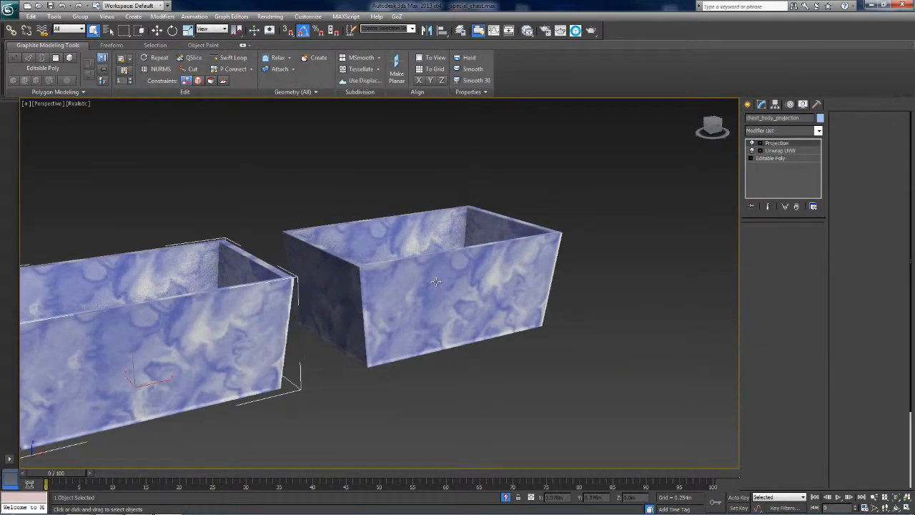
{"action": "left_click", "coordinate": [777, 159]}
{"action": "middle_click_drag", "start_coordinate": [609, 211], "coordinate": [590, 226]}
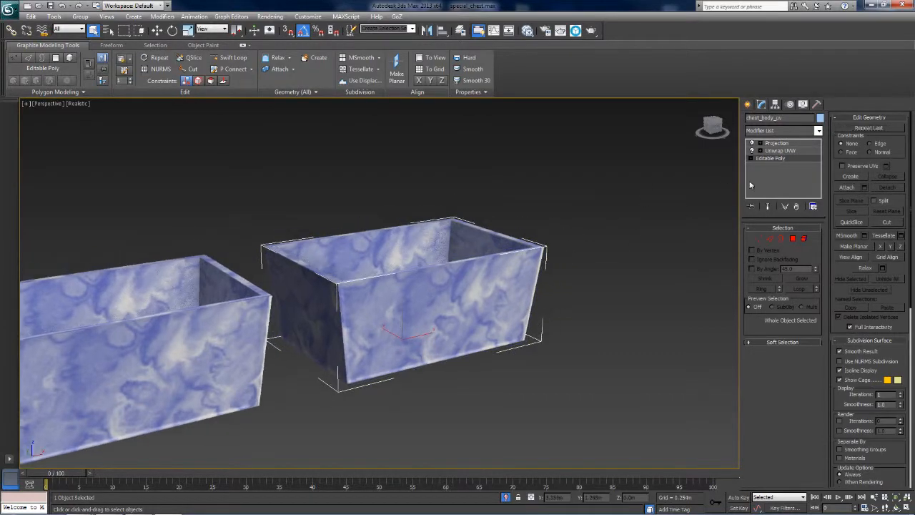
{"action": "left_click", "coordinate": [779, 150]}
{"action": "left_click", "coordinate": [779, 339]}
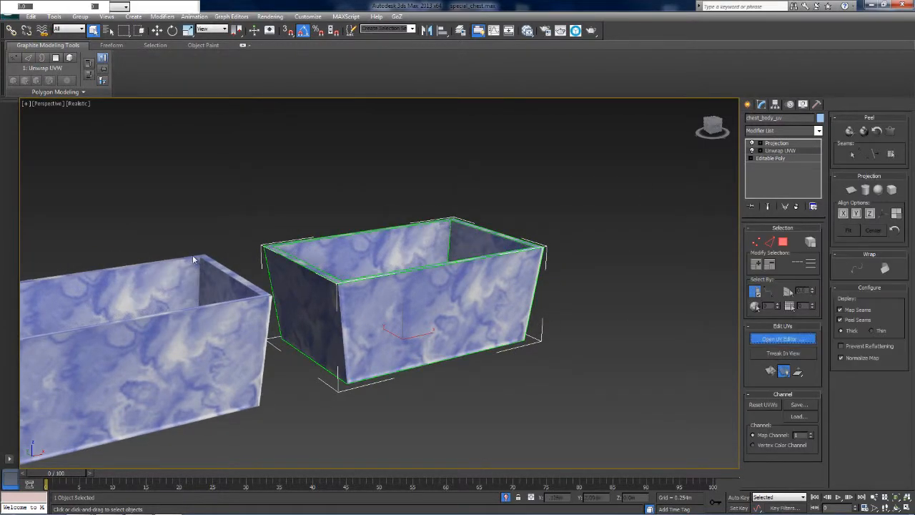
Step: Compare the baked map's overall shell layout with the textured chest body in the viewport
{"action": "scroll", "coordinate": [163, 219], "scroll_direction": "down", "scroll_amount": 3}
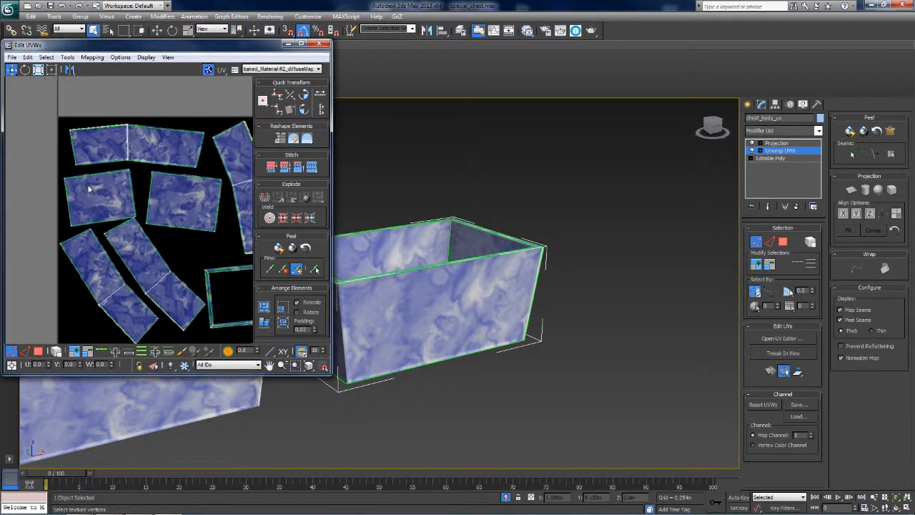
{"action": "scroll", "coordinate": [114, 199], "scroll_direction": "up", "scroll_amount": 4}
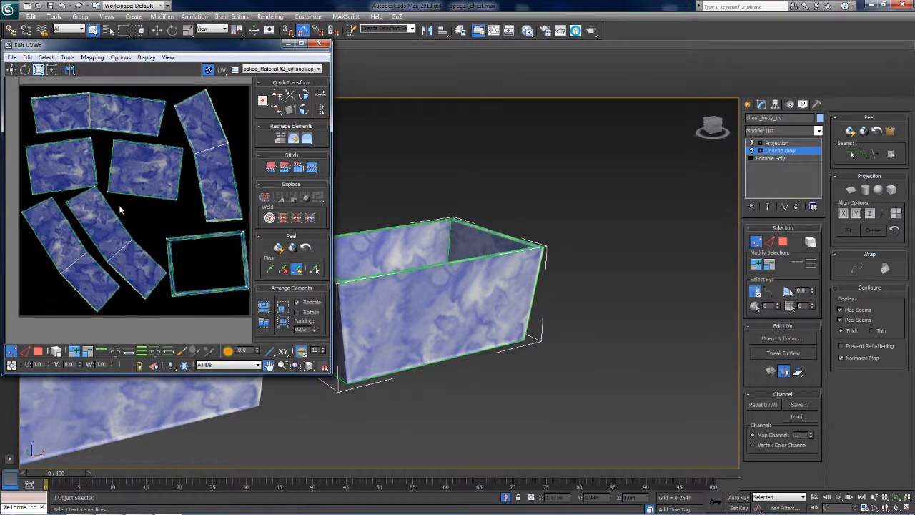
{"action": "middle_click_drag", "start_coordinate": [419, 281], "coordinate": [485, 275], "text": "alt"}
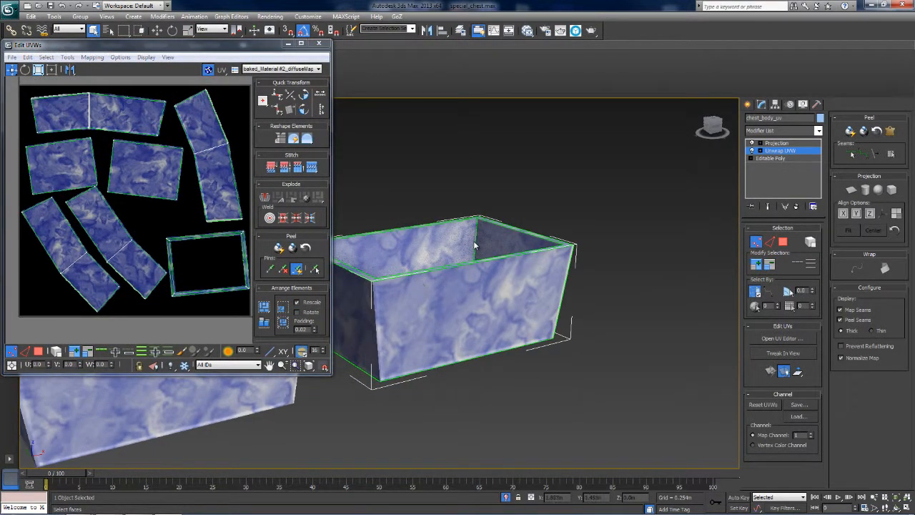
{"action": "middle_click_drag", "start_coordinate": [157, 227], "coordinate": [149, 239]}
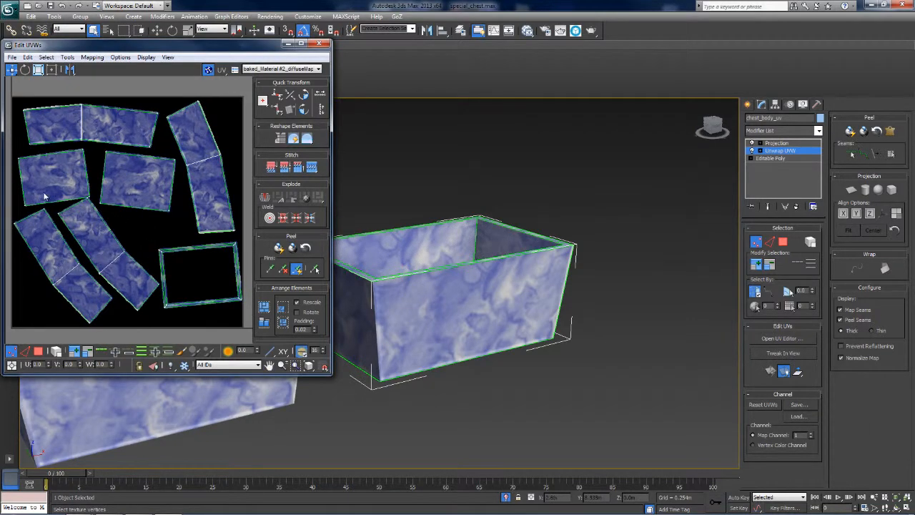
{"action": "middle_click_drag", "start_coordinate": [45, 194], "coordinate": [51, 193]}
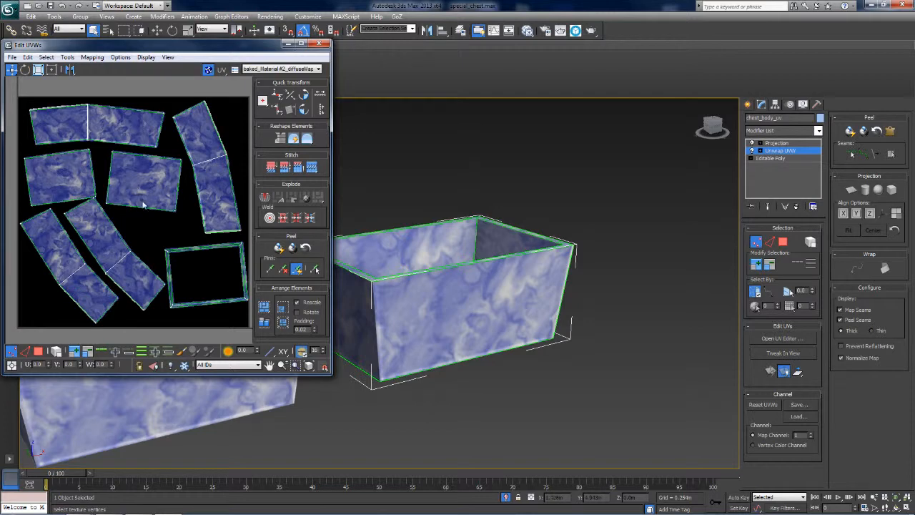
{"action": "middle_click_drag", "start_coordinate": [202, 261], "coordinate": [196, 238]}
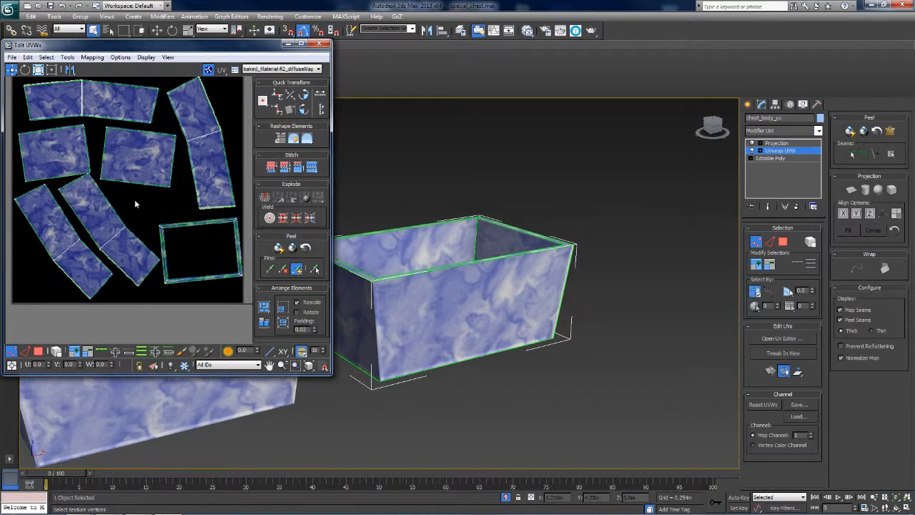
{"action": "middle_click_drag", "start_coordinate": [134, 199], "coordinate": [75, 184]}
Step: Inspect up close how the baked texture fills the UV shells and extends past their edges
{"action": "scroll", "coordinate": [75, 184], "scroll_direction": "up", "scroll_amount": 6}
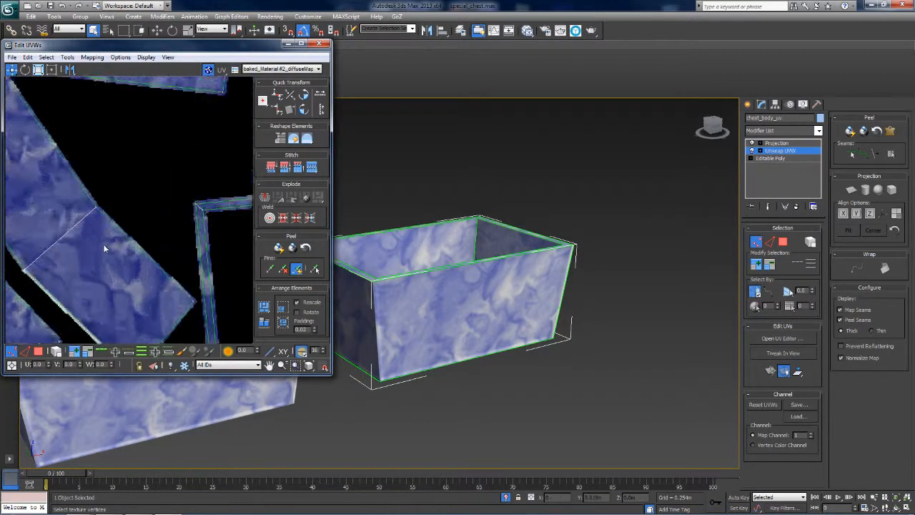
{"action": "scroll", "coordinate": [233, 326], "scroll_direction": "down", "scroll_amount": 4}
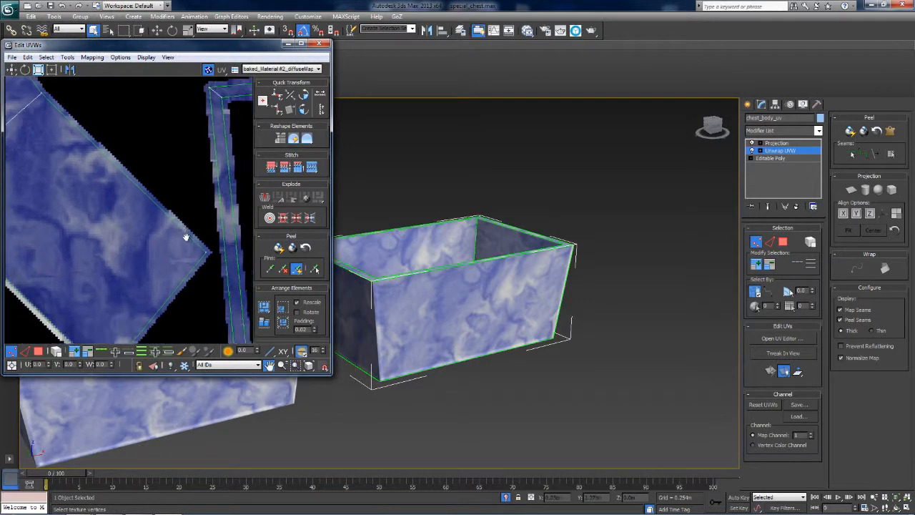
{"action": "scroll", "coordinate": [206, 205], "scroll_direction": "down", "scroll_amount": 3}
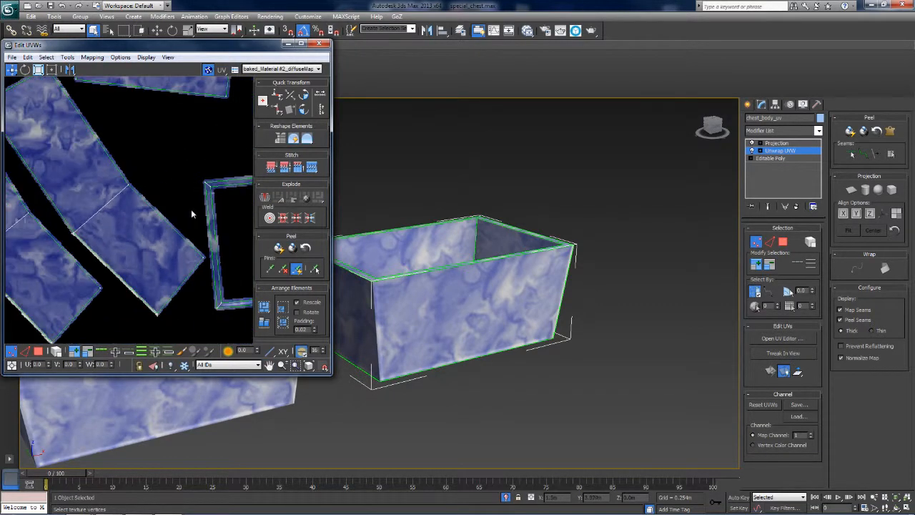
{"action": "scroll", "coordinate": [117, 172], "scroll_direction": "down", "scroll_amount": 3}
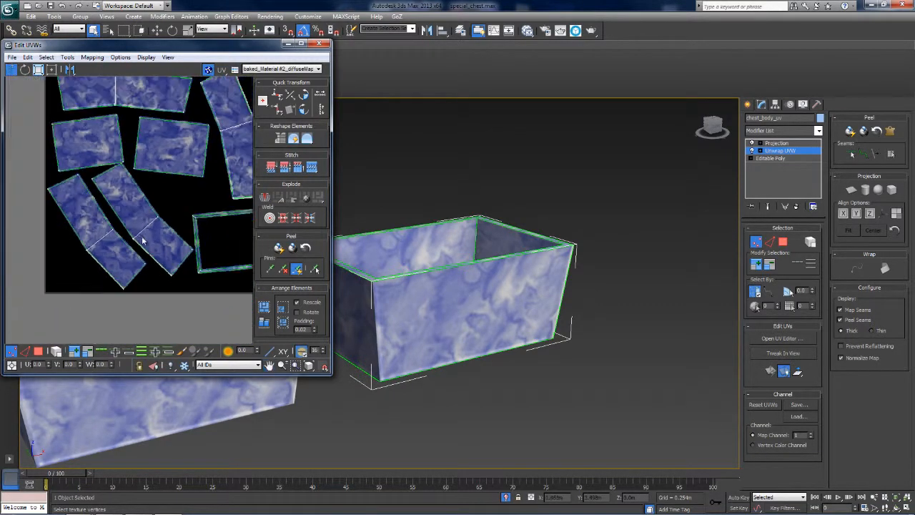
{"action": "scroll", "coordinate": [137, 232], "scroll_direction": "down", "scroll_amount": 2}
{"action": "scroll", "coordinate": [179, 250], "scroll_direction": "up", "scroll_amount": 4}
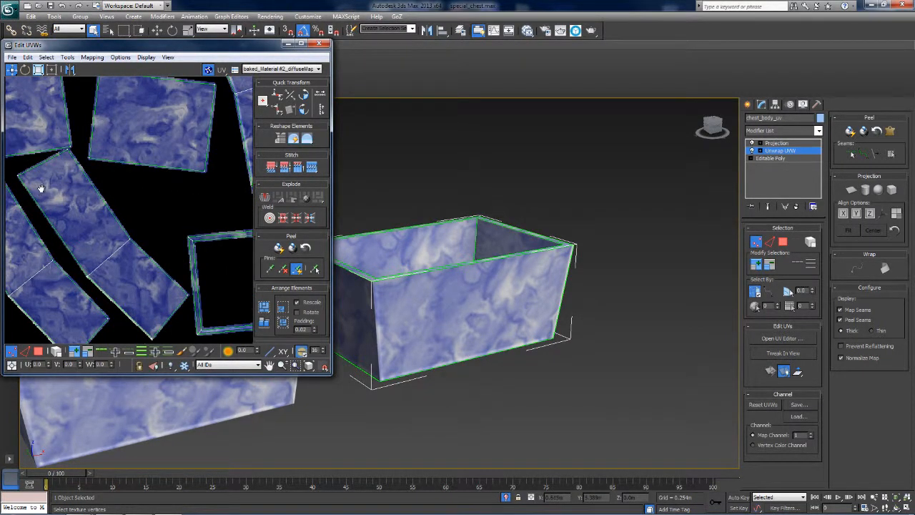
{"action": "middle_click_drag", "start_coordinate": [41, 188], "coordinate": [142, 228]}
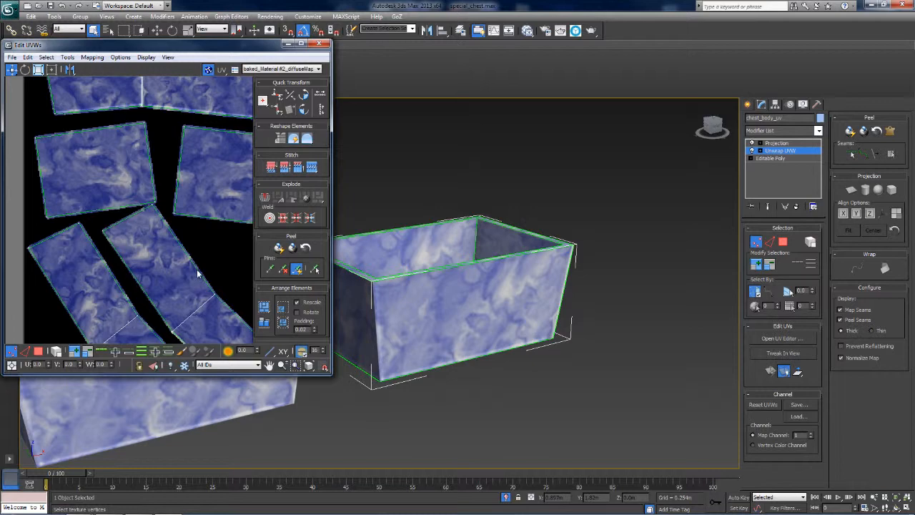
{"action": "middle_click_drag", "start_coordinate": [198, 273], "coordinate": [115, 249]}
{"action": "scroll", "coordinate": [105, 158], "scroll_direction": "down", "scroll_amount": 3}
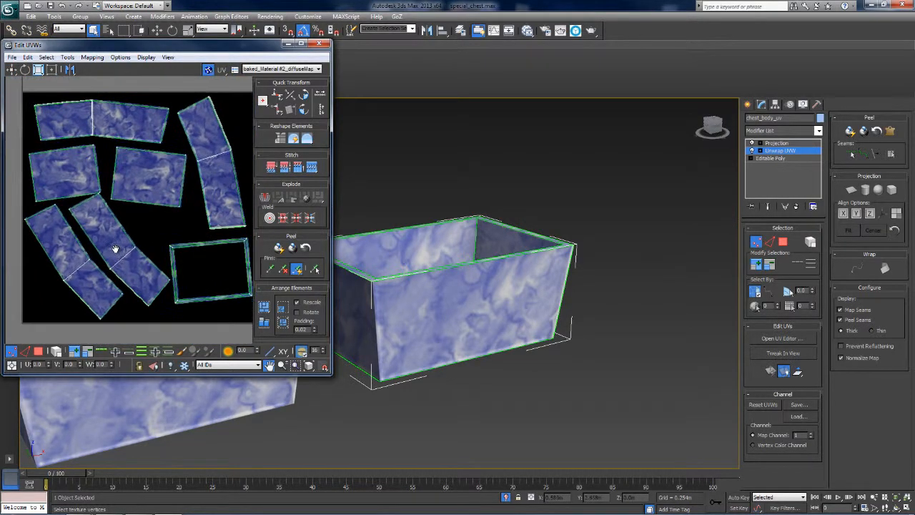
{"action": "scroll", "coordinate": [115, 250], "scroll_direction": "down", "scroll_amount": 2}
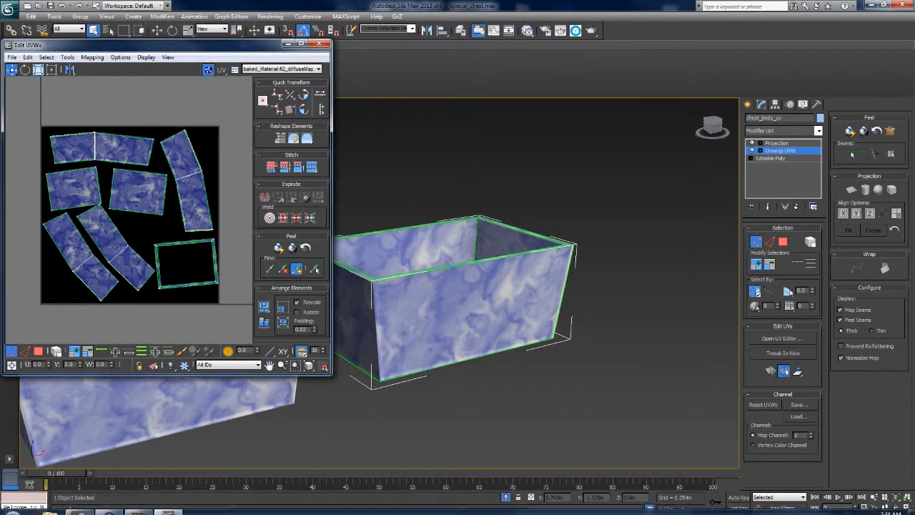
Step: Exit UV editing on chest_body_uv, clear the selection and compare the textured outer sides and rims of both chest bodies
{"action": "left_click", "coordinate": [780, 149]}
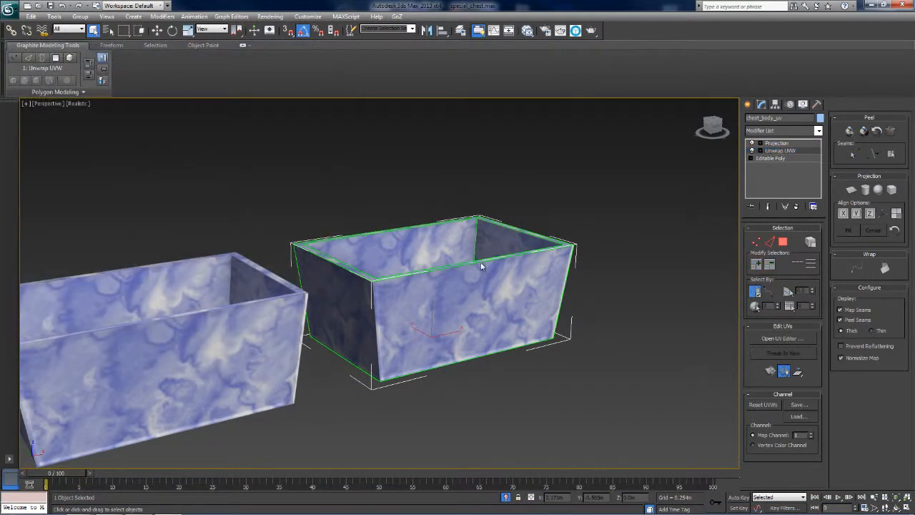
{"action": "left_click", "coordinate": [495, 206]}
{"action": "middle_click_drag", "start_coordinate": [357, 230], "coordinate": [454, 192]}
{"action": "scroll", "coordinate": [454, 192], "scroll_direction": "down", "scroll_amount": 2}
{"action": "scroll", "coordinate": [589, 170], "scroll_direction": "up", "scroll_amount": 2}
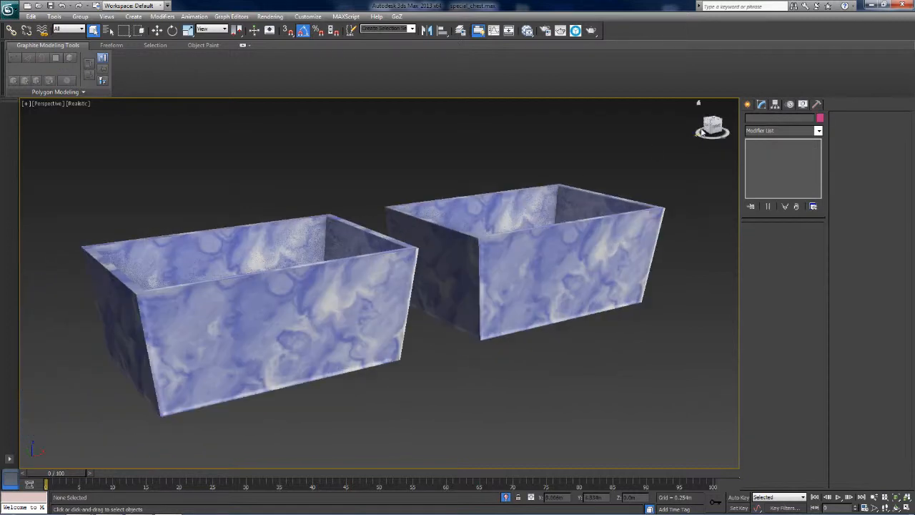
{"action": "left_click_drag", "start_coordinate": [707, 128], "coordinate": [698, 471]}
{"action": "left_click", "coordinate": [704, 116]}
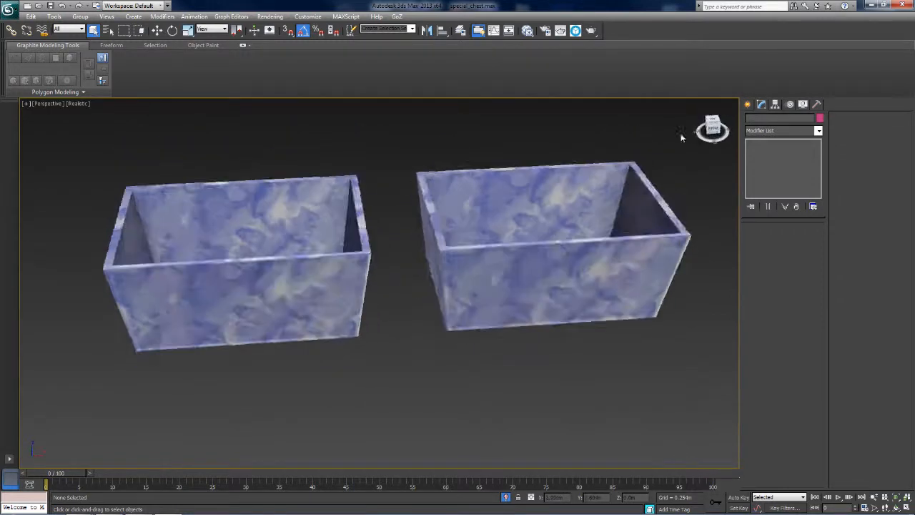
Step: Select chest_body_projection and chest_body_uv in turn to compare the original body with the one carrying the baked map
{"action": "left_click", "coordinate": [274, 228]}
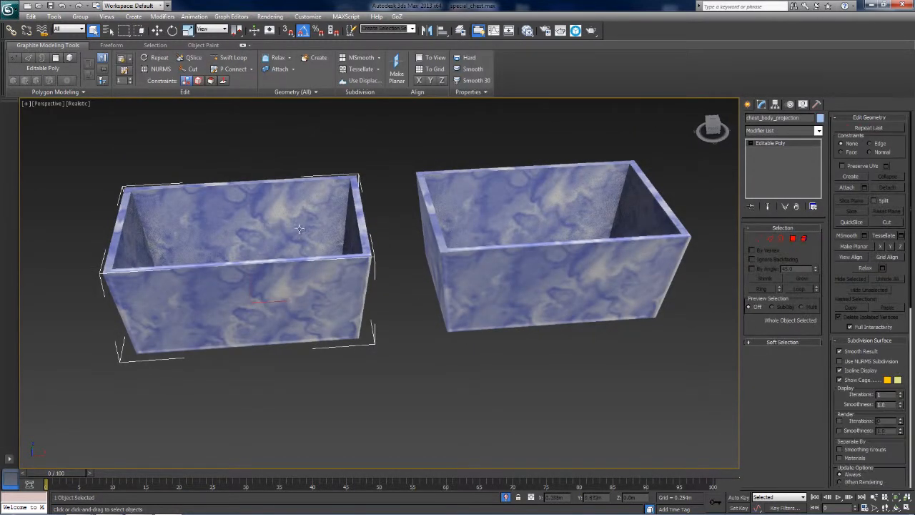
{"action": "left_click", "coordinate": [503, 249]}
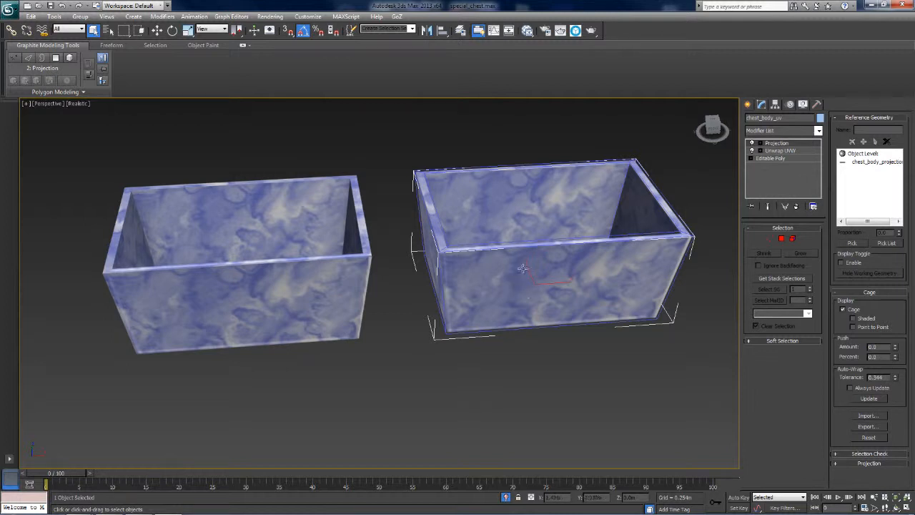
{"action": "middle_click_drag", "start_coordinate": [520, 266], "coordinate": [482, 278]}
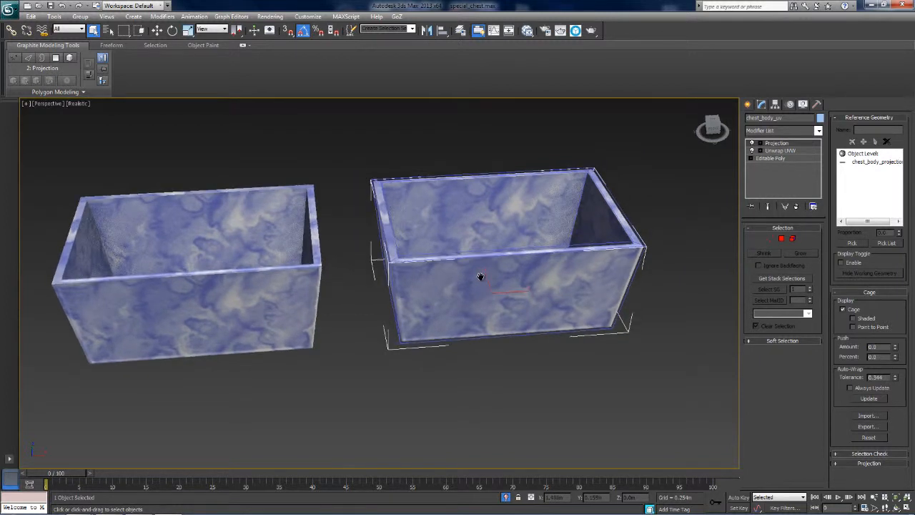
Step: Clear the selection and compare the interior walls and floors of both chest bodies from a higher angle
{"action": "left_click", "coordinate": [379, 170]}
{"action": "mouse_move", "coordinate": [709, 127]}
{"action": "left_mouse_down"}
{"action": "mouse_move", "coordinate": [695, 112]}
{"action": "mouse_move", "coordinate": [688, 463]}
{"action": "mouse_move", "coordinate": [703, 451]}
{"action": "mouse_move", "coordinate": [706, 114]}
{"action": "mouse_move", "coordinate": [707, 123]}
{"action": "left_mouse_up"}
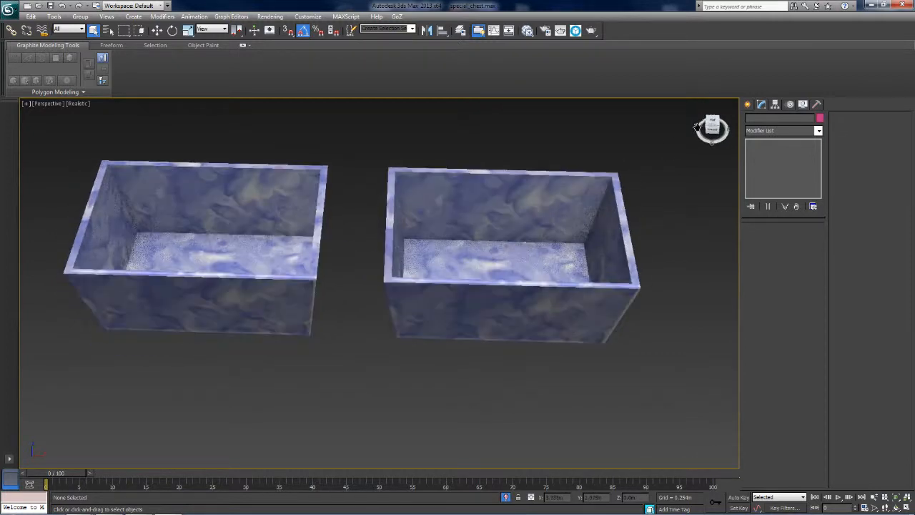
{"action": "scroll", "coordinate": [564, 234], "scroll_direction": "up", "scroll_amount": 5}
{"action": "scroll", "coordinate": [567, 238], "scroll_direction": "down", "scroll_amount": 5}
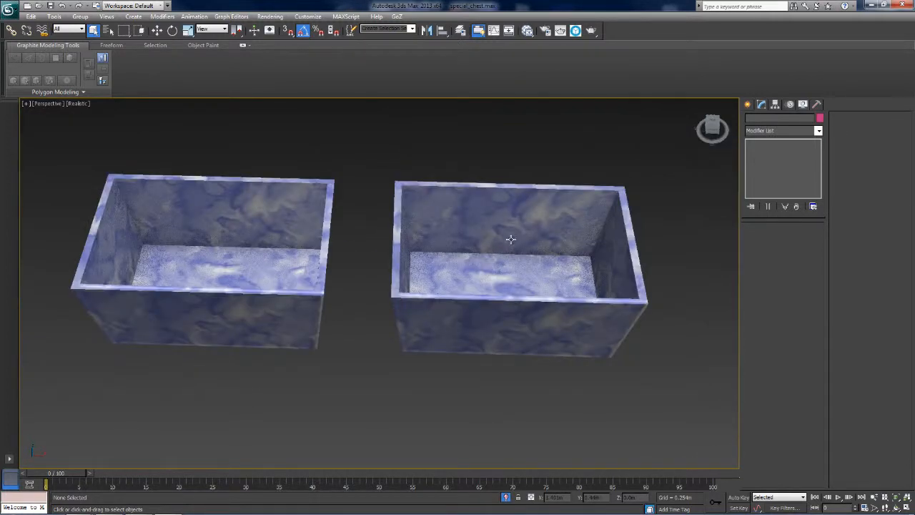